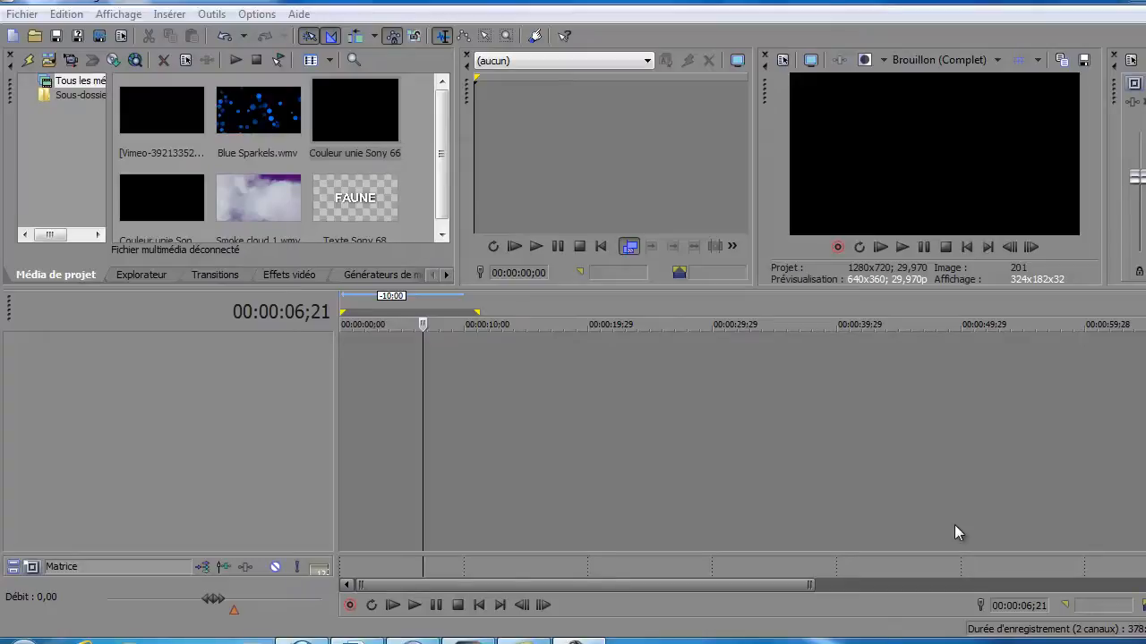
Enlarge the project media area and examine the Kenya video, the Blue Sparkels and Smoke cloud 1 clips, and the FAUNE text.
drag(459, 288, 458, 373)
click(173, 126)
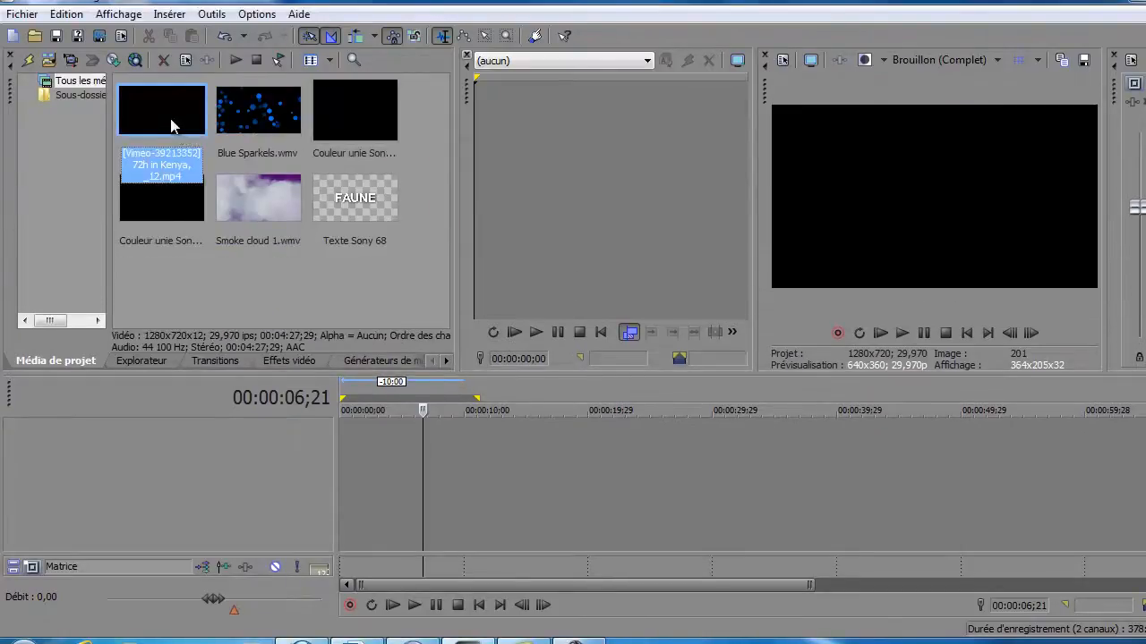
click(265, 113)
click(256, 210)
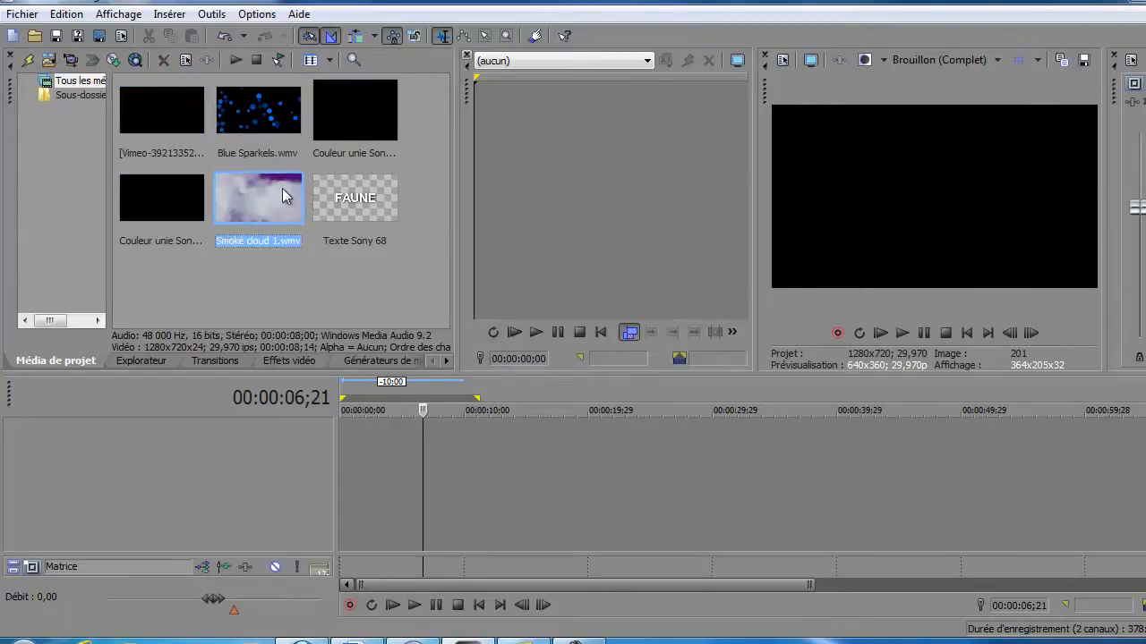
click(252, 124)
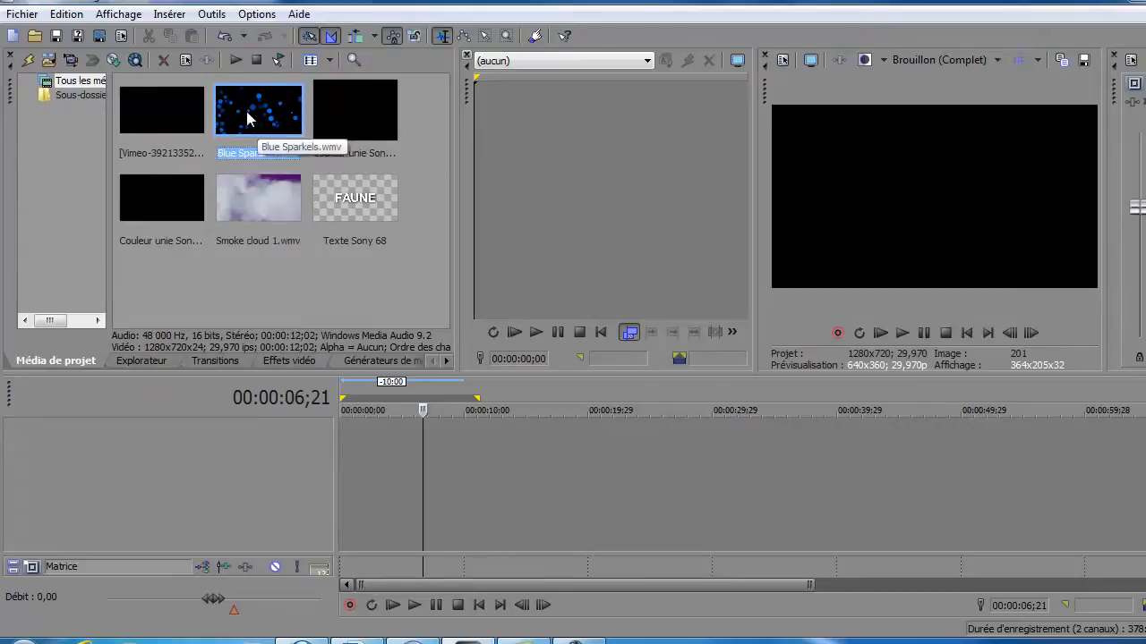
click(349, 201)
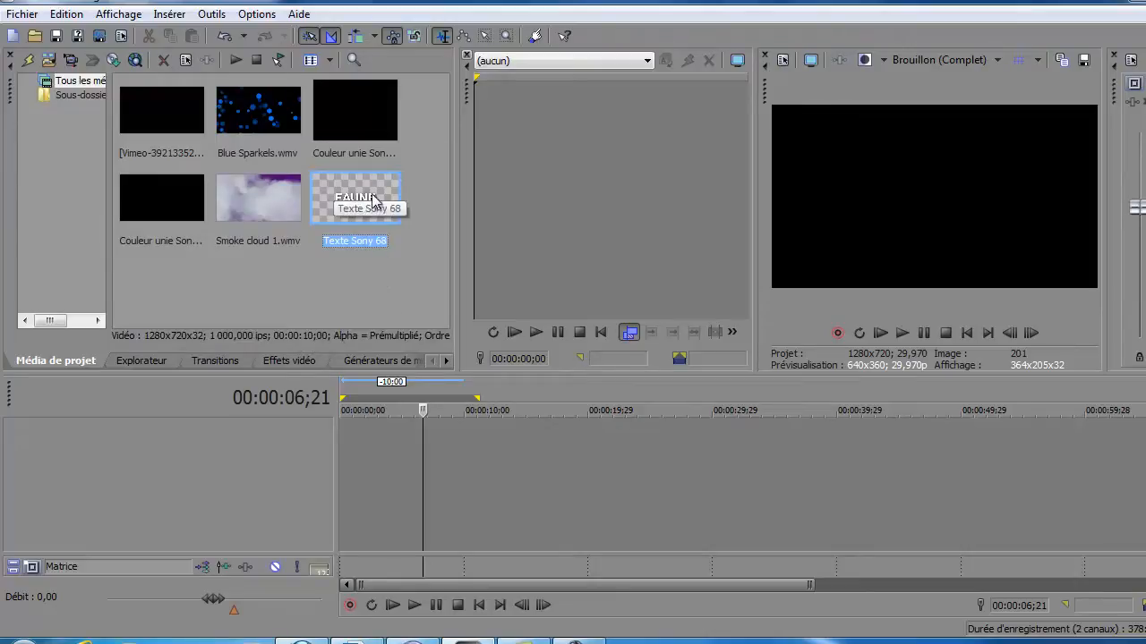
click(369, 282)
Compare the two generated solid colours, Couleur unie Sony 66 and Couleur unie Sony 67, in the project media.
click(361, 118)
click(157, 212)
click(345, 127)
click(170, 211)
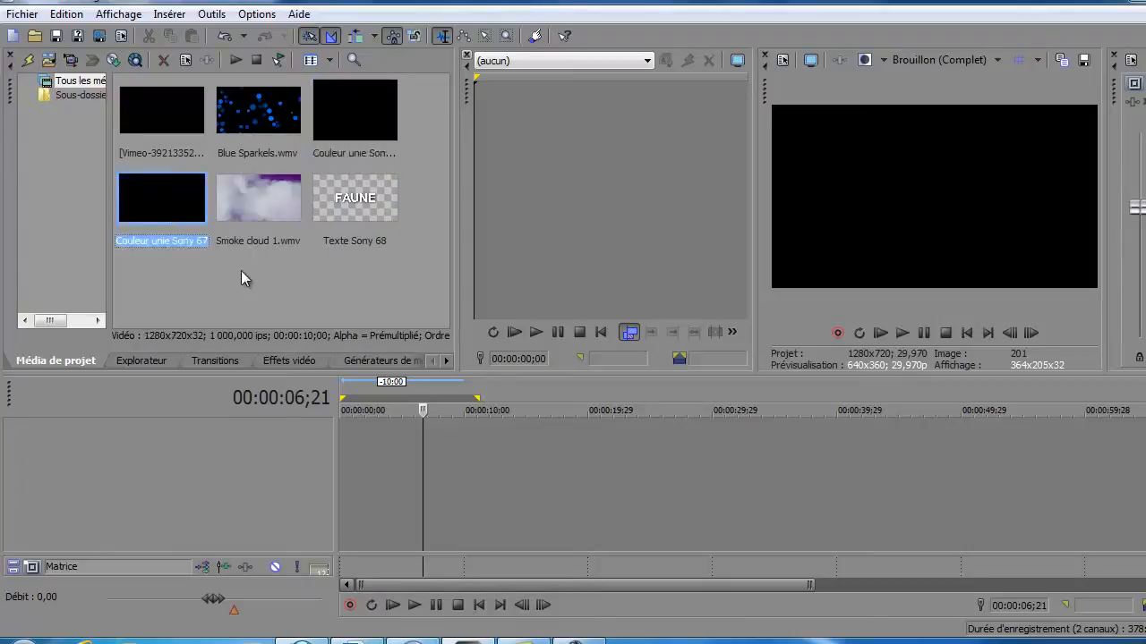
click(342, 132)
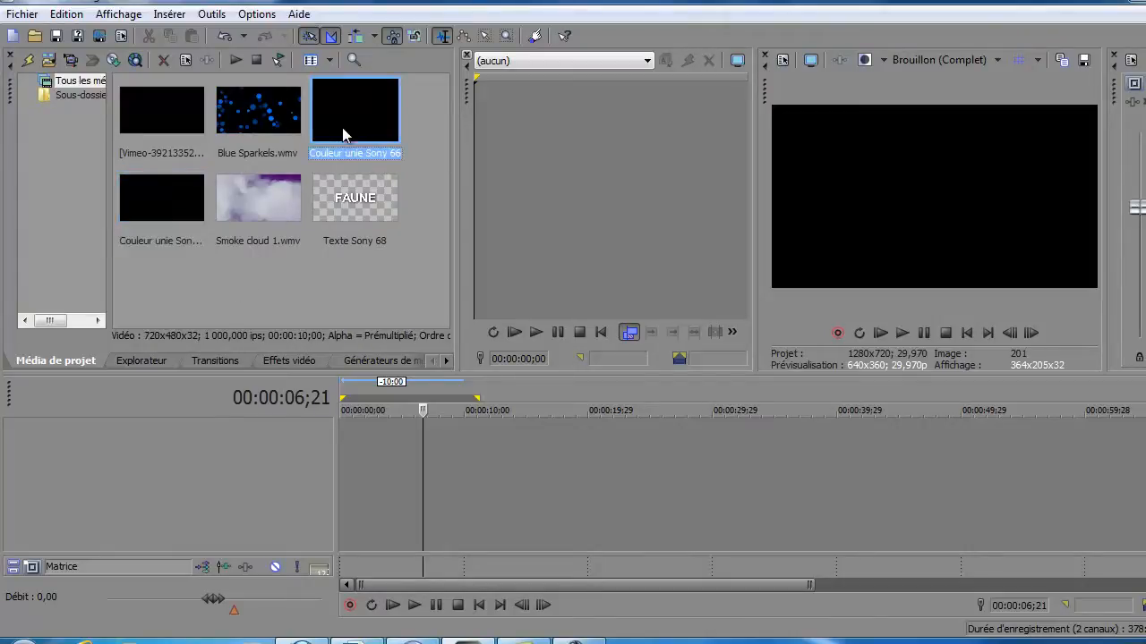
click(170, 197)
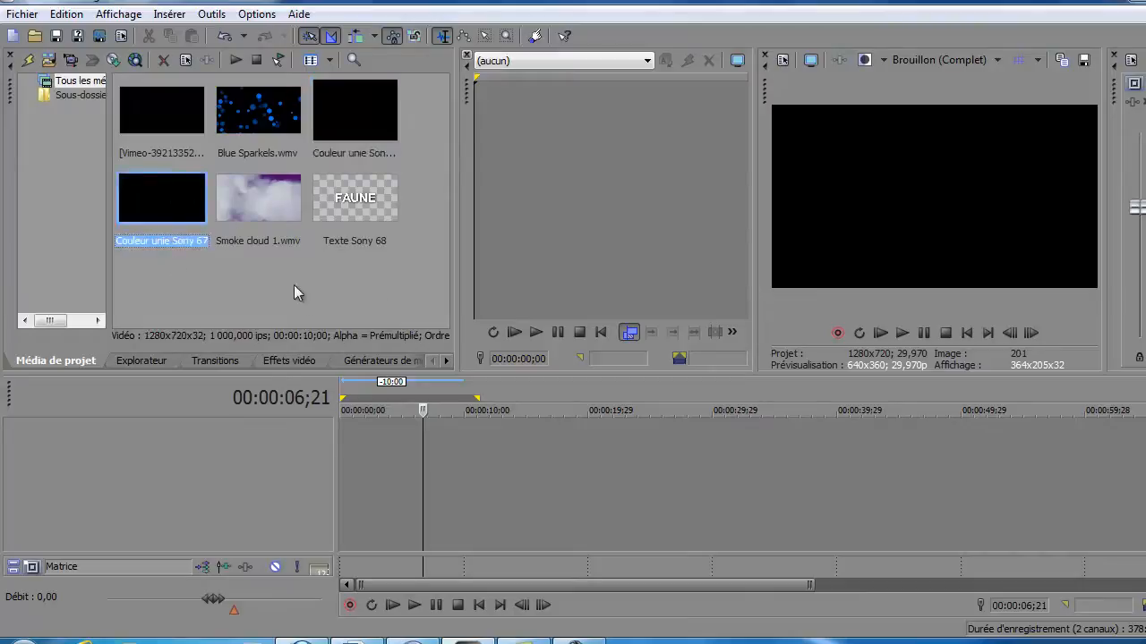
click(335, 121)
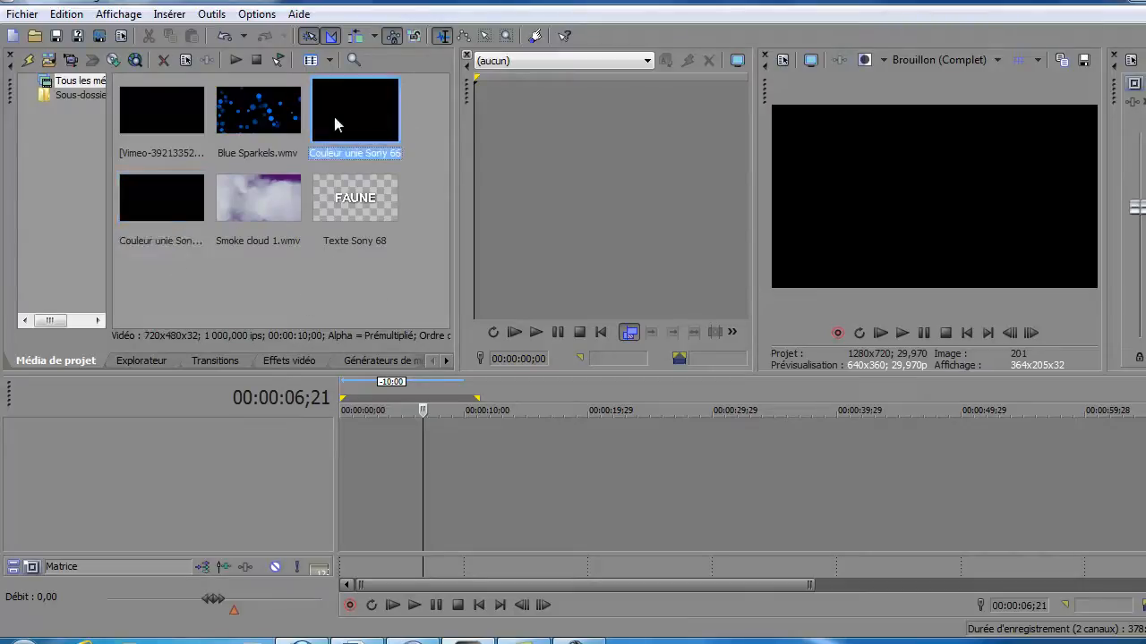
click(158, 212)
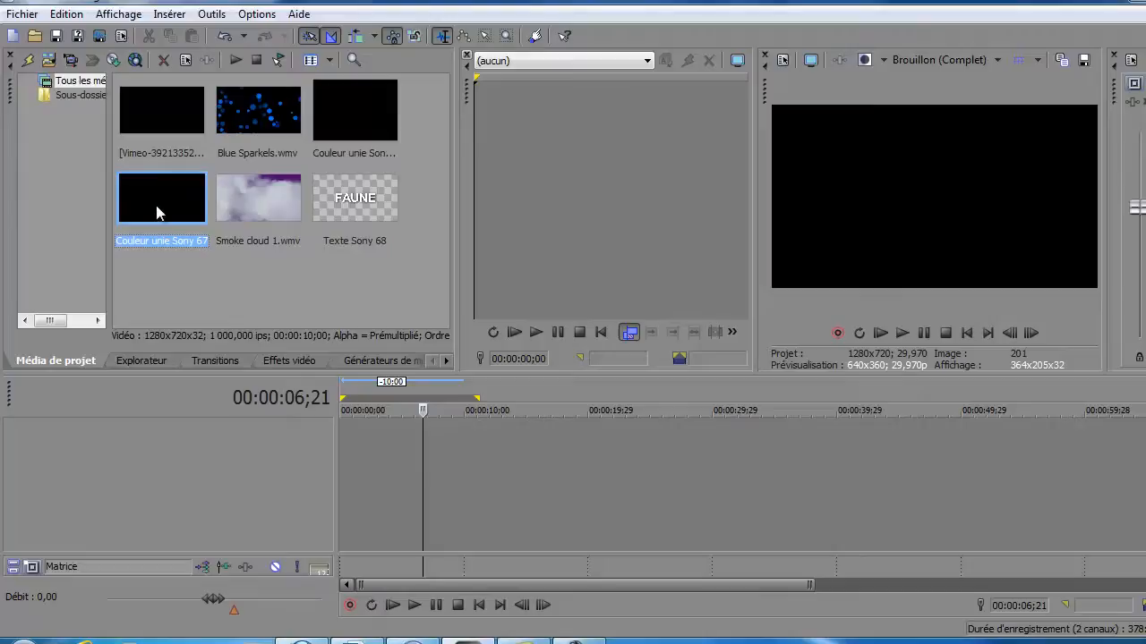
click(331, 124)
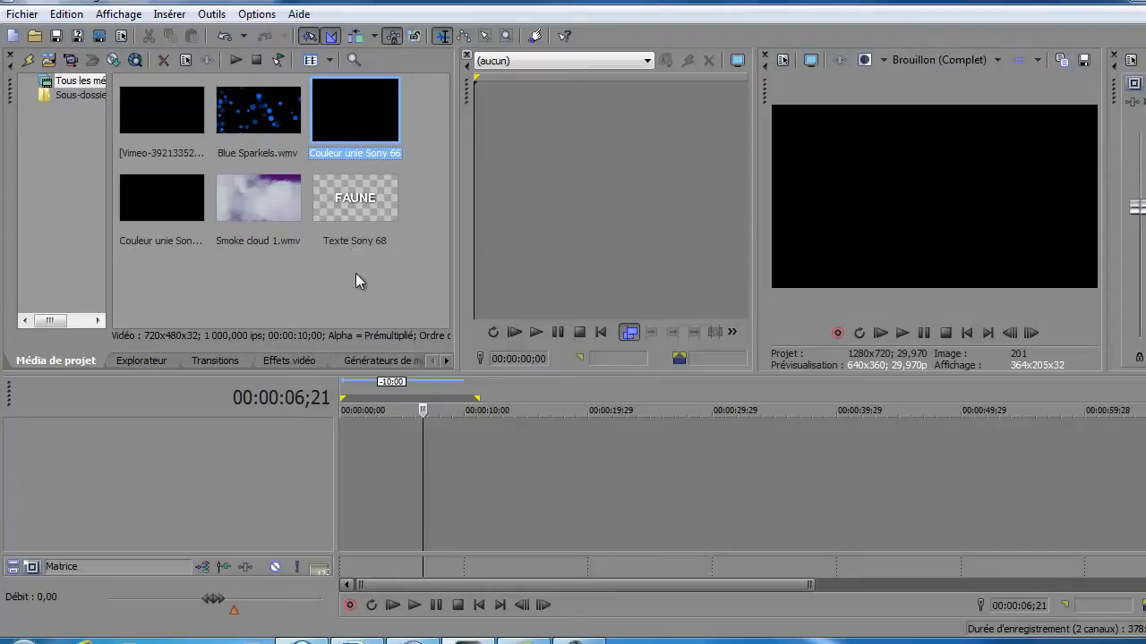
Place Couleur unie Sony 66 at the start of the timeline on a new video track, keeping its generator settings.
drag(355, 121, 333, 449)
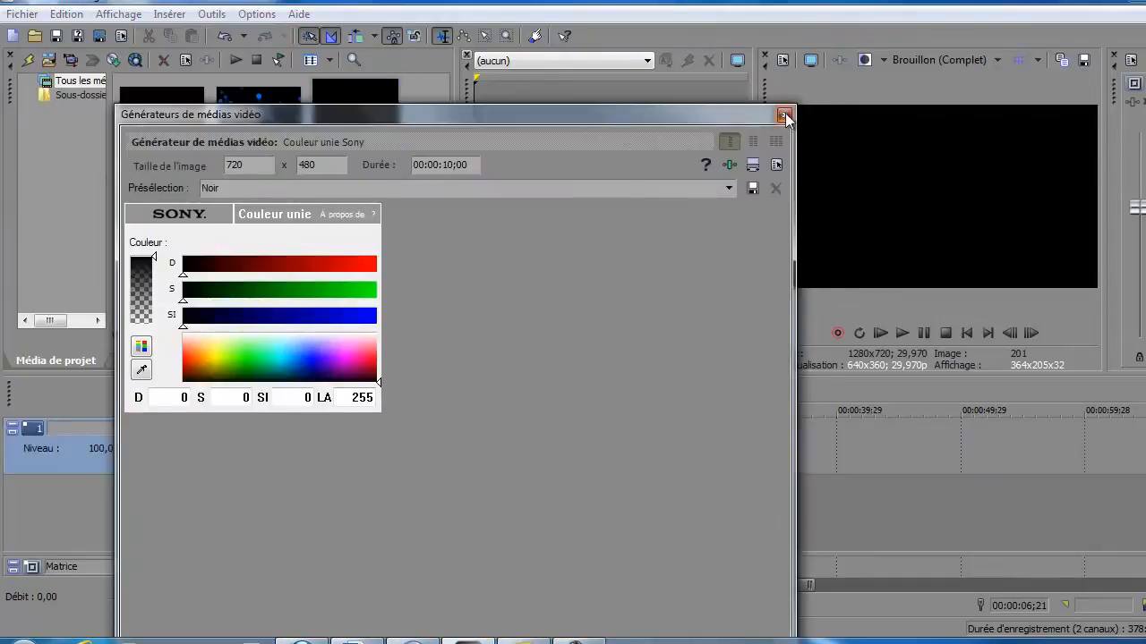
click(784, 115)
click(349, 455)
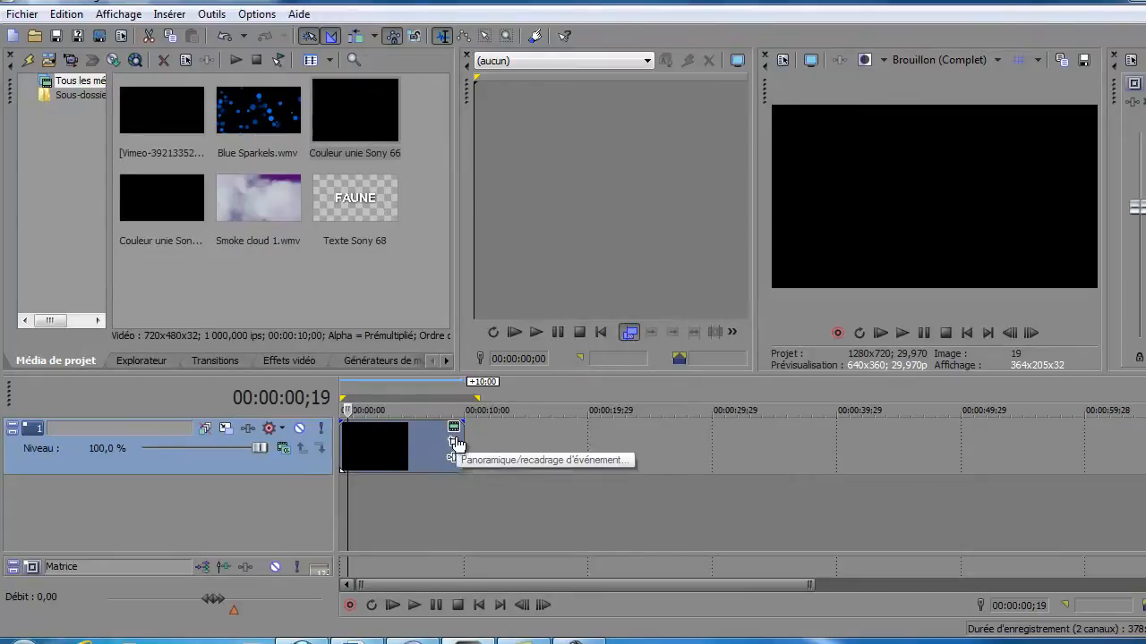
Open the pan/crop settings of the solid colour event and enable its mask (Masque).
click(454, 445)
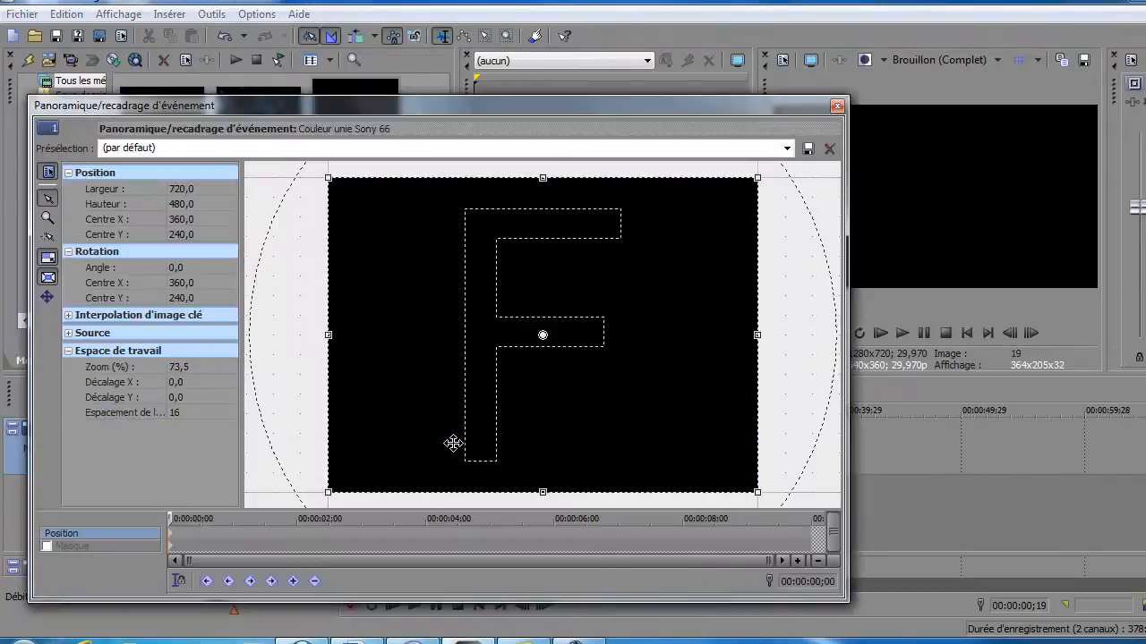
click(47, 546)
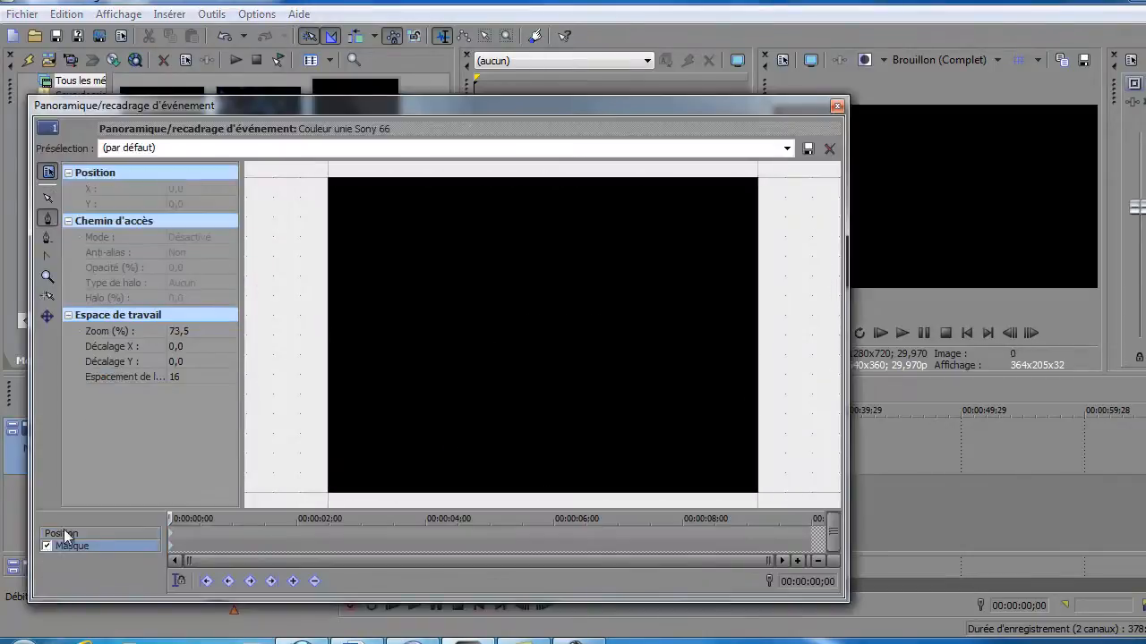
drag(434, 106, 469, 127)
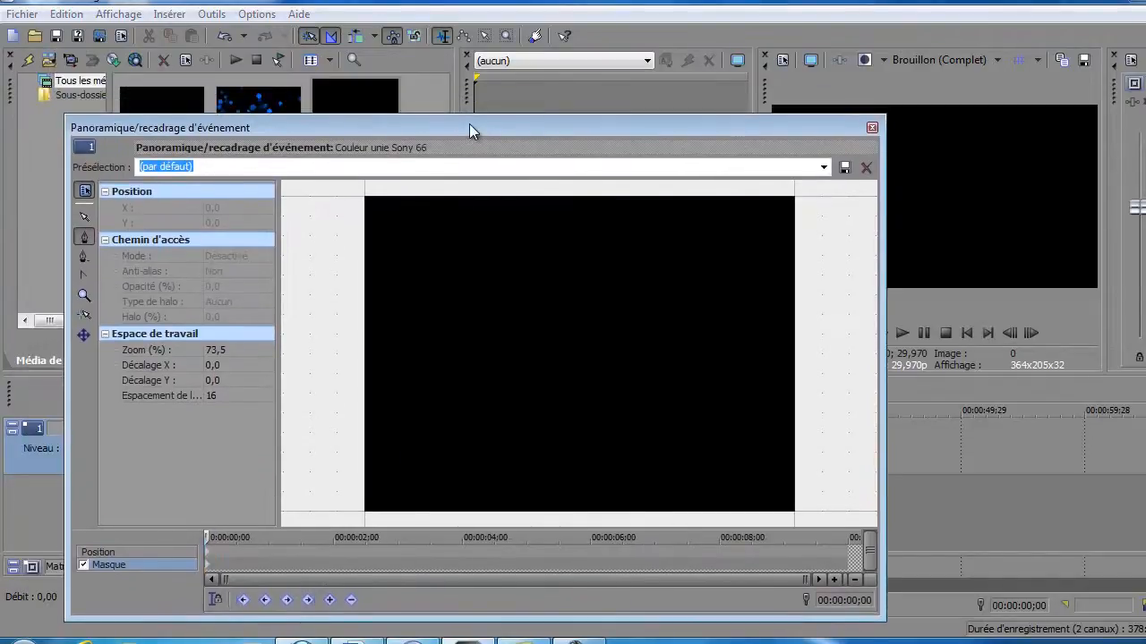
Place the first mask point on the left edge of the frame and set its Y position to 200.
click(86, 236)
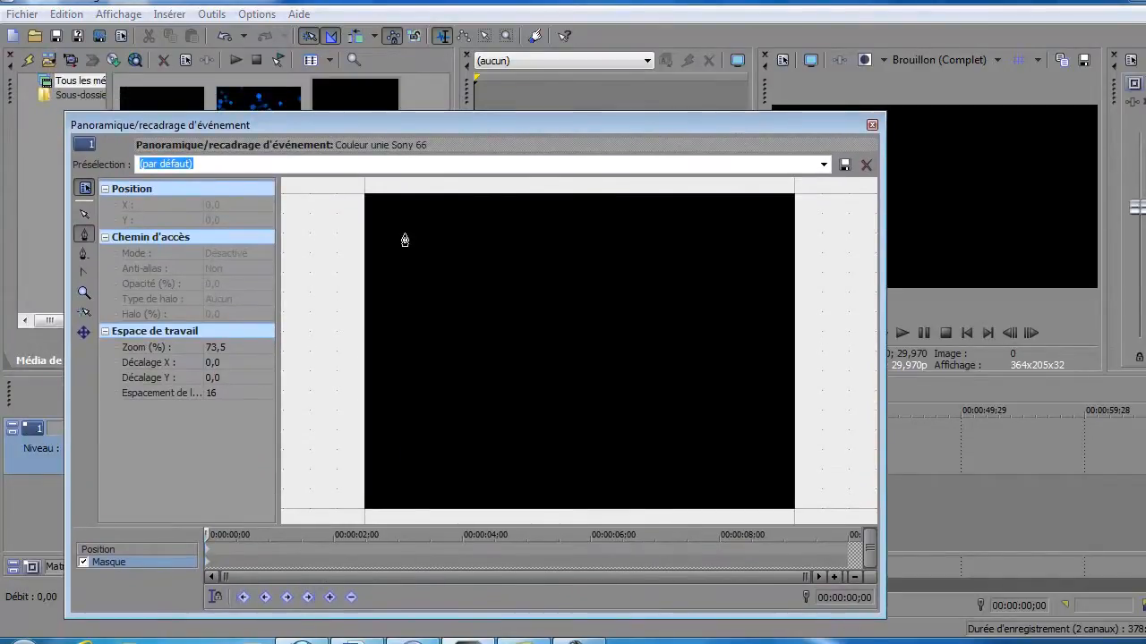
click(366, 324)
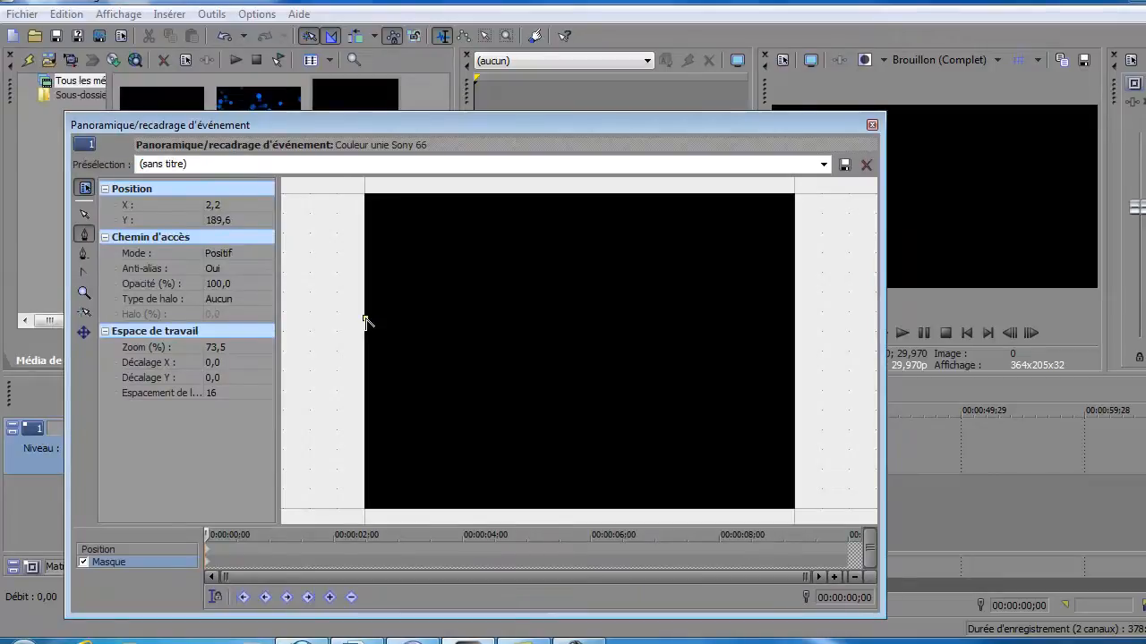
click(237, 215)
text(200)
key(Return)
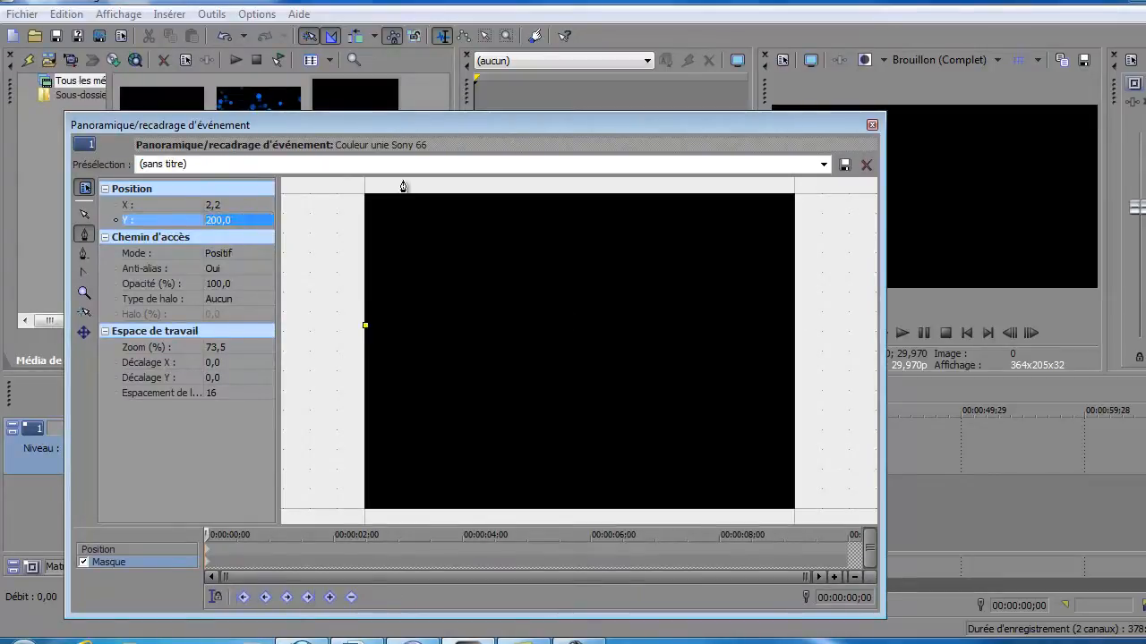
Add a second mask point on the right edge of the frame and set its Y position to 200.
click(794, 325)
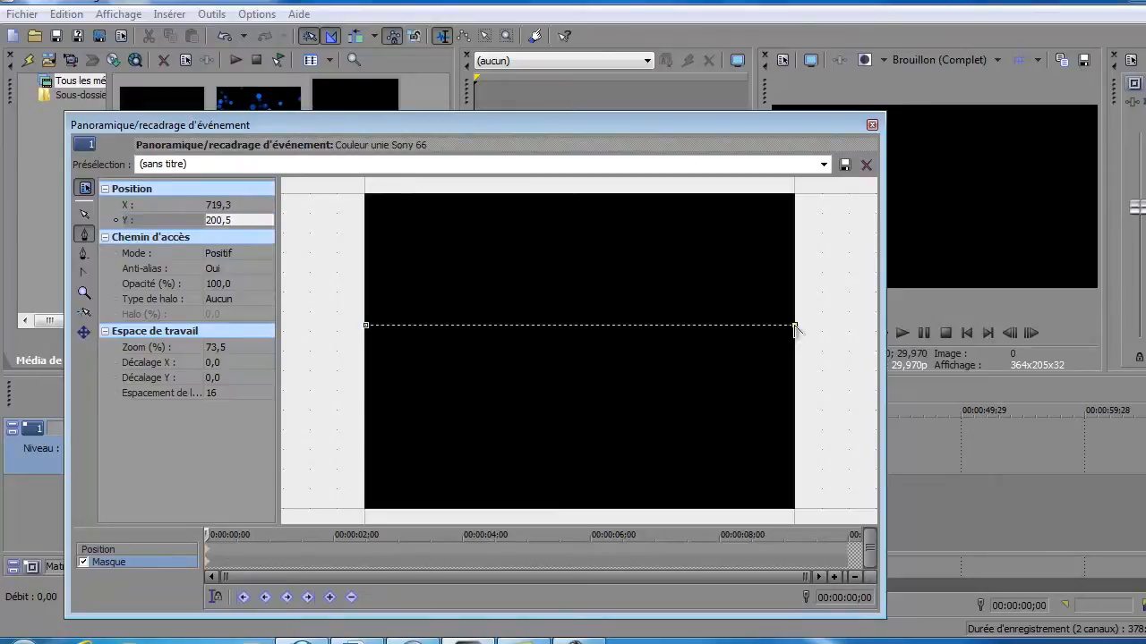
click(240, 221)
click(247, 220)
key(BackSpace)
key(BackSpace)
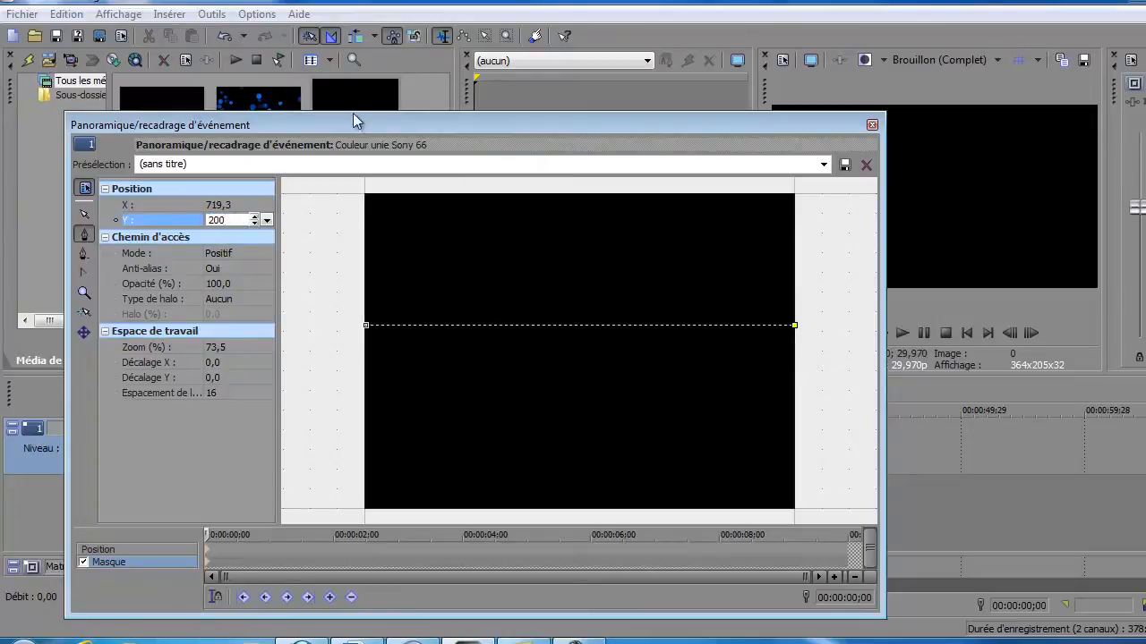
key(Return)
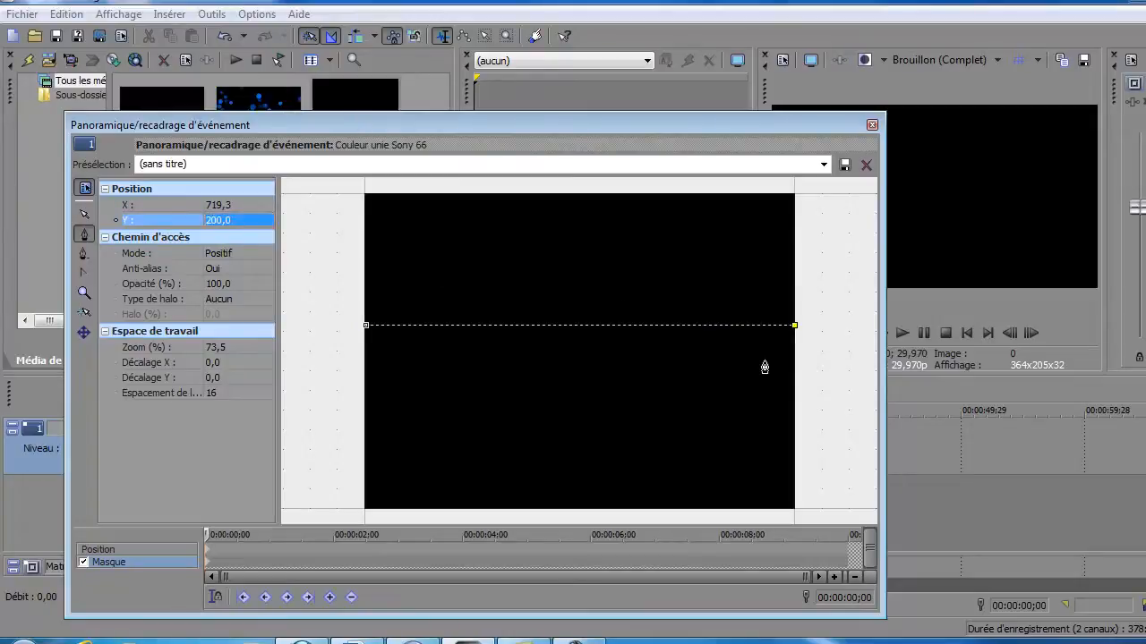
Add a third mask point lower on the right edge of the frame and set its Y position to 390.
click(794, 449)
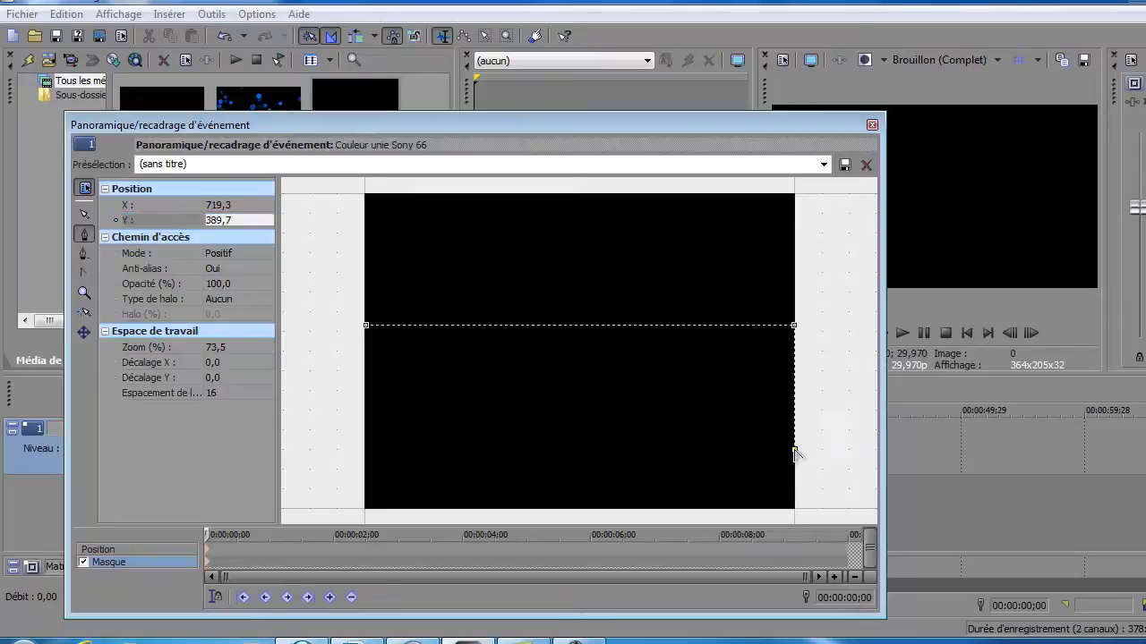
click(235, 220)
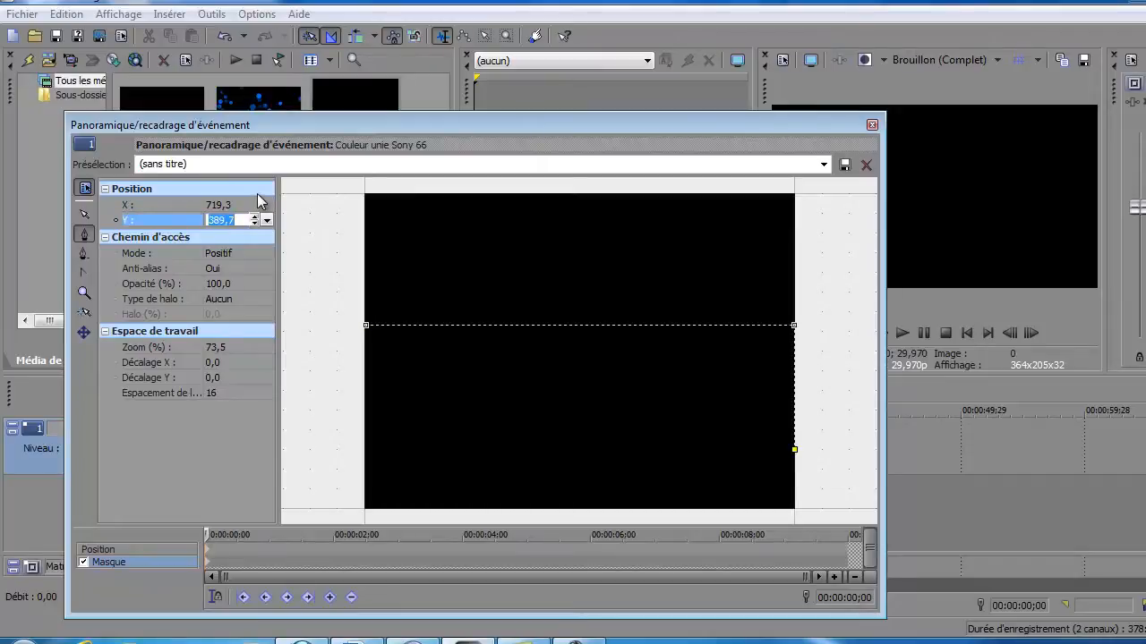
text(390)
key(Return)
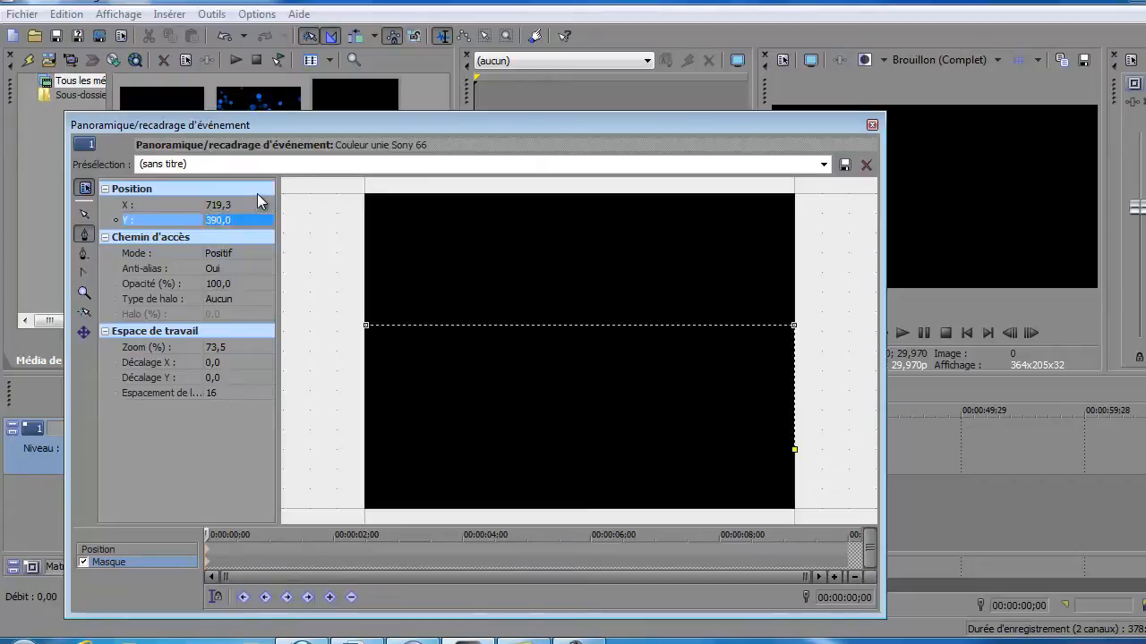
Add a fourth mask point on the left edge at Y 390 and close the rectangular path at the first point.
click(367, 453)
click(256, 225)
click(245, 219)
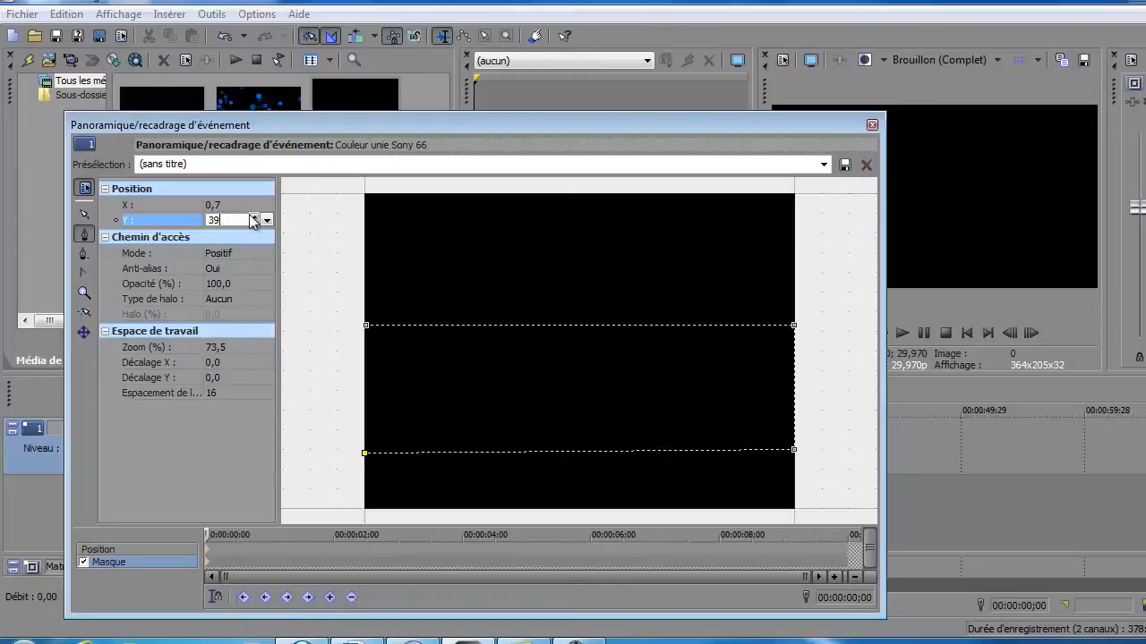
click(367, 332)
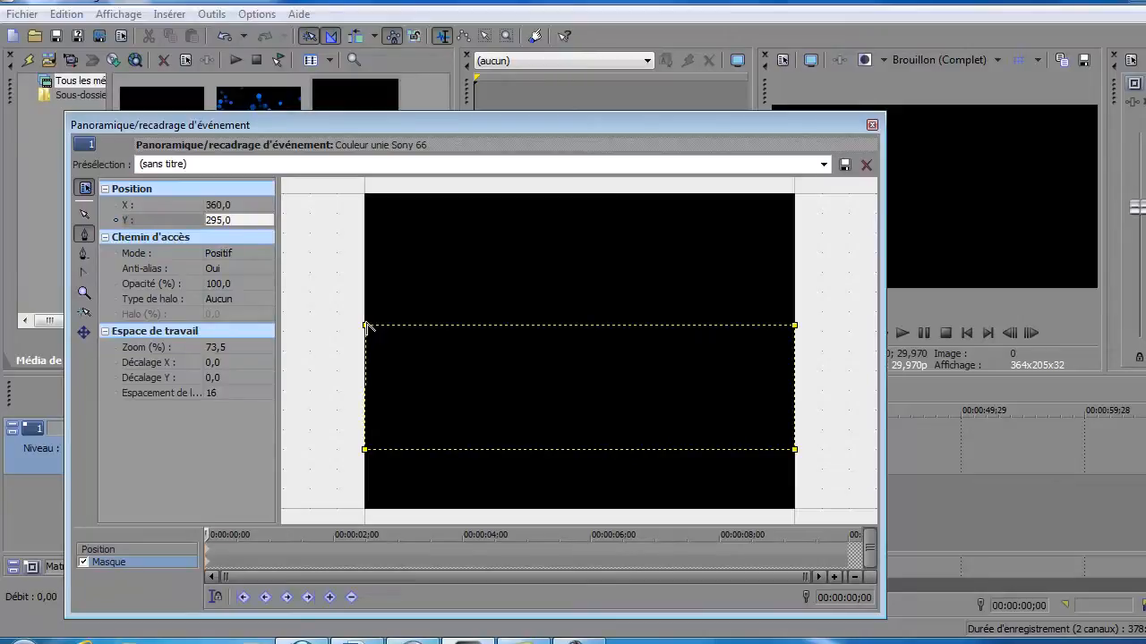
Set the mask path mode to Négatif and close the pan/crop settings.
click(251, 257)
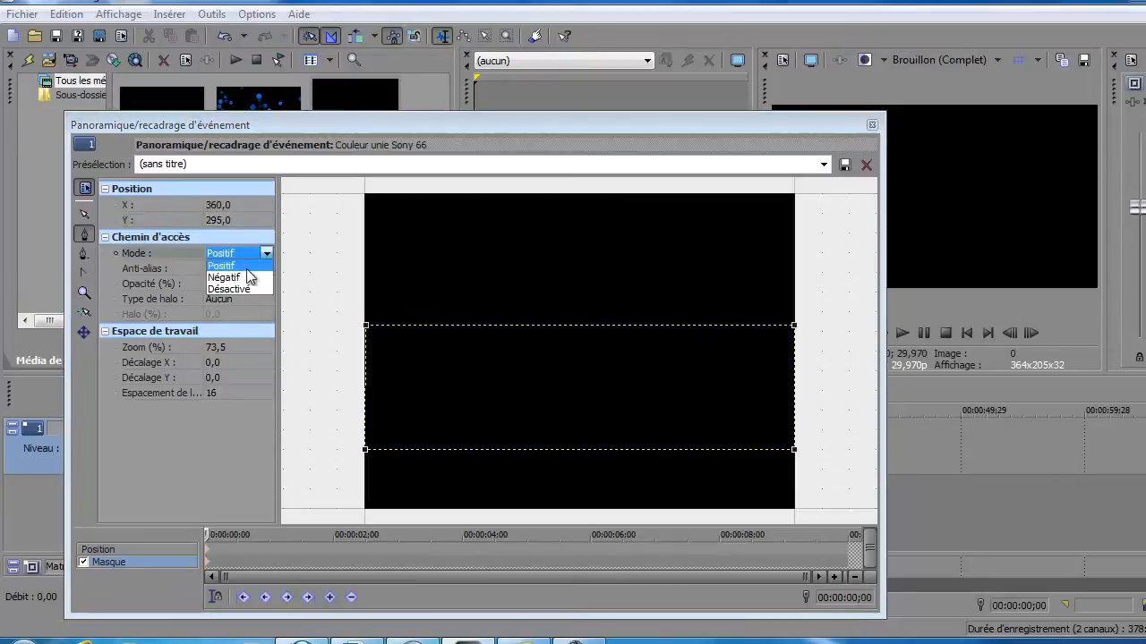
click(226, 277)
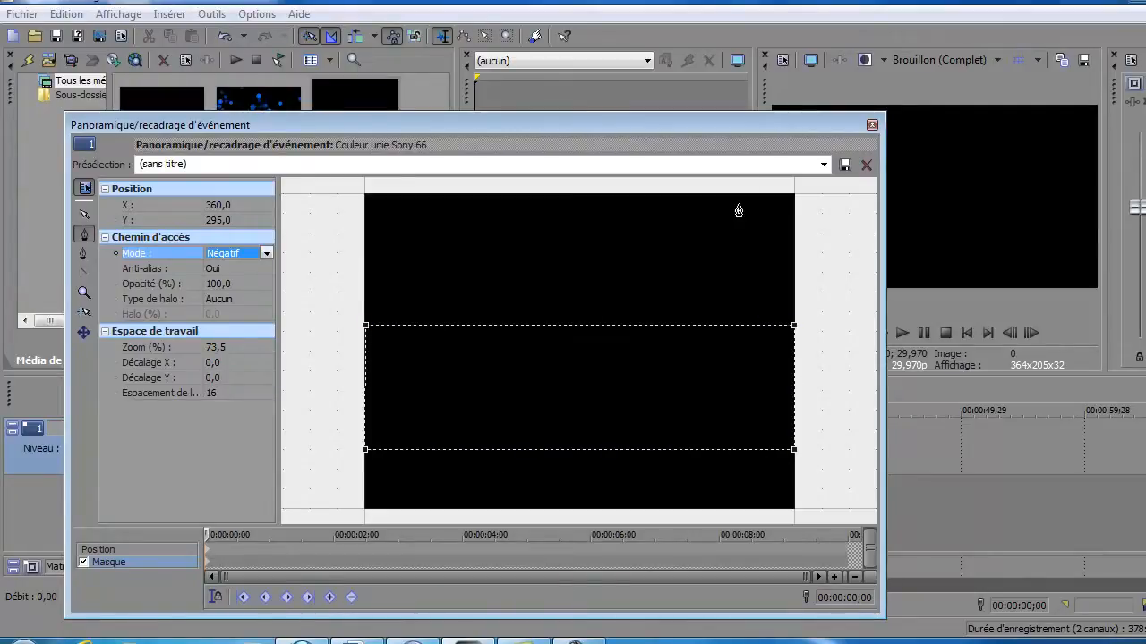
click(872, 124)
Place the 72h in Kenya video with its audio at the start of the timeline, beneath the solid colour track.
click(364, 448)
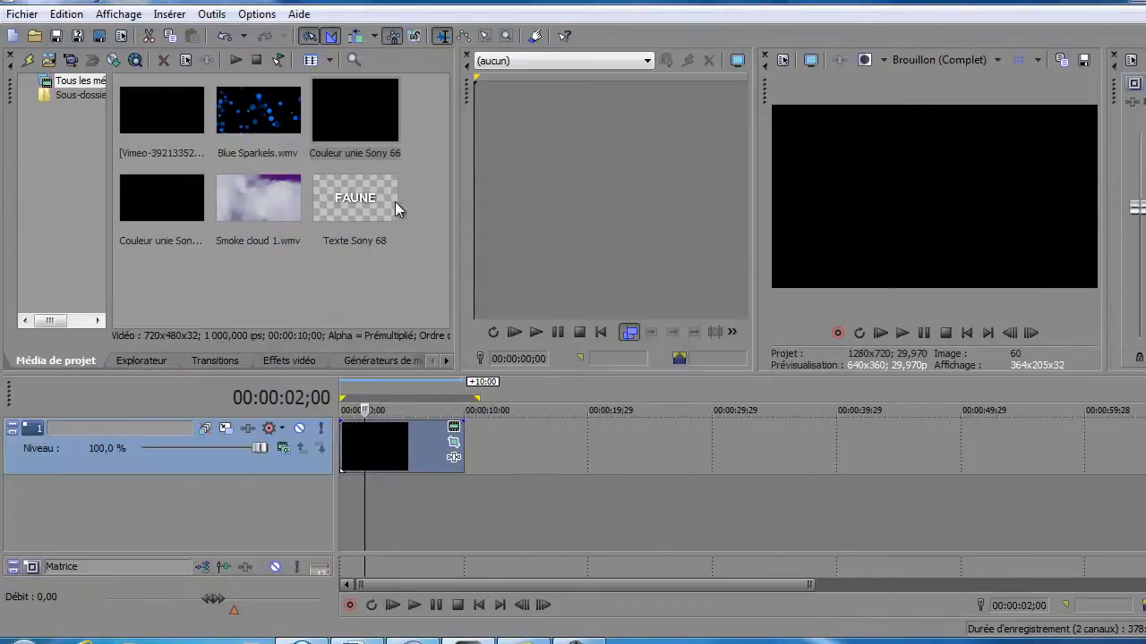
click(161, 111)
drag(161, 111, 349, 502)
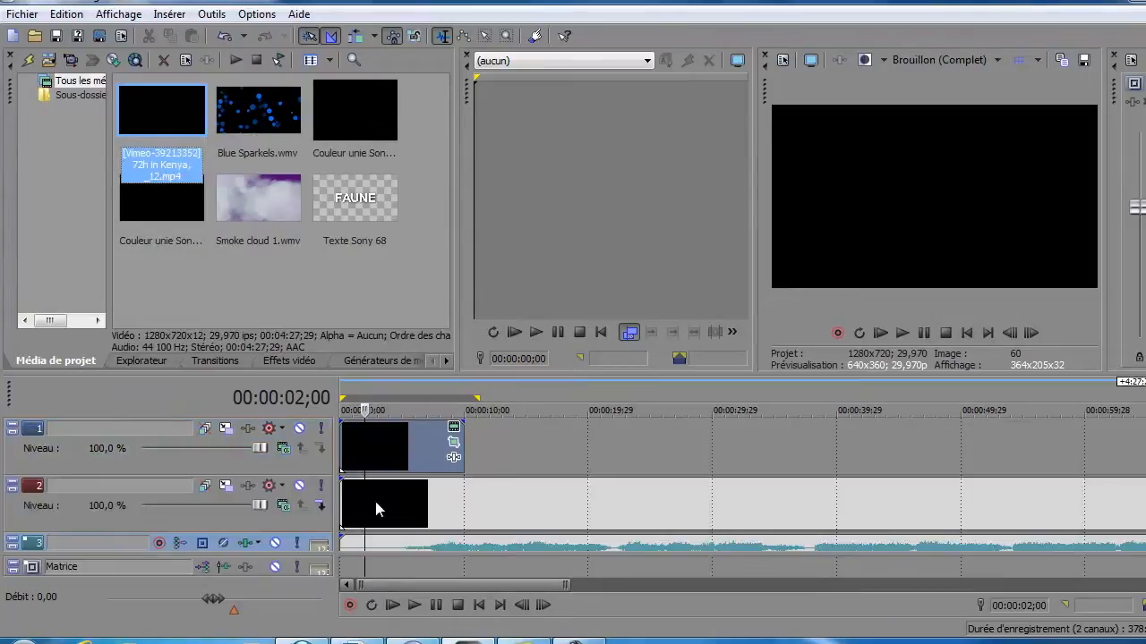
Trim about 34 seconds off the beginning of the Kenya clip, keeping it at the timeline start.
click(375, 498)
click(391, 506)
drag(345, 499, 444, 505)
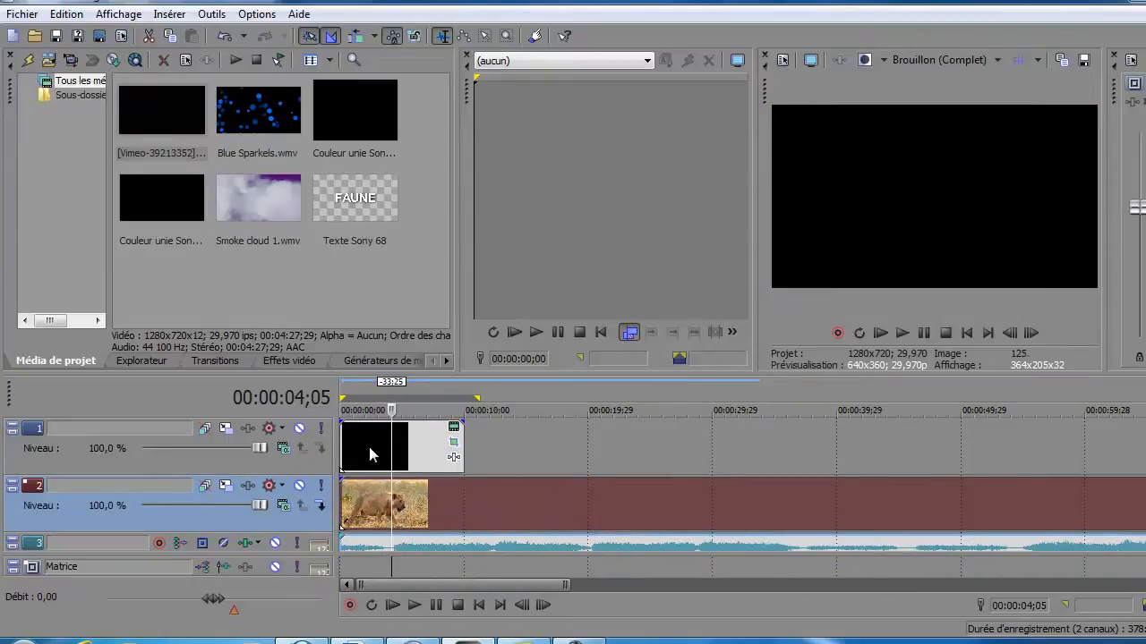
In the track motion of track 1, lock the aspect ratio, scale about the centre, and enlarge the frame to about 1853 × 1042.
click(368, 443)
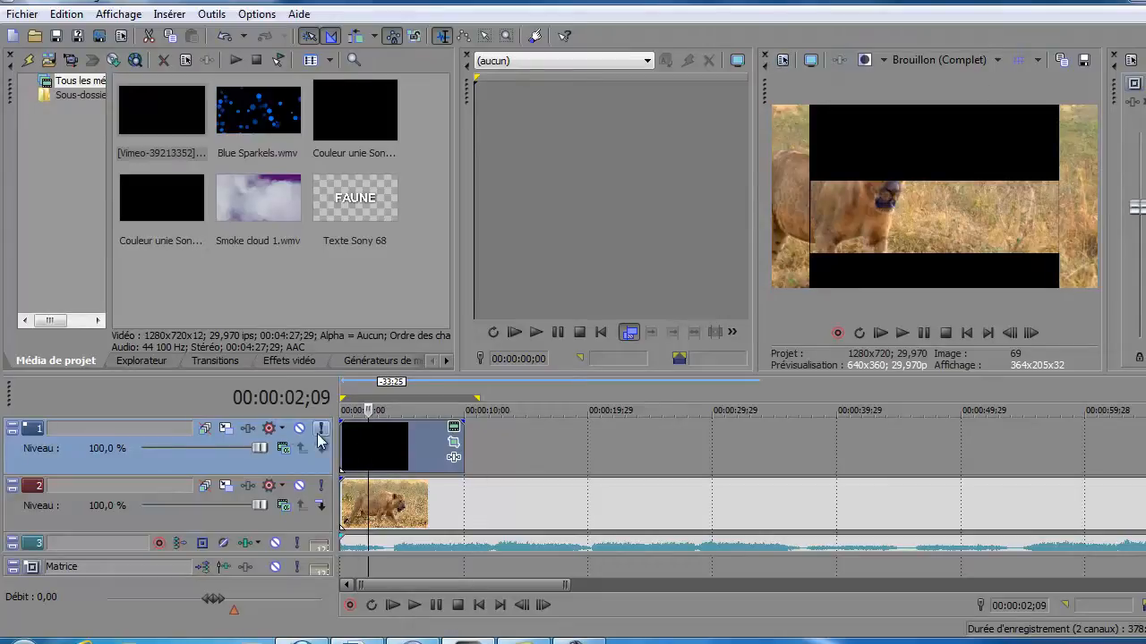
click(227, 430)
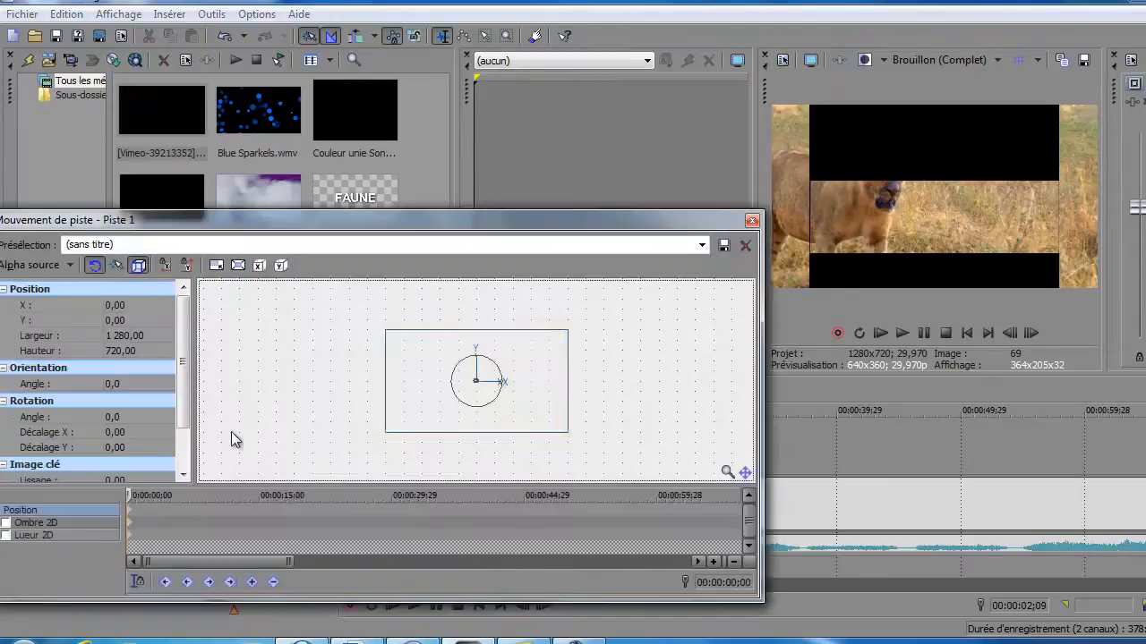
click(216, 265)
click(238, 265)
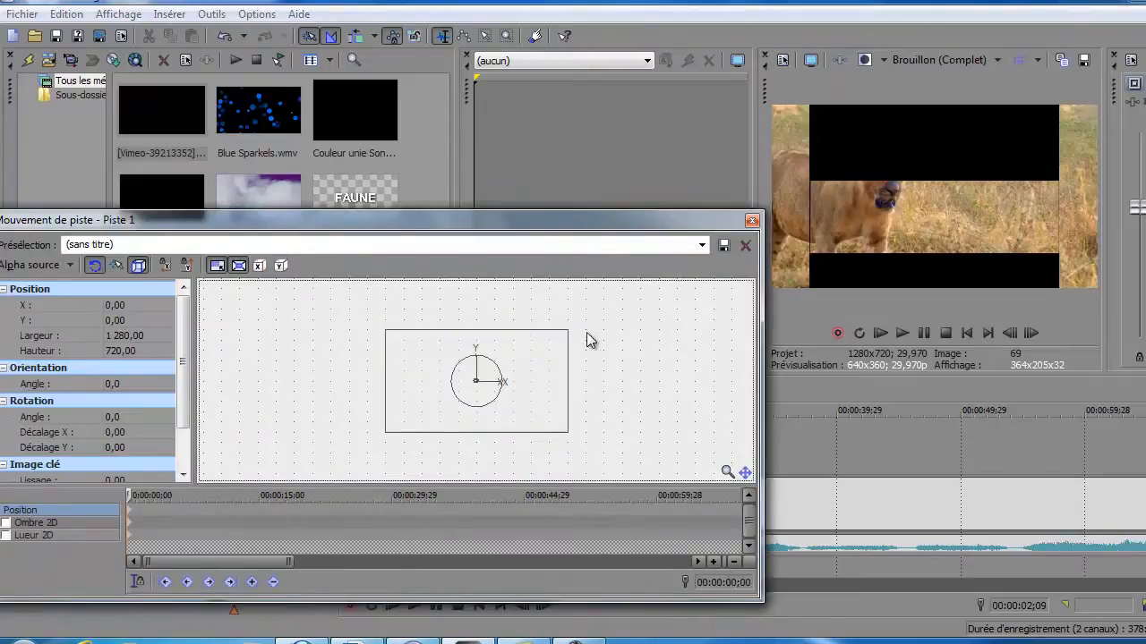
drag(569, 330, 615, 320)
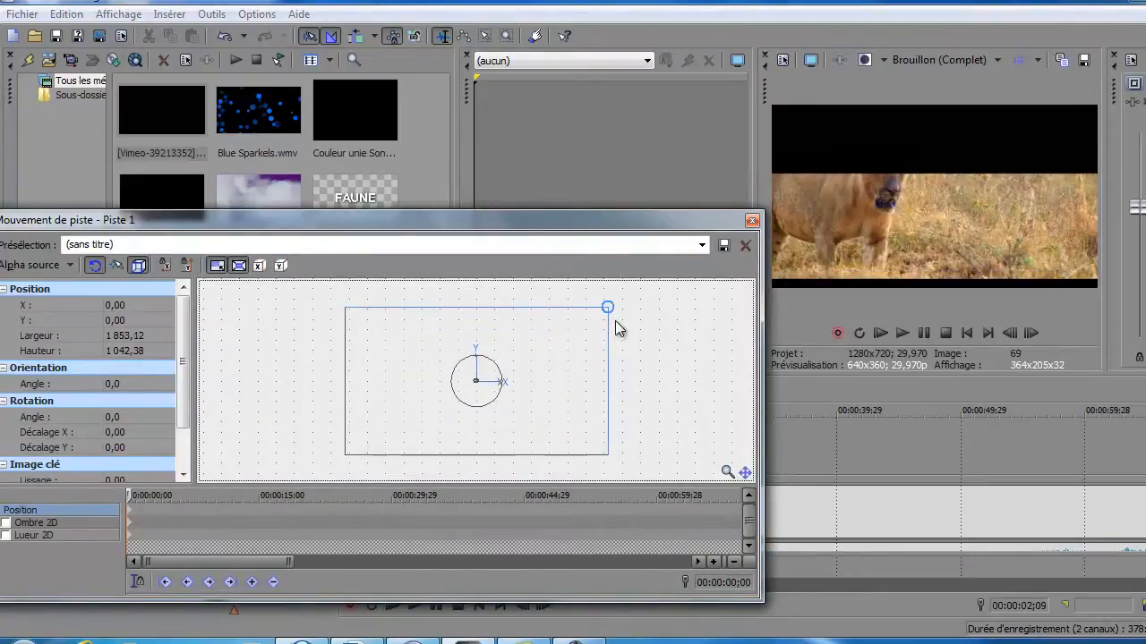
Move track 1's frame to about X -12.58, Y 113.19, close the track motion settings, and preview the playback.
drag(586, 383, 584, 367)
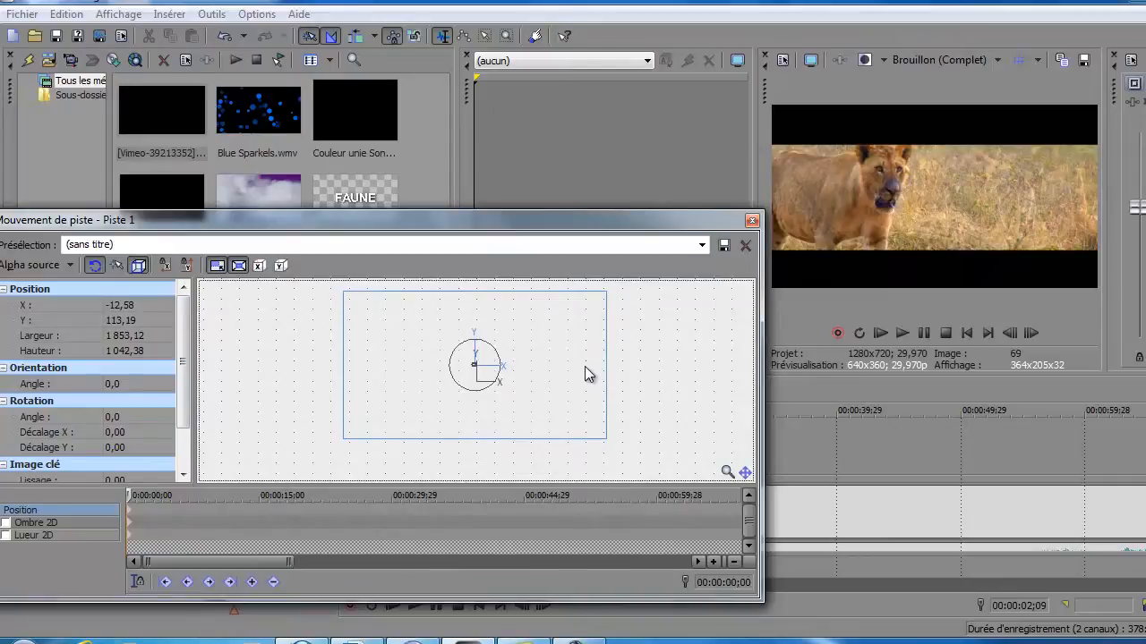
click(752, 219)
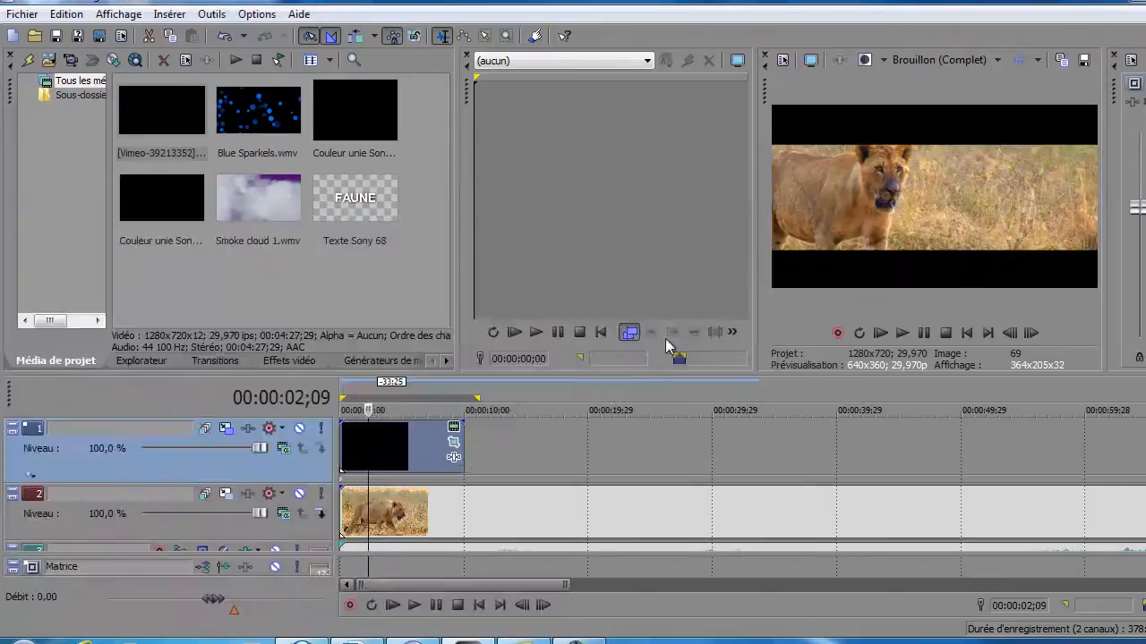
click(355, 455)
key(space)
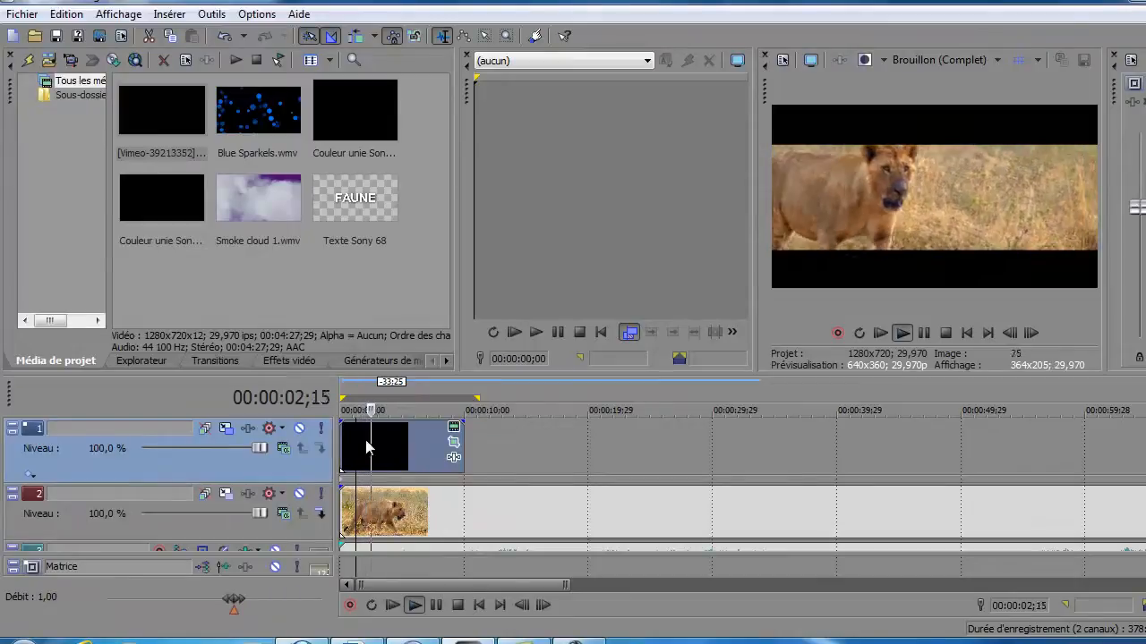
key(space)
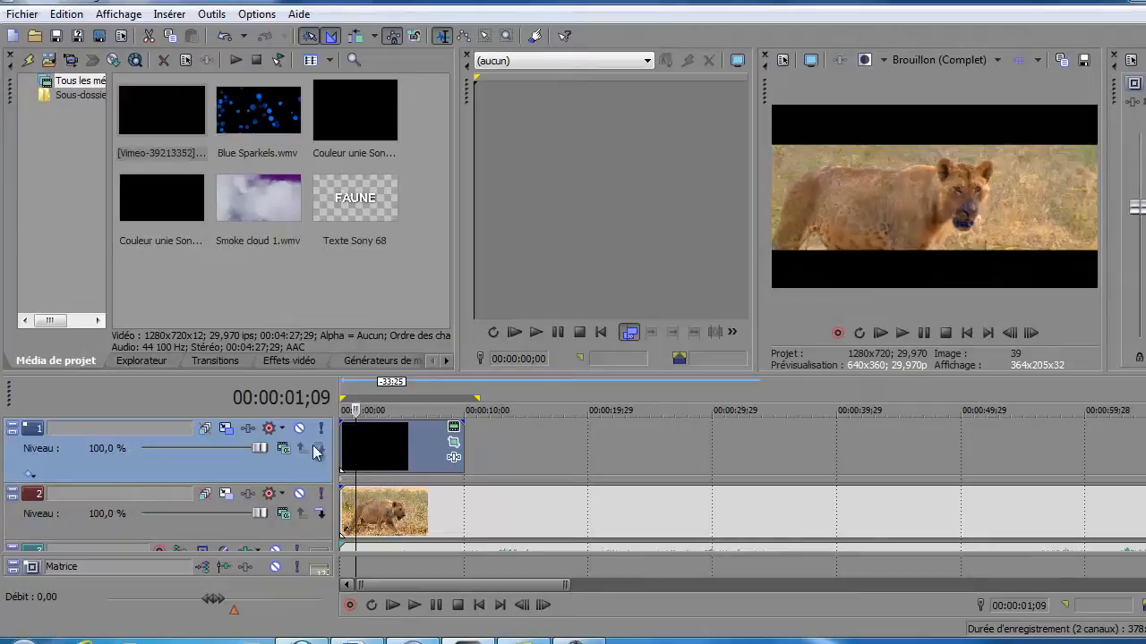
Make the Kenya video track 2 a compositing child of the masked black solid's track 1.
click(278, 533)
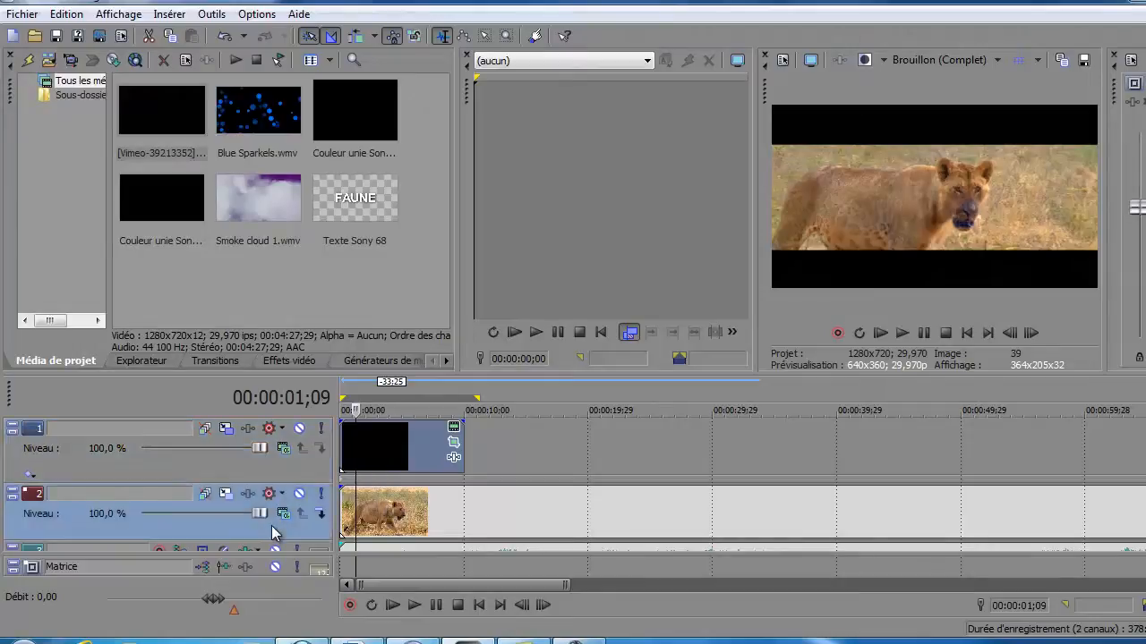
click(367, 515)
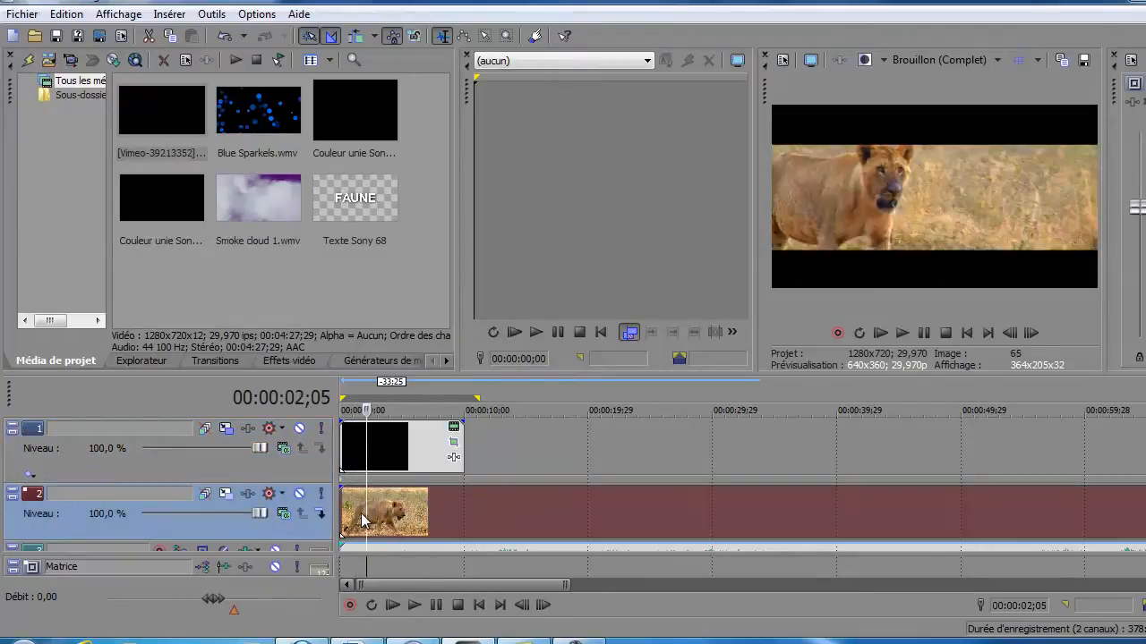
click(361, 519)
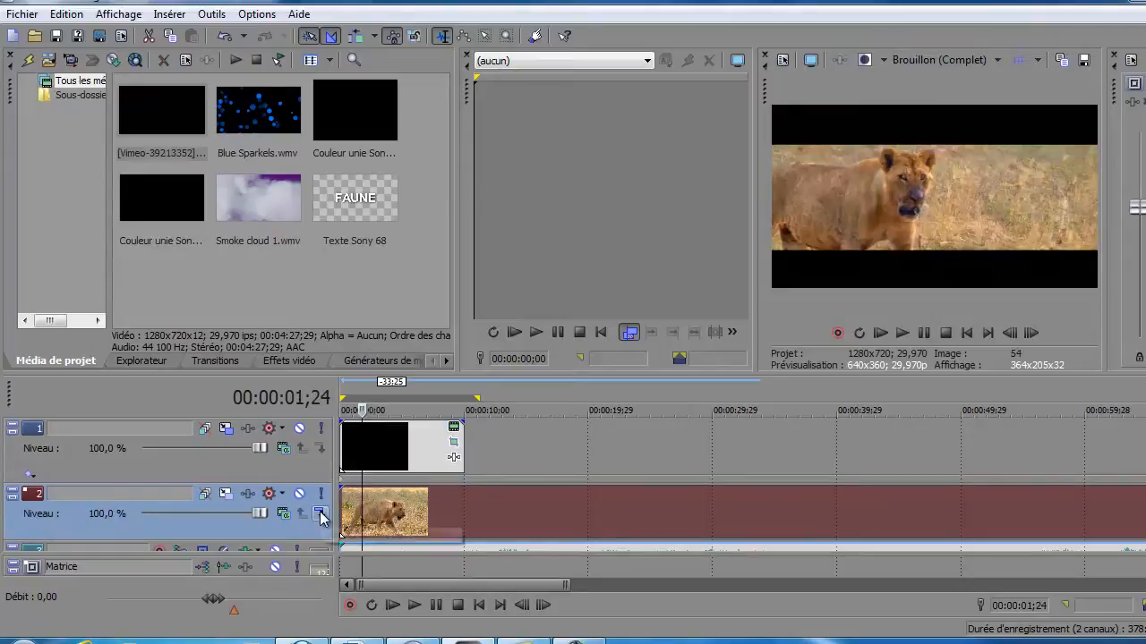
click(320, 513)
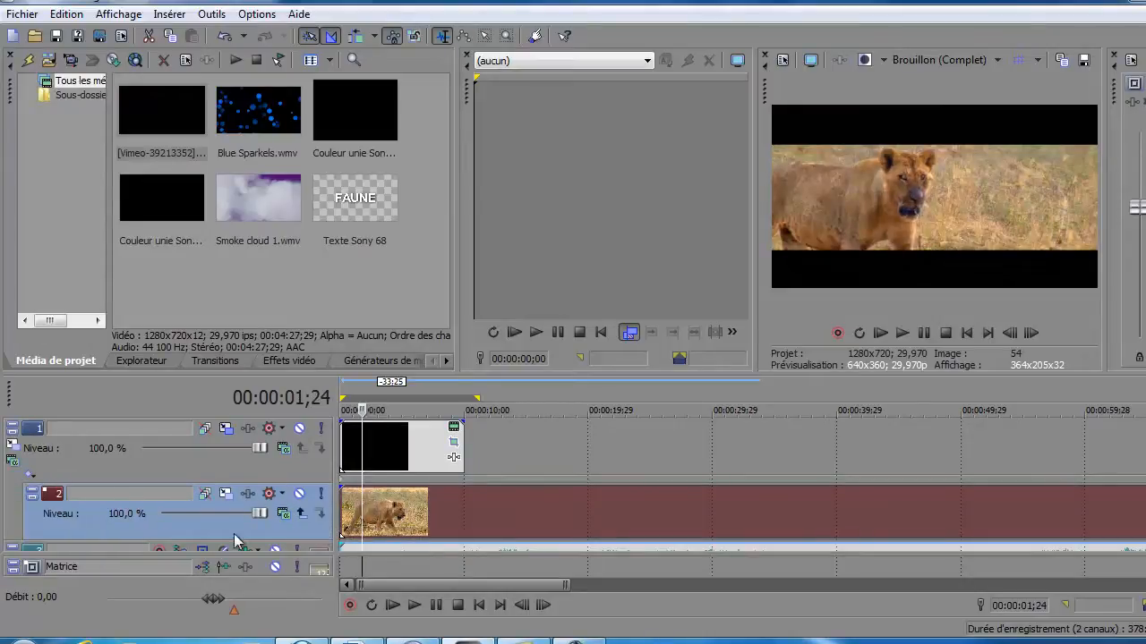
click(217, 463)
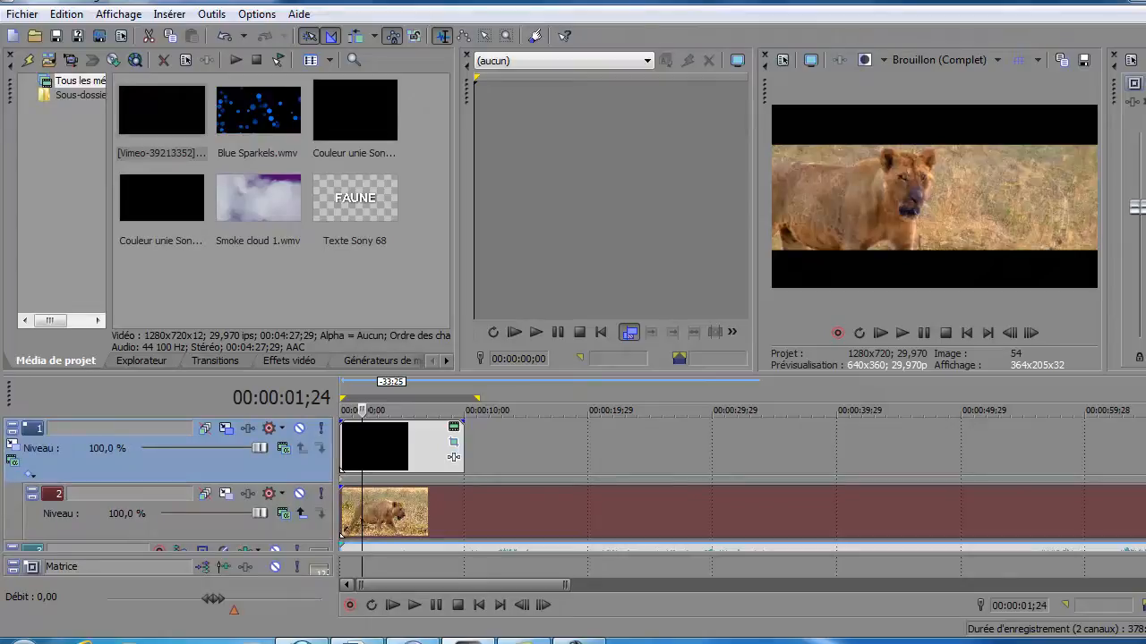
Place the Smoke cloud 1.wmv clip at the start of the timeline, on new tracks beneath the Kenya audio track.
scroll(341, 469, down, 2)
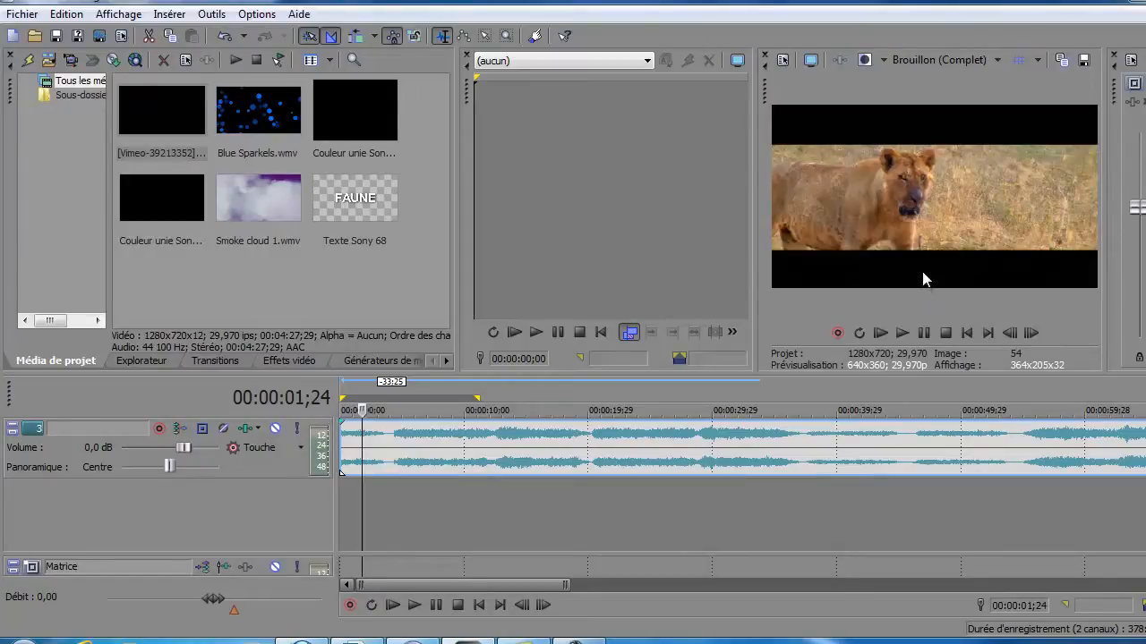
click(259, 204)
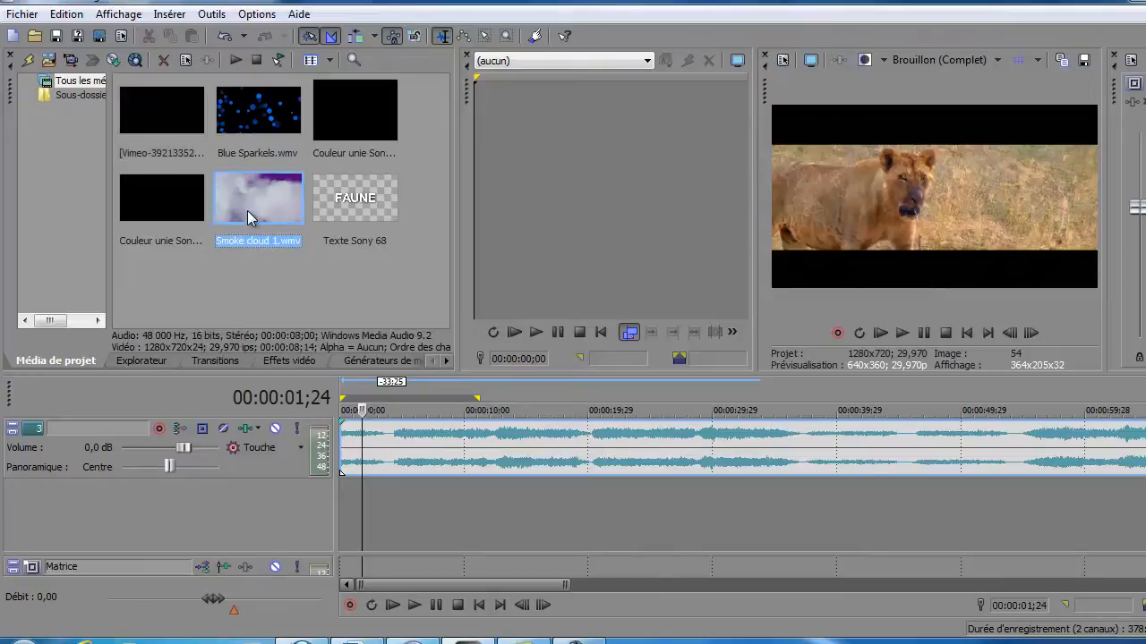
drag(249, 206, 352, 508)
click(367, 503)
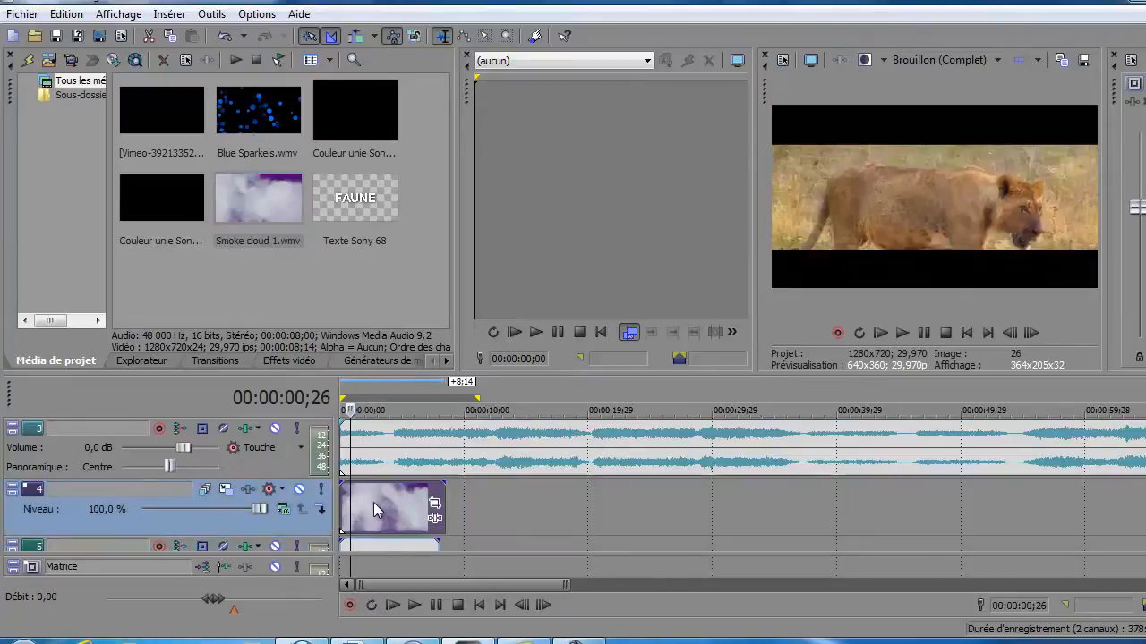
click(357, 503)
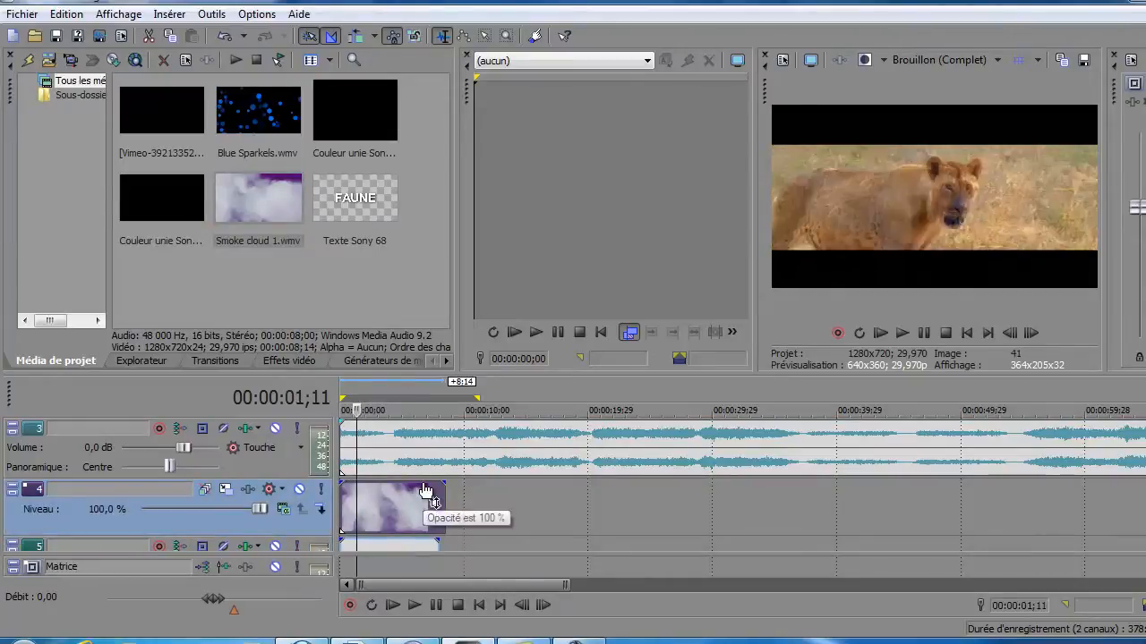
Set the compositing mode of track 1, holding the masked black solid, to Couper.
scroll(741, 483, up, 2)
scroll(741, 483, down, 1)
scroll(741, 484, up, 1)
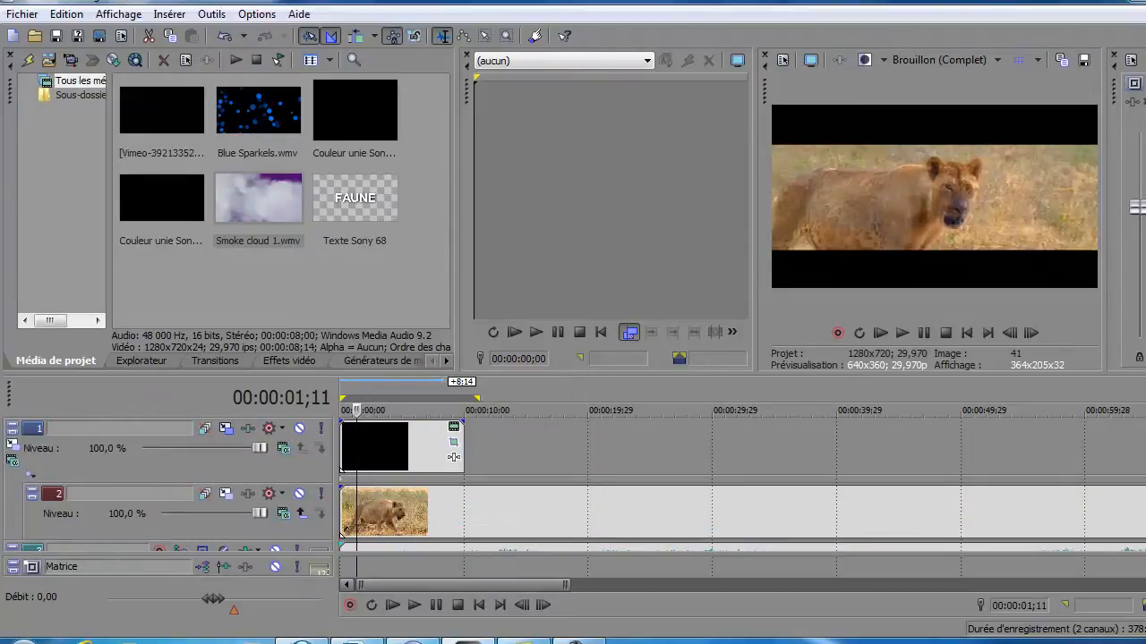
scroll(741, 483, down, 1)
scroll(741, 483, up, 1)
click(363, 454)
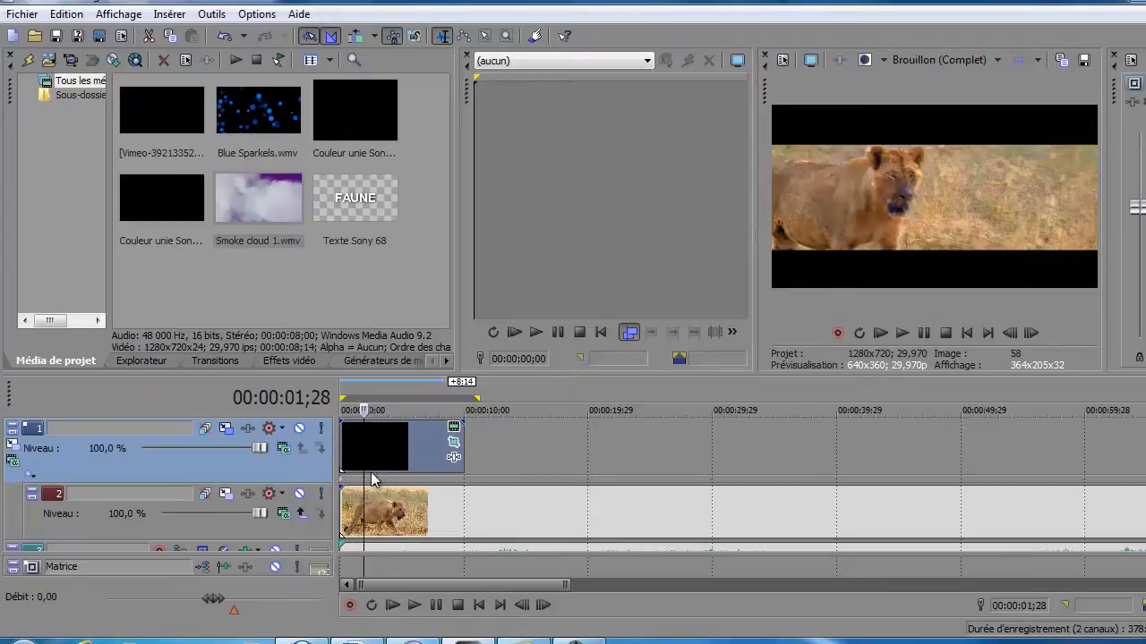
click(367, 512)
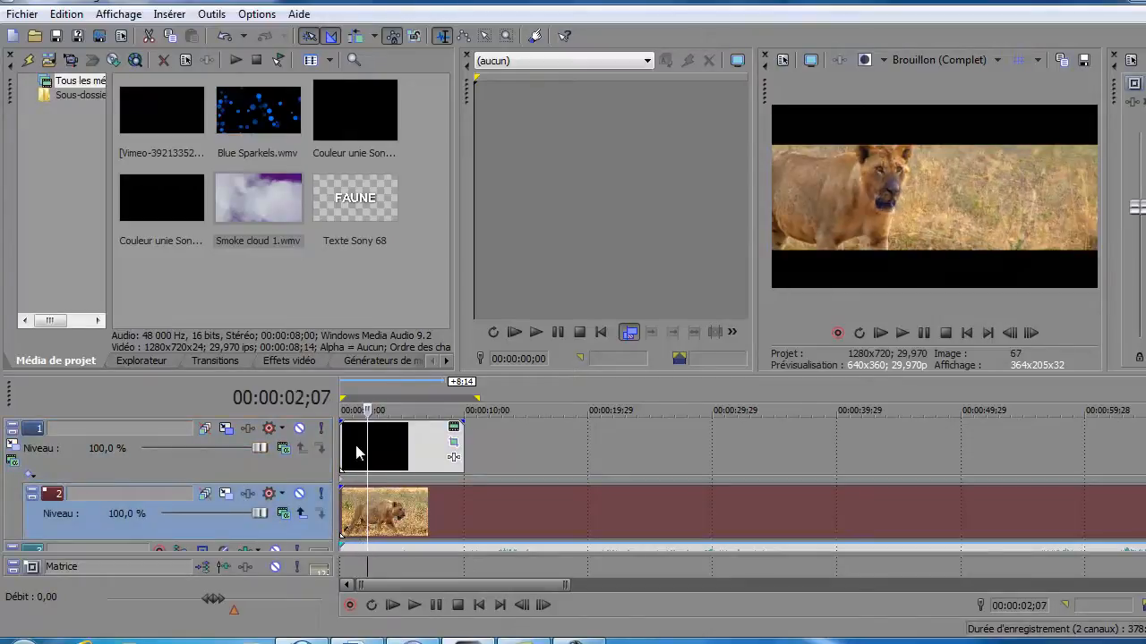
click(285, 450)
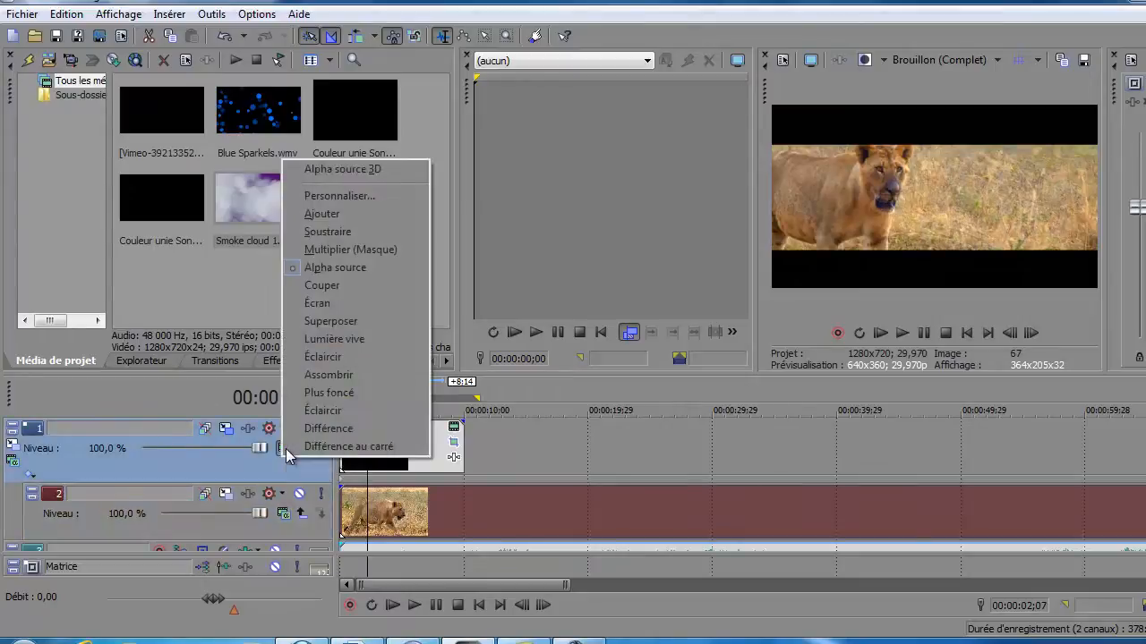
click(323, 290)
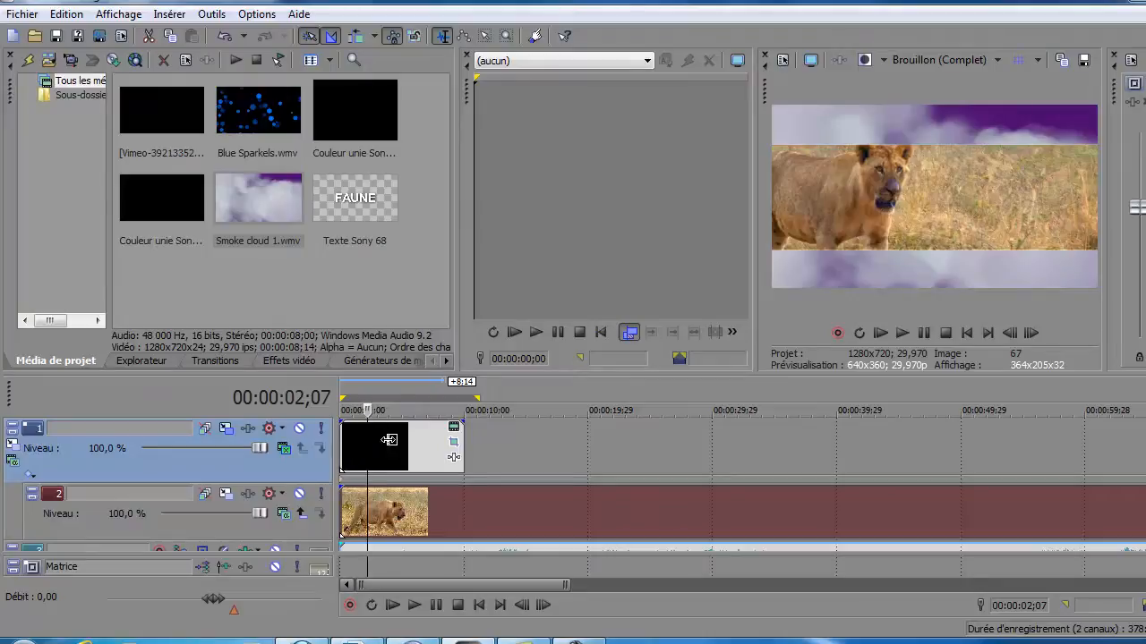
Compare track 1's compositing modes by switching it to Alpha source and back to Couper.
click(284, 447)
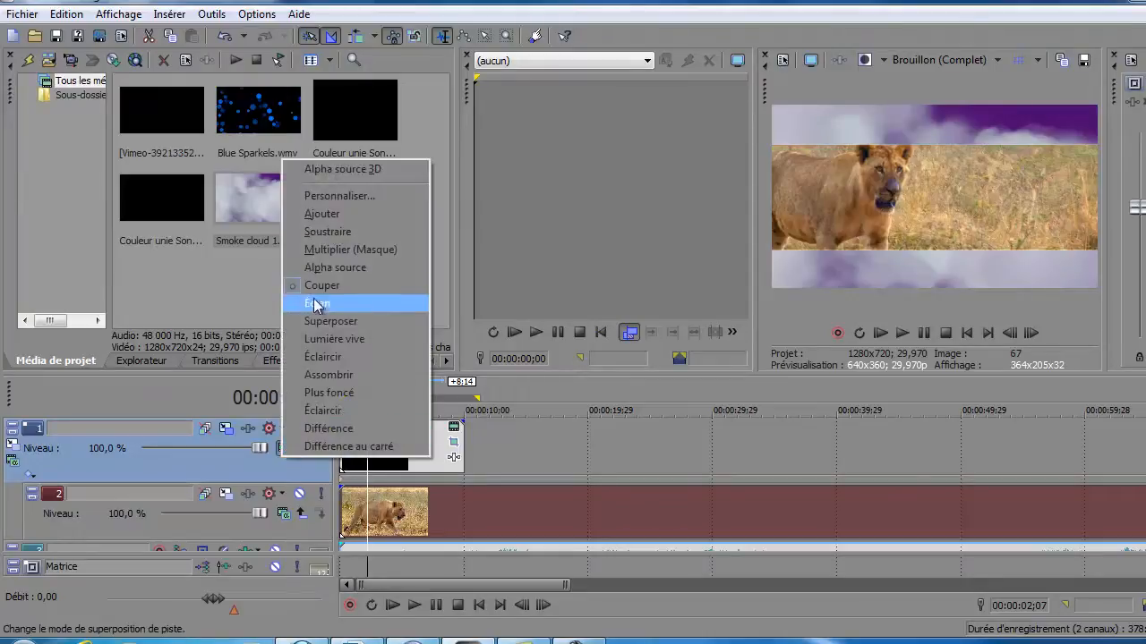
click(324, 268)
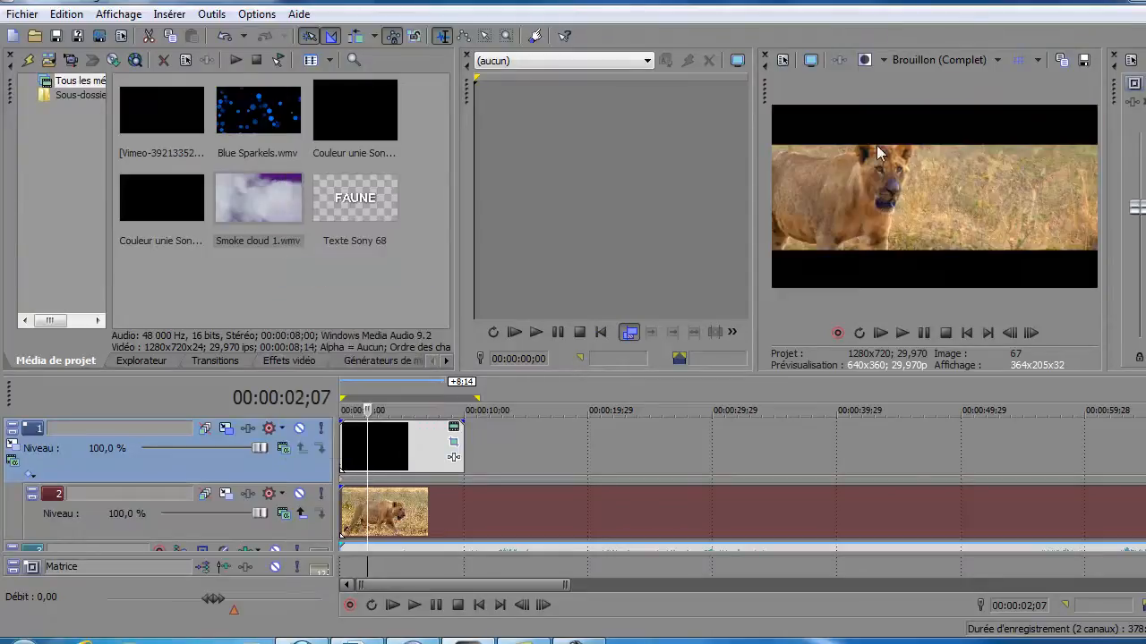
click(284, 448)
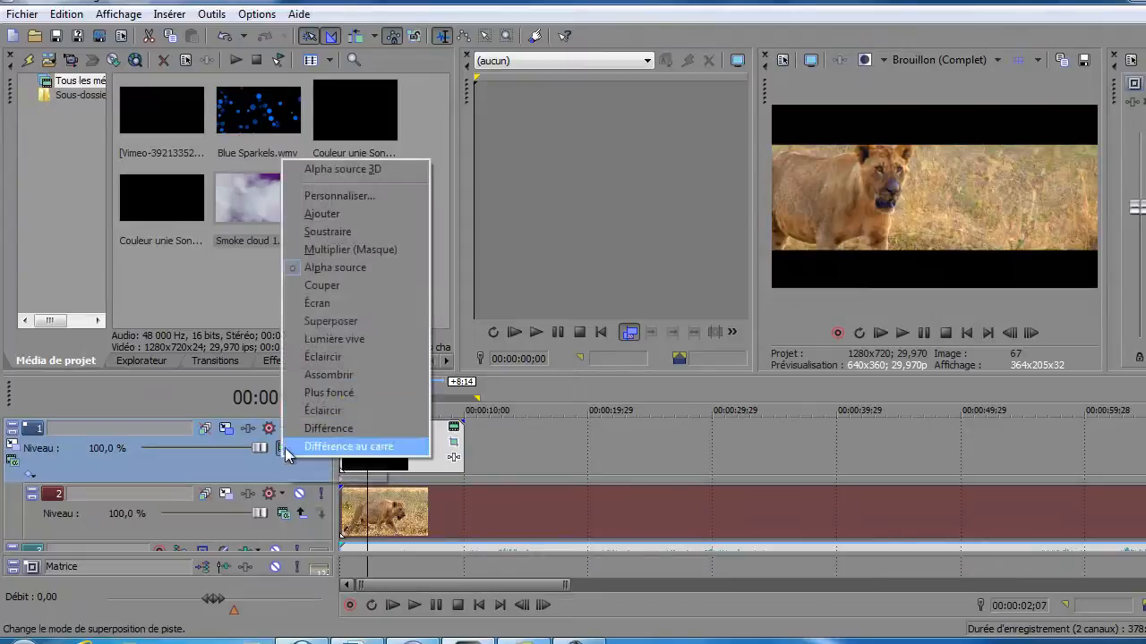
click(324, 287)
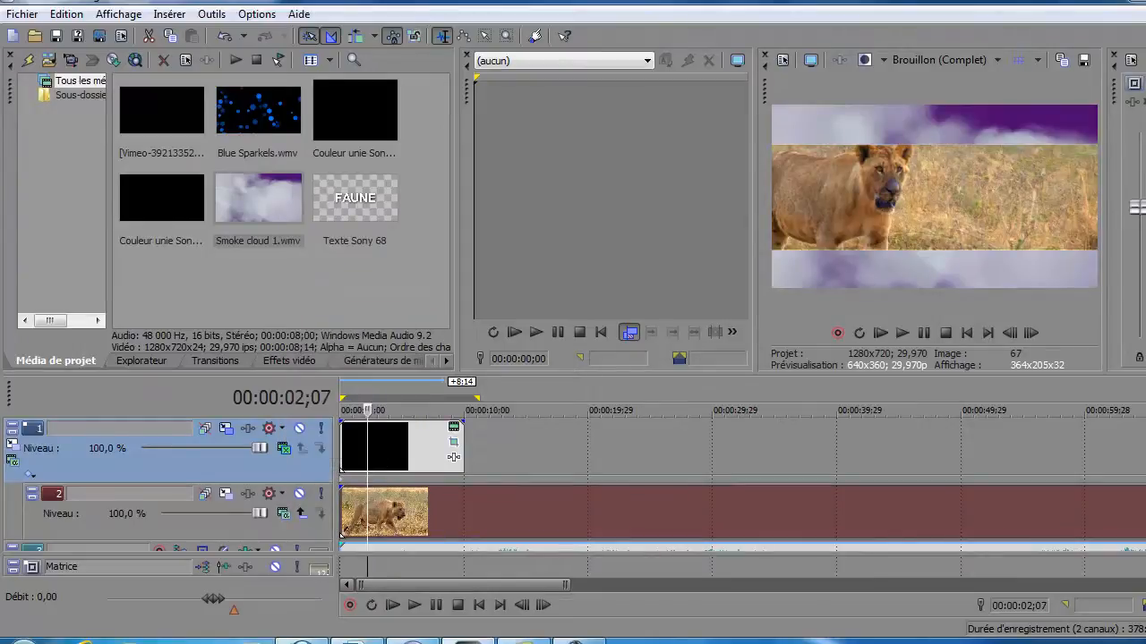
scroll(572, 483, down, 2)
scroll(340, 529, down, 2)
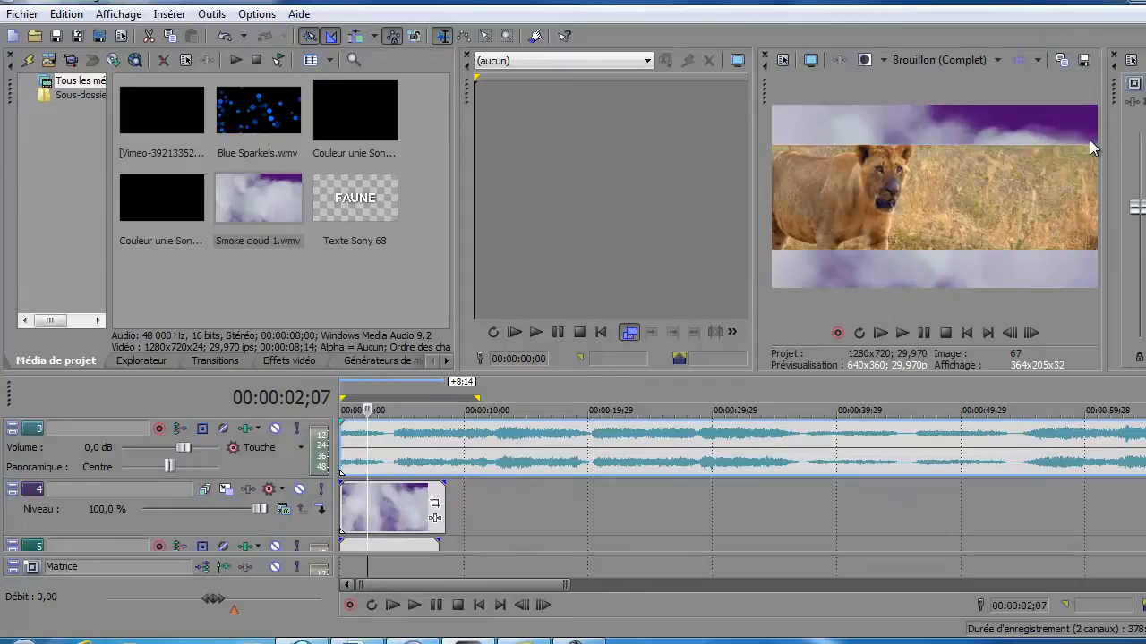
Insert a new video track and move it directly beneath the Kenya video track, above the audio track.
click(167, 202)
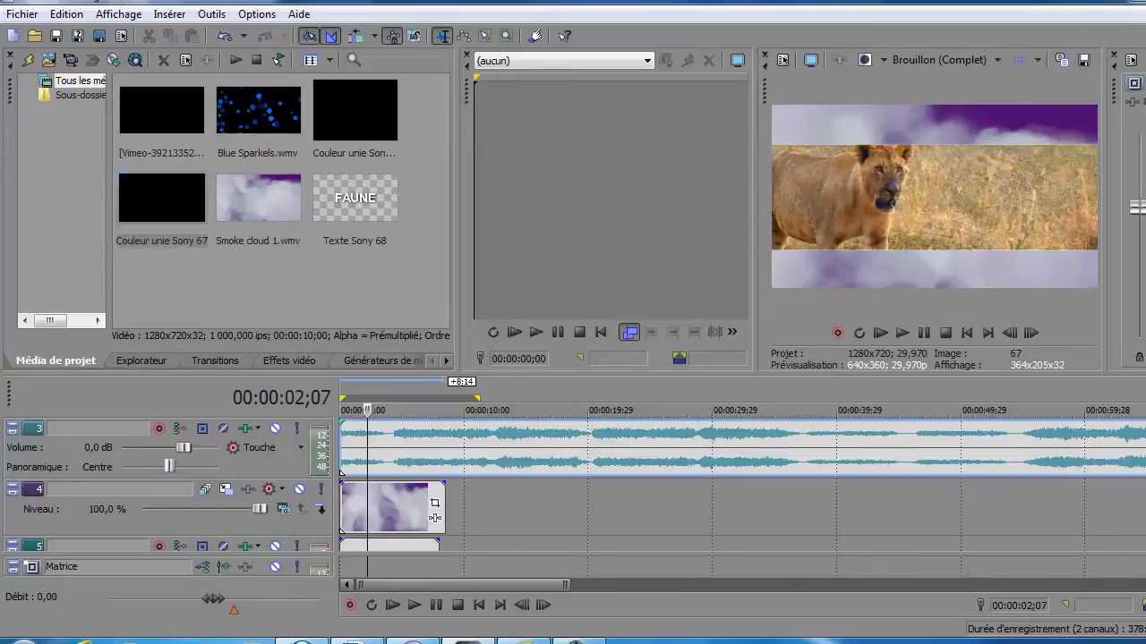
click(170, 15)
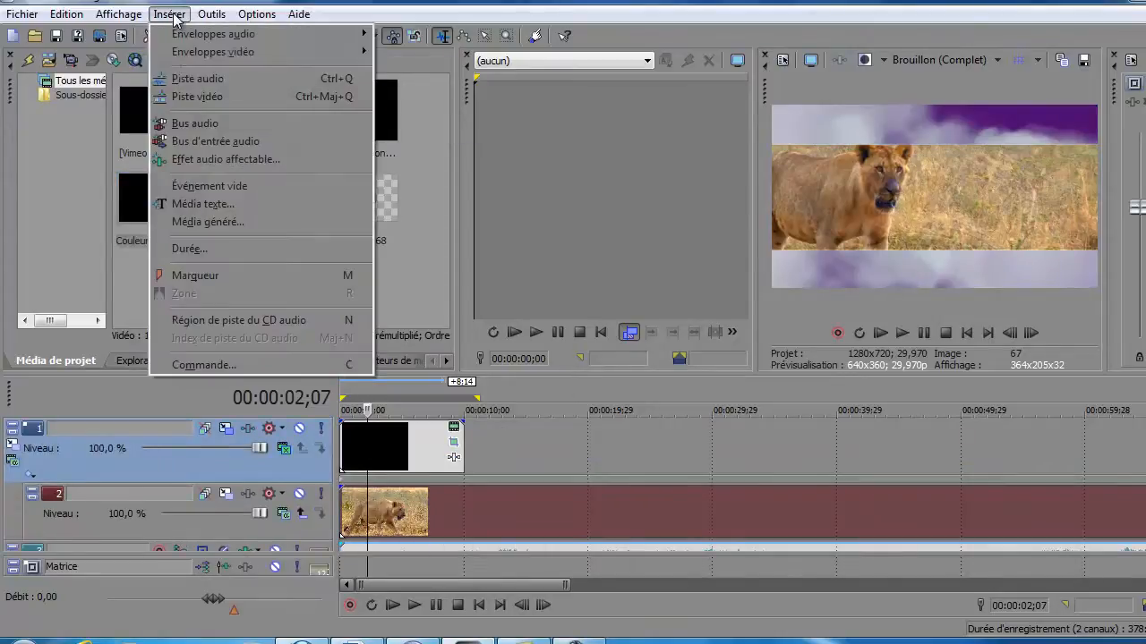
click(195, 96)
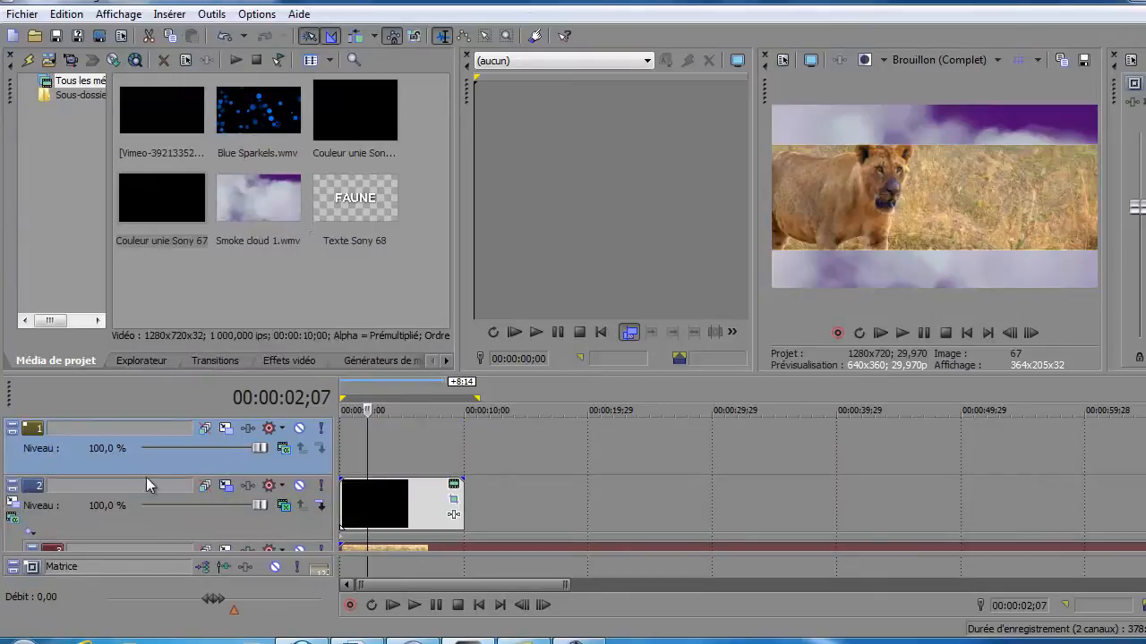
drag(128, 465, 138, 534)
scroll(573, 484, down, 2)
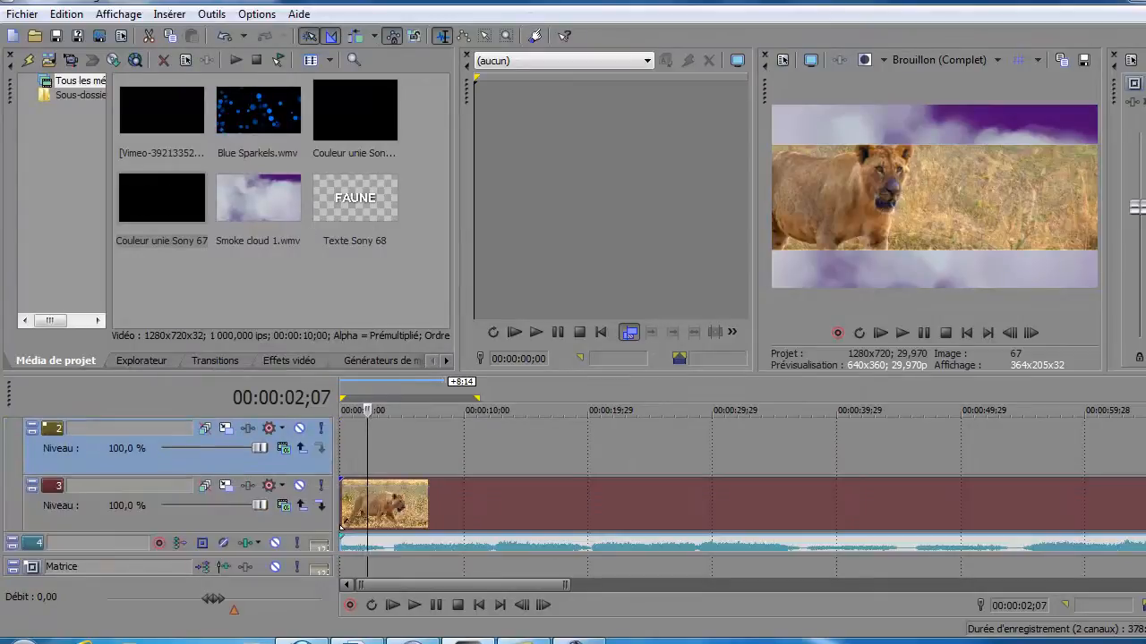
scroll(273, 479, up, 2)
scroll(273, 479, down, 2)
drag(118, 464, 126, 526)
Place the black solid Couleur unie Sony 67 at the start of the empty track 3.
click(385, 450)
click(376, 443)
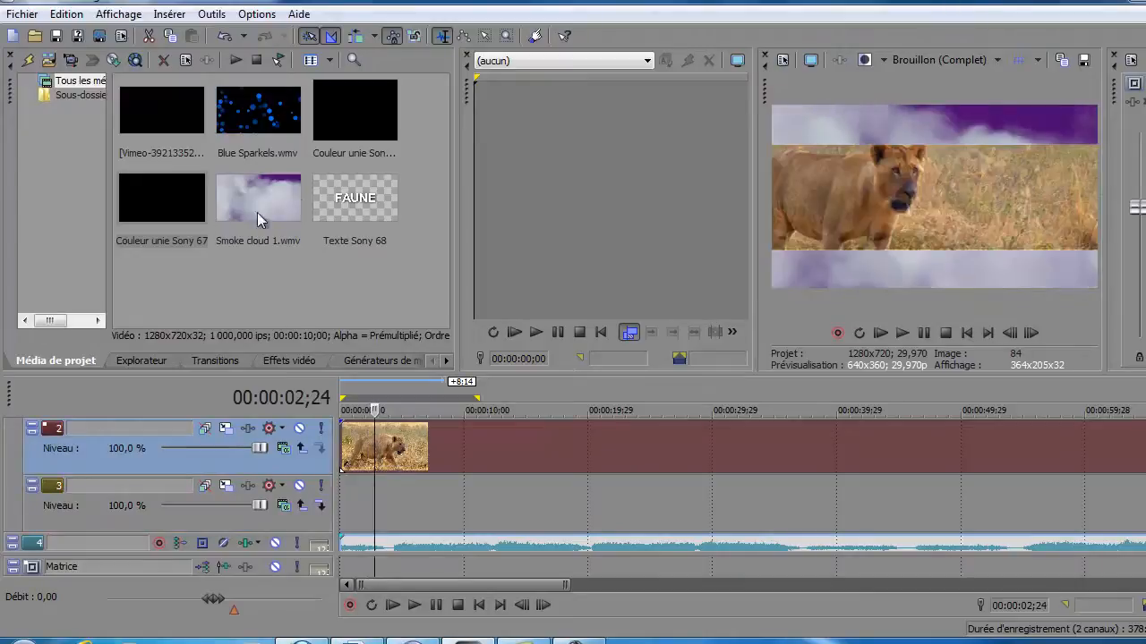
drag(165, 212, 337, 492)
click(784, 114)
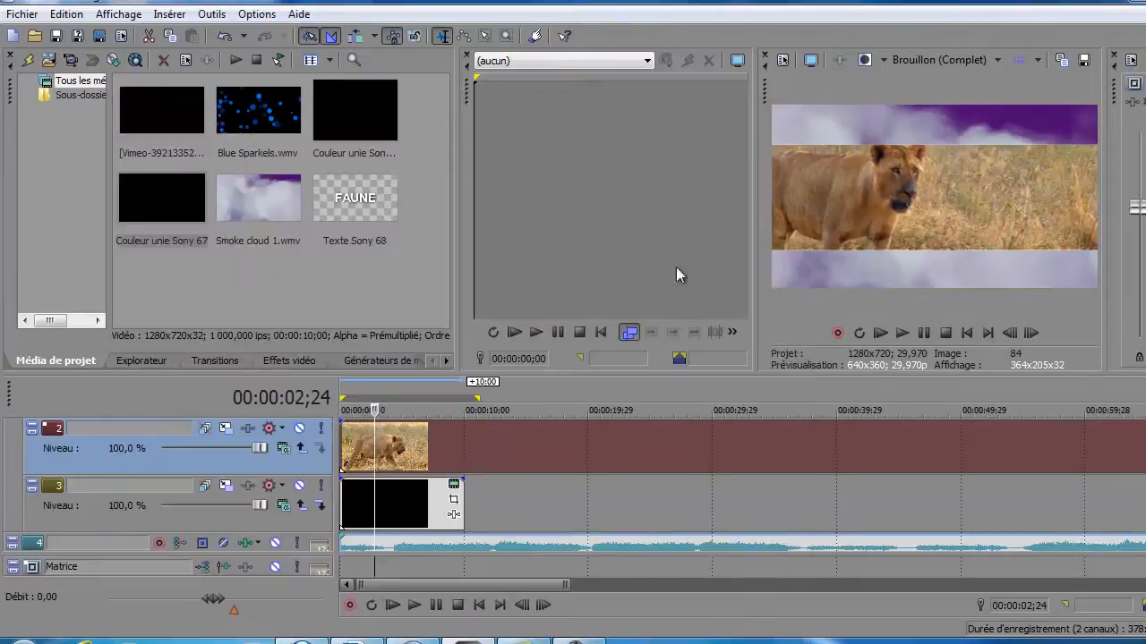
click(358, 501)
click(365, 495)
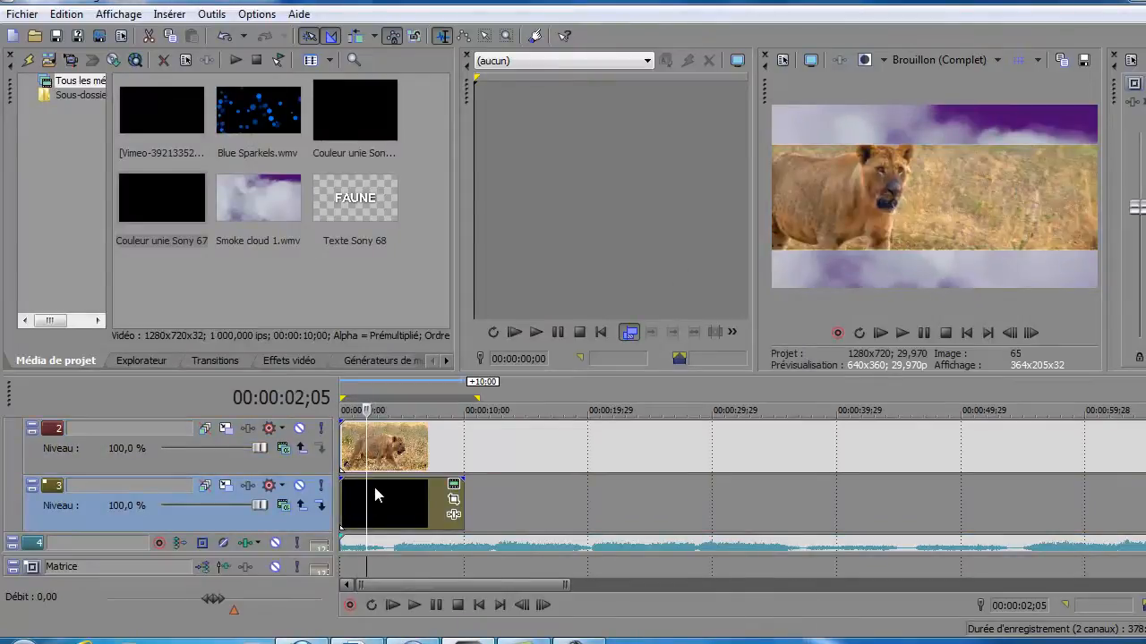
Release track 3 with the black solid from track 1's compositing group, making it an independent parent track.
scroll(741, 484, up, 2)
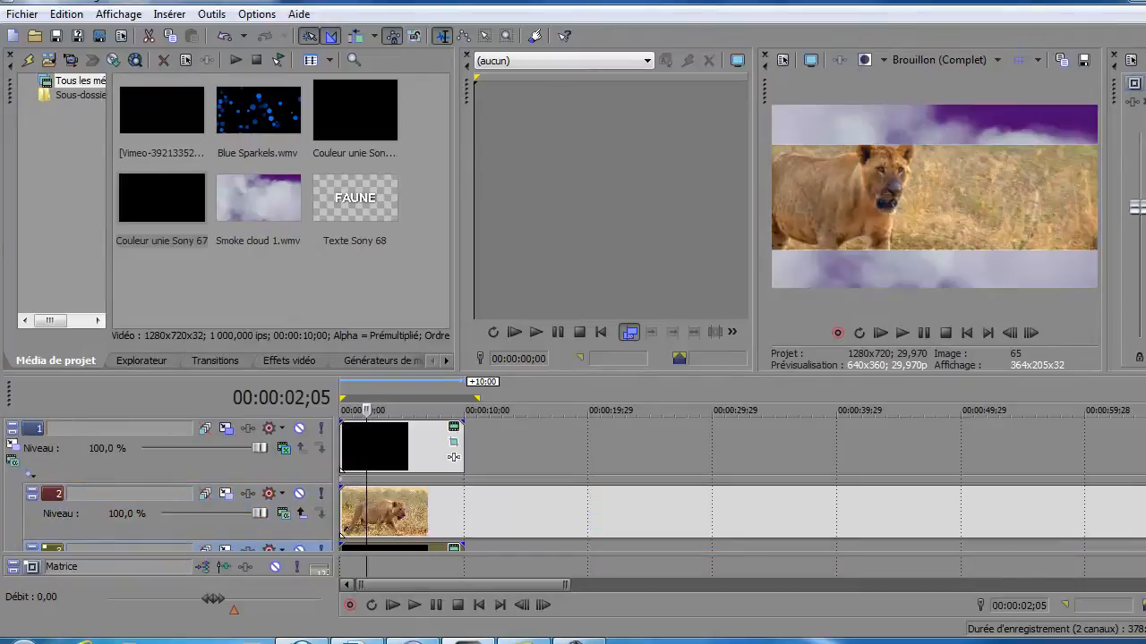
scroll(742, 483, down, 2)
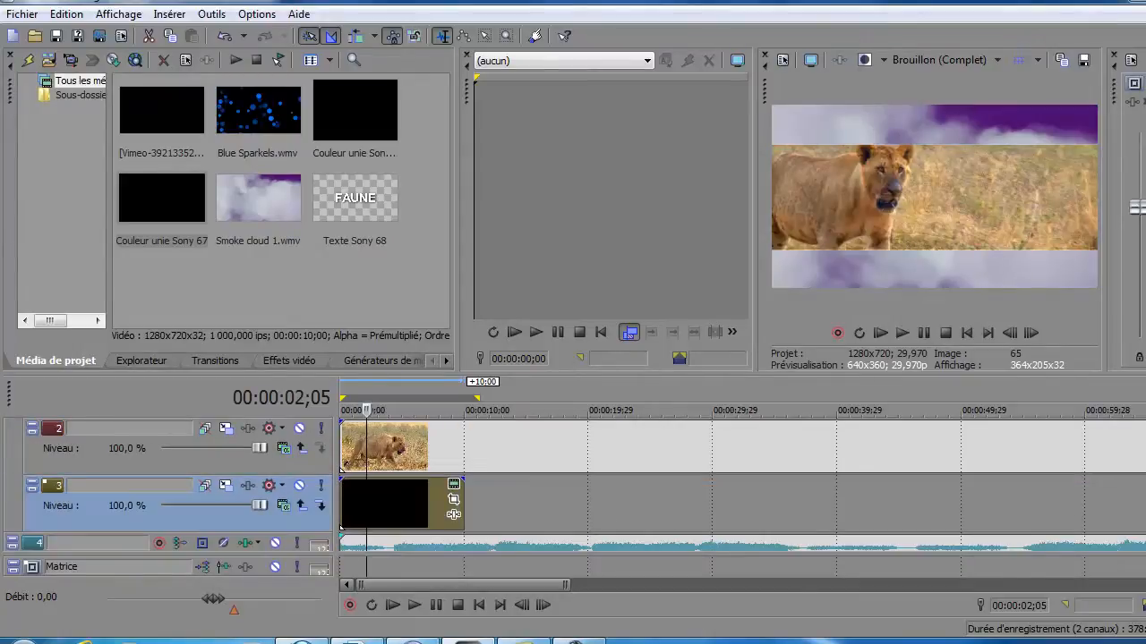
click(319, 507)
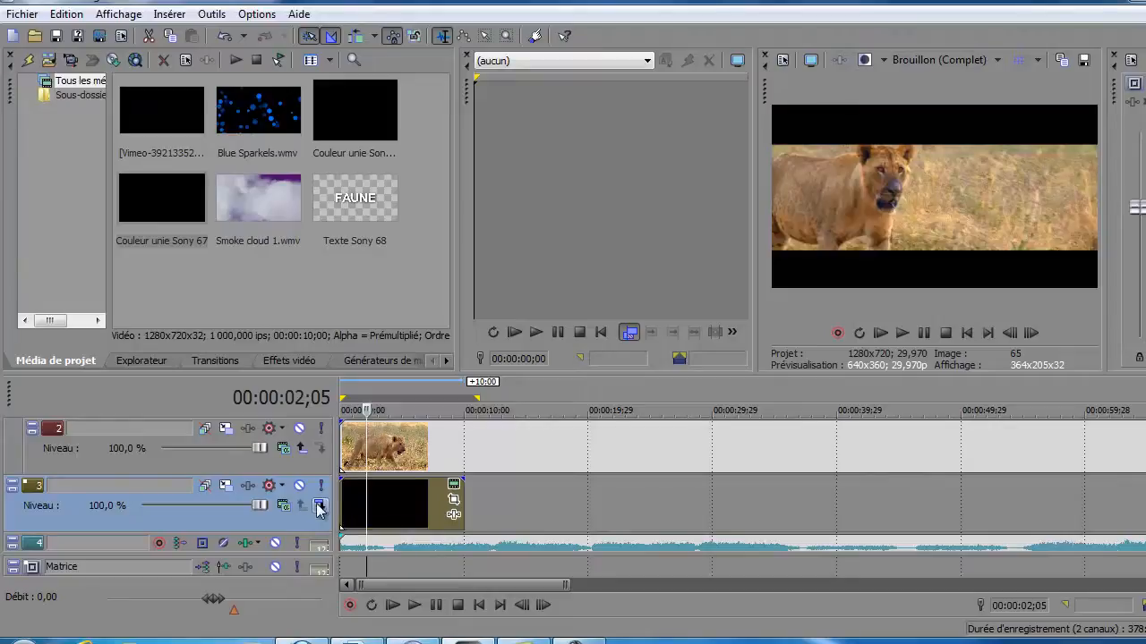
click(318, 507)
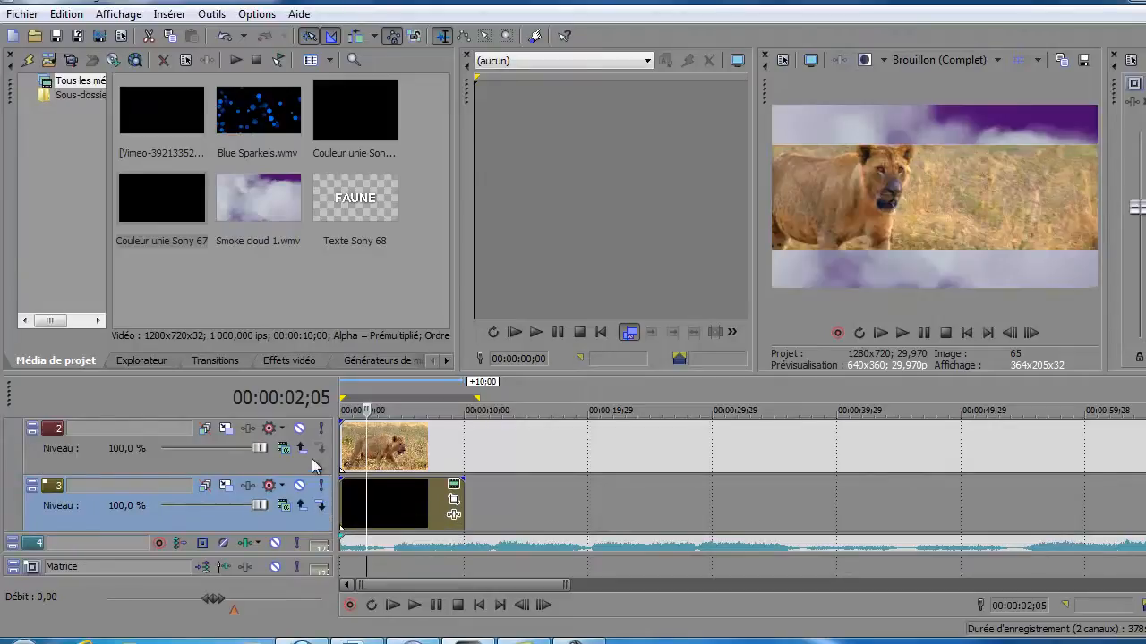
click(302, 506)
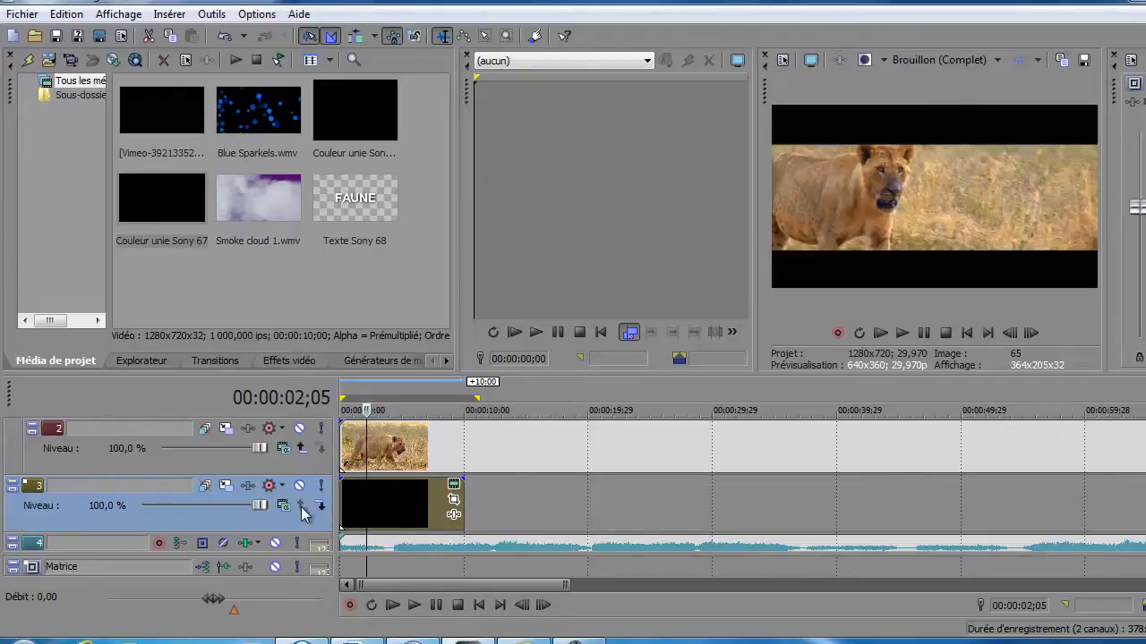
Resize track 3's black solid with track motion into a band about 1311 × 443 centred vertically behind the Kenya footage.
click(359, 502)
click(225, 485)
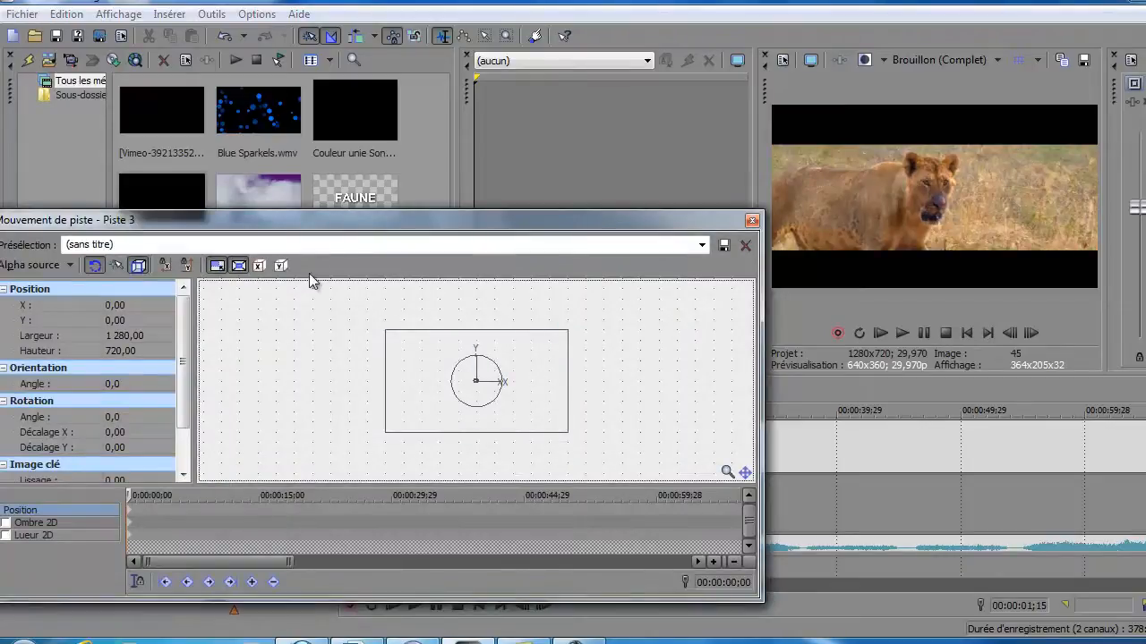
drag(564, 331, 573, 353)
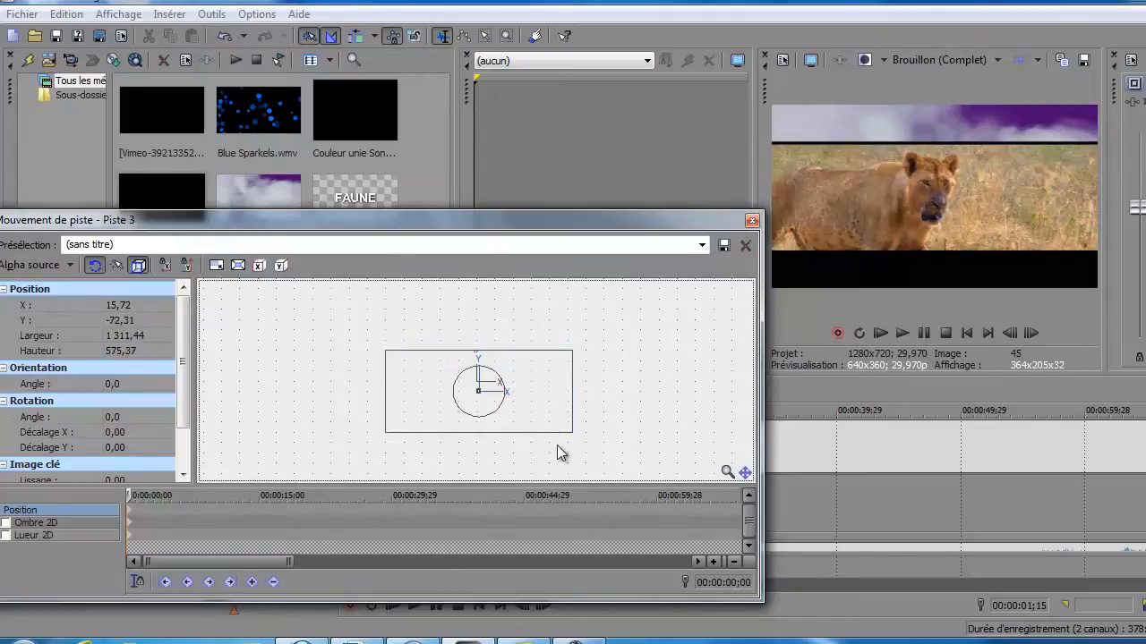
drag(572, 433, 572, 414)
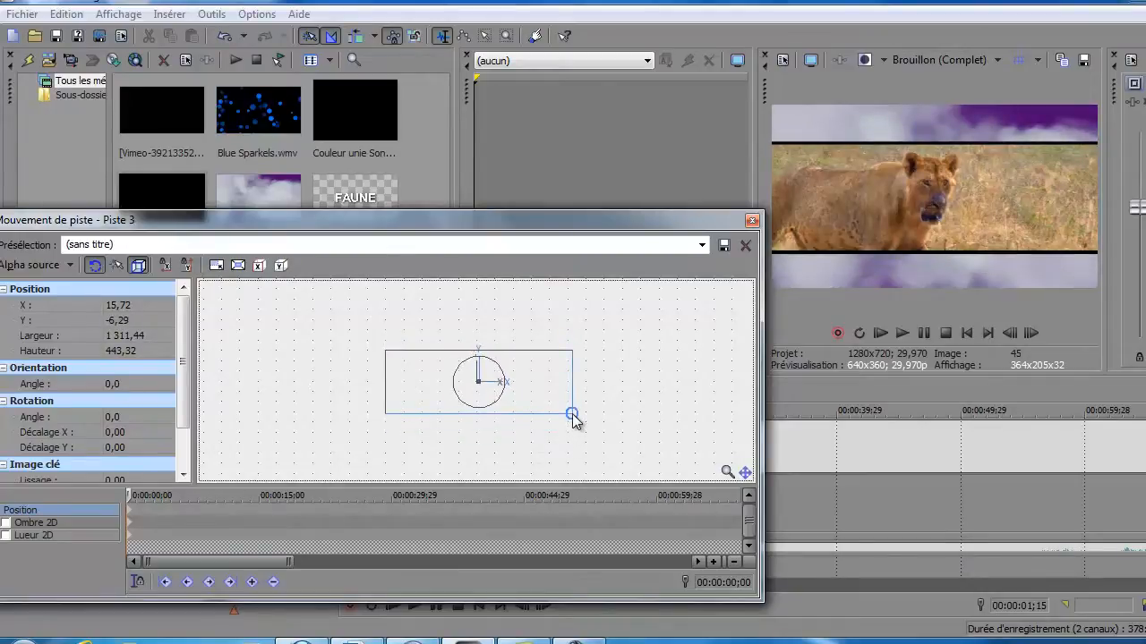
click(752, 220)
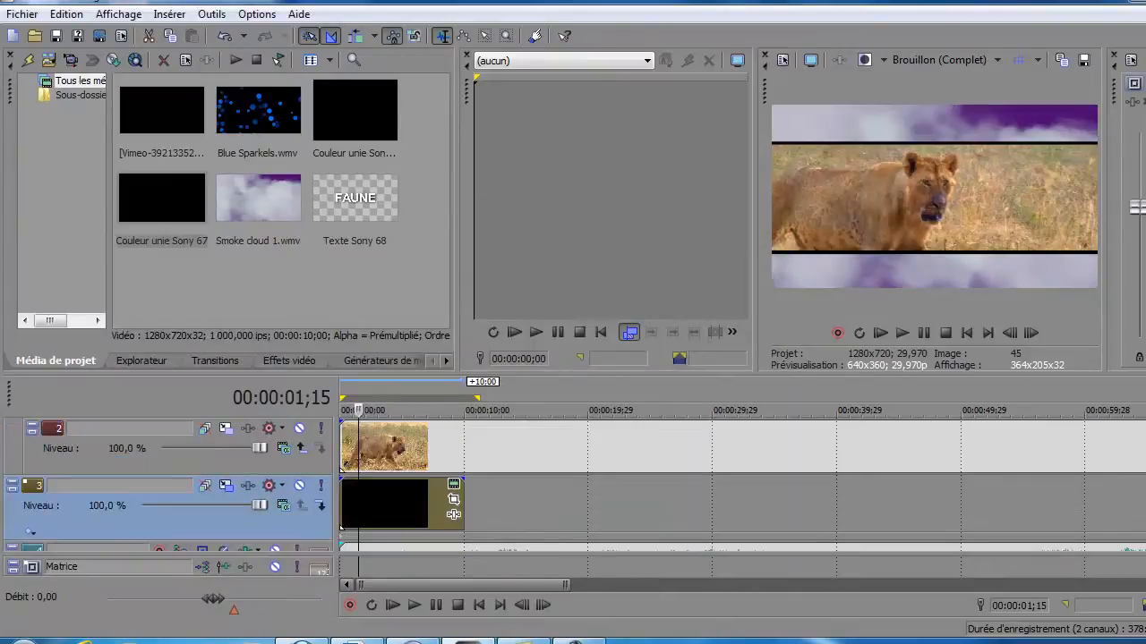
Insert a new video track above all the others and name it TITRE.
scroll(742, 485, up, 1)
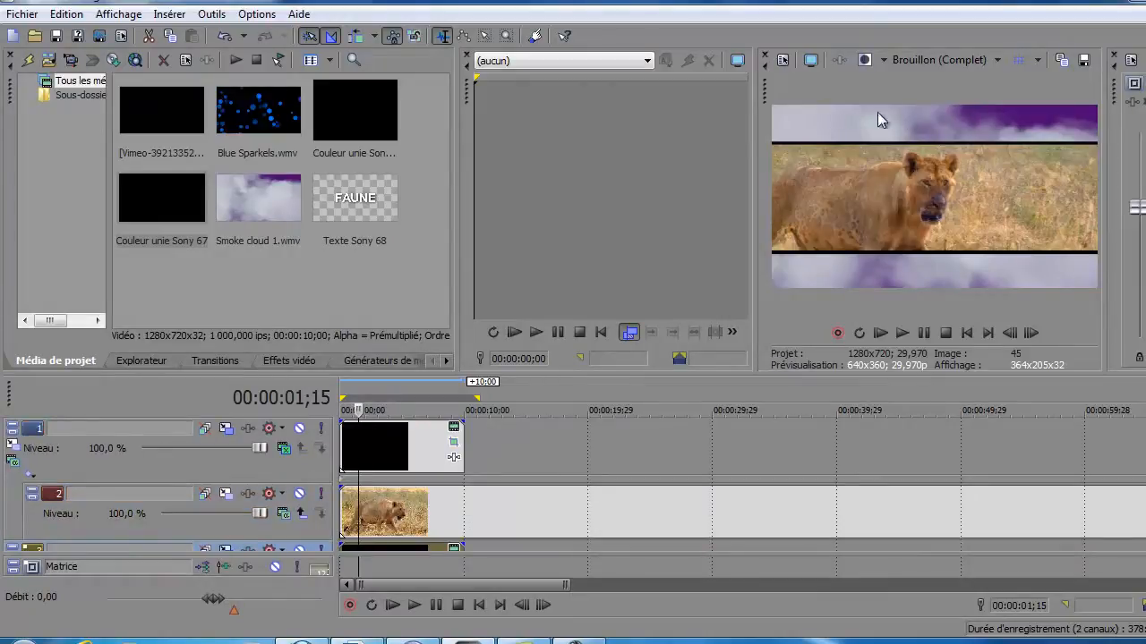
click(169, 14)
click(199, 98)
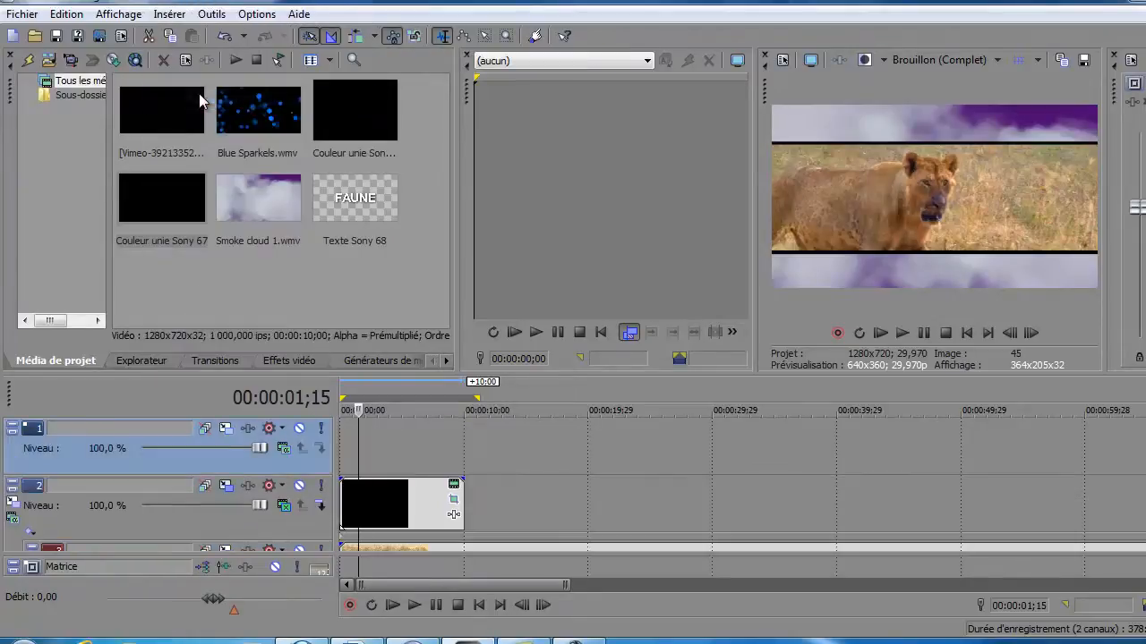
double_click(137, 427)
text(TITRE)
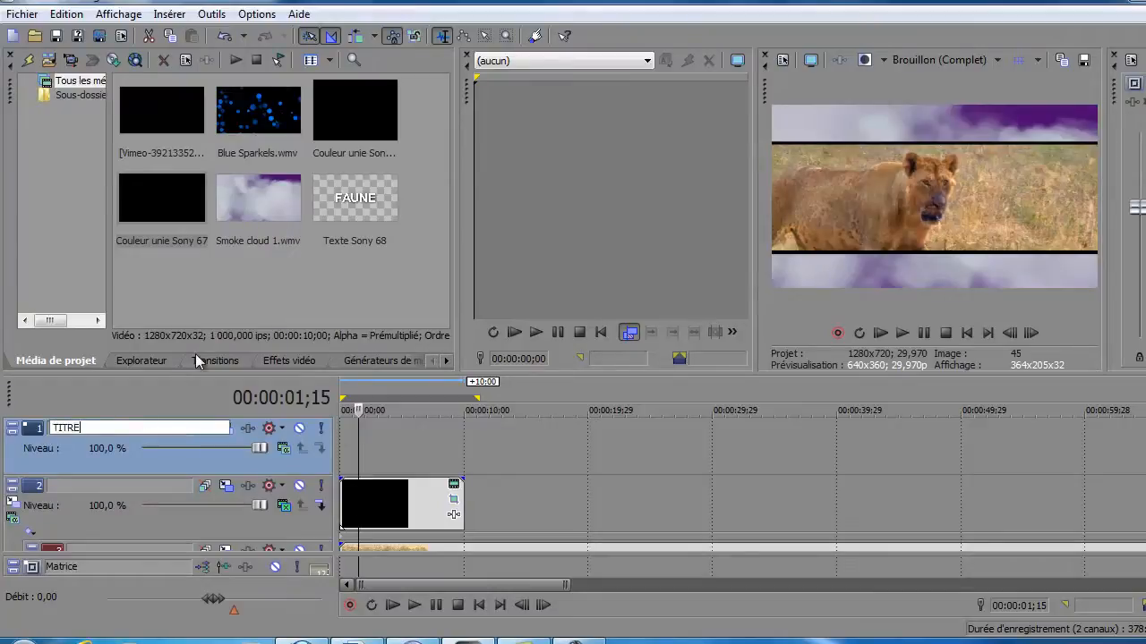
key(Return)
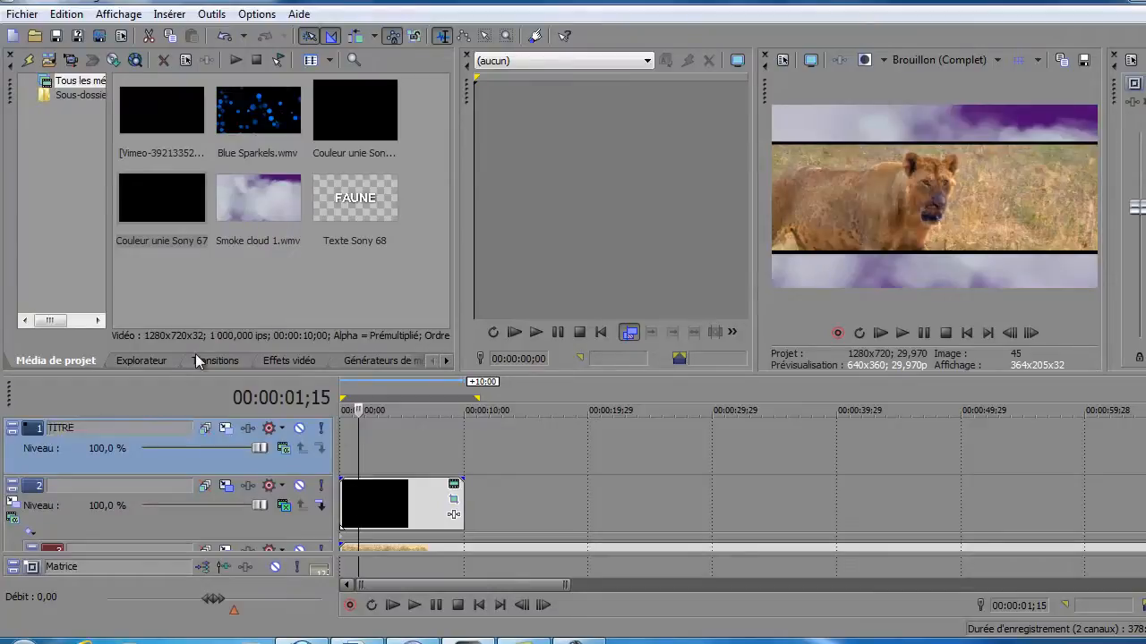
Place the FAUNE text clip Texte Sony 68 at the start of the TITRE track, keeping its text settings.
click(352, 461)
click(341, 251)
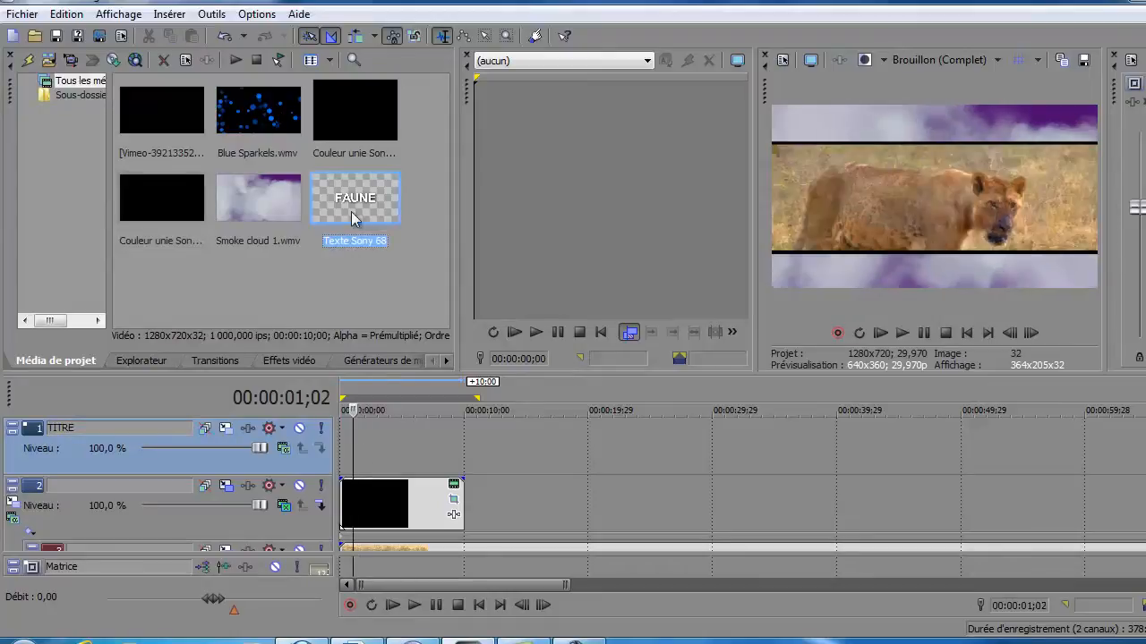
drag(355, 204, 353, 437)
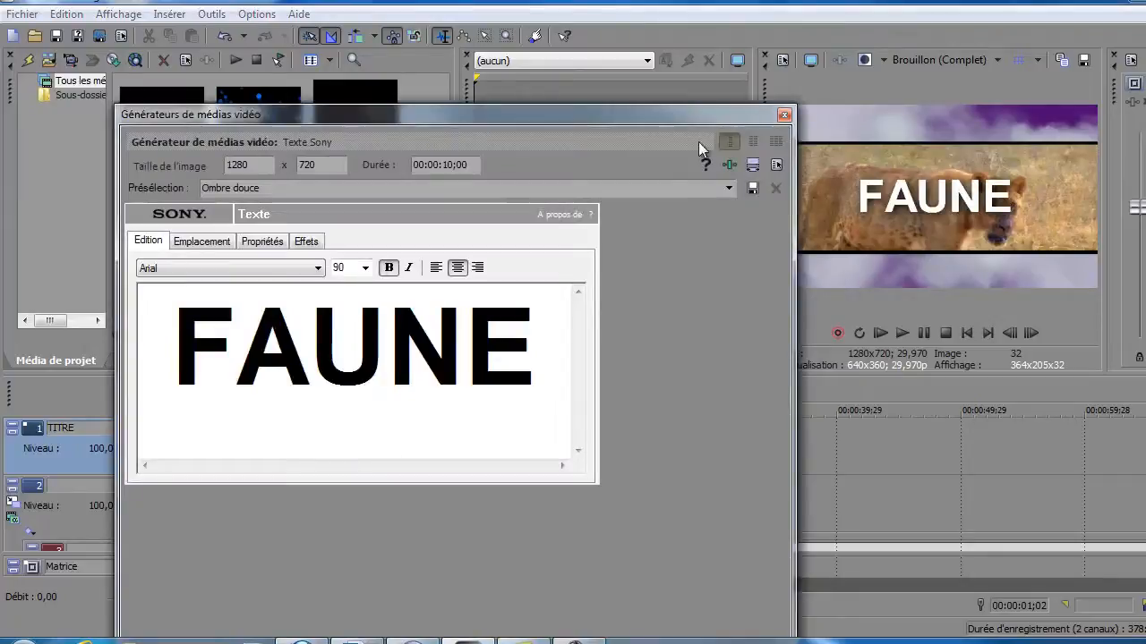
click(784, 114)
Use track motion to raise the TITRE track to about Y 283 and scale it proportionally to about 813 × 457.
click(384, 448)
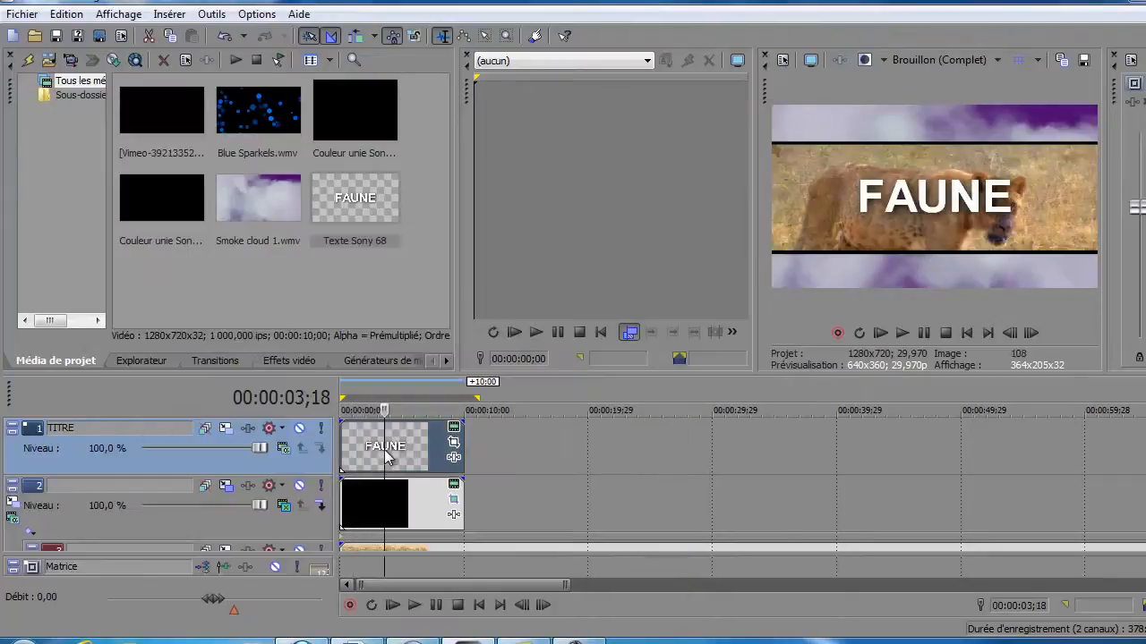
click(224, 428)
drag(531, 417, 531, 379)
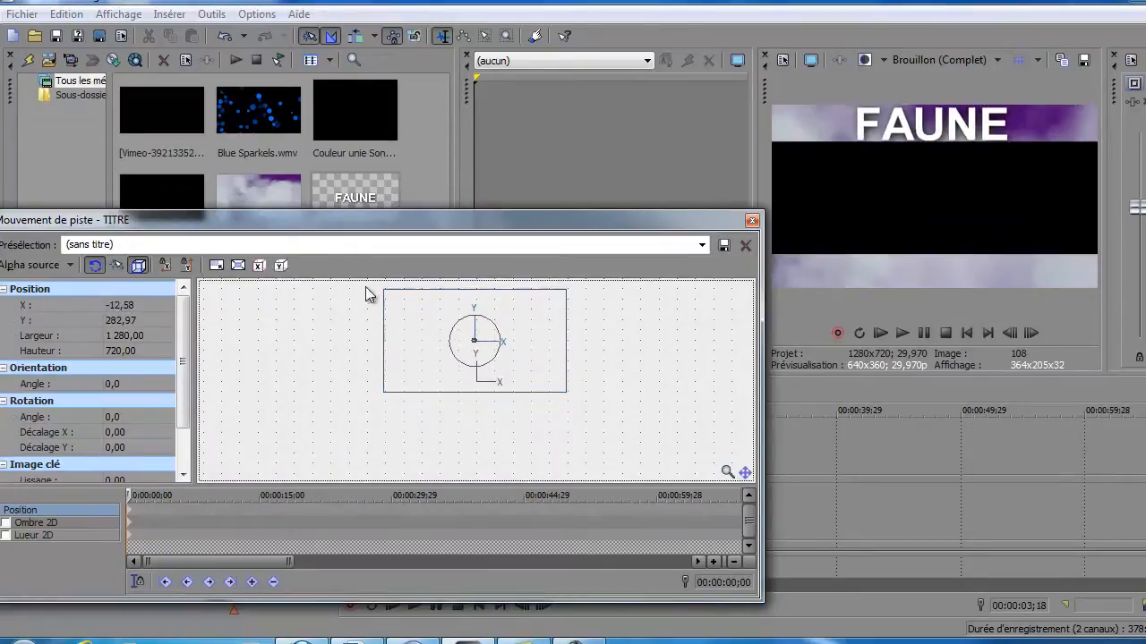
click(237, 266)
click(221, 267)
drag(568, 292, 532, 313)
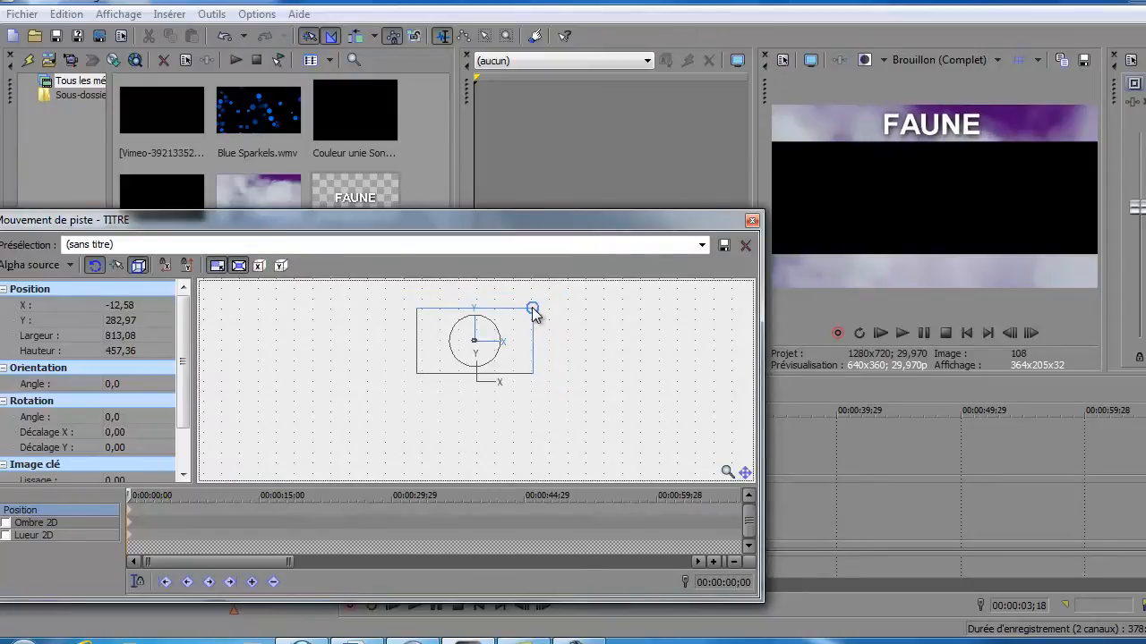
click(752, 221)
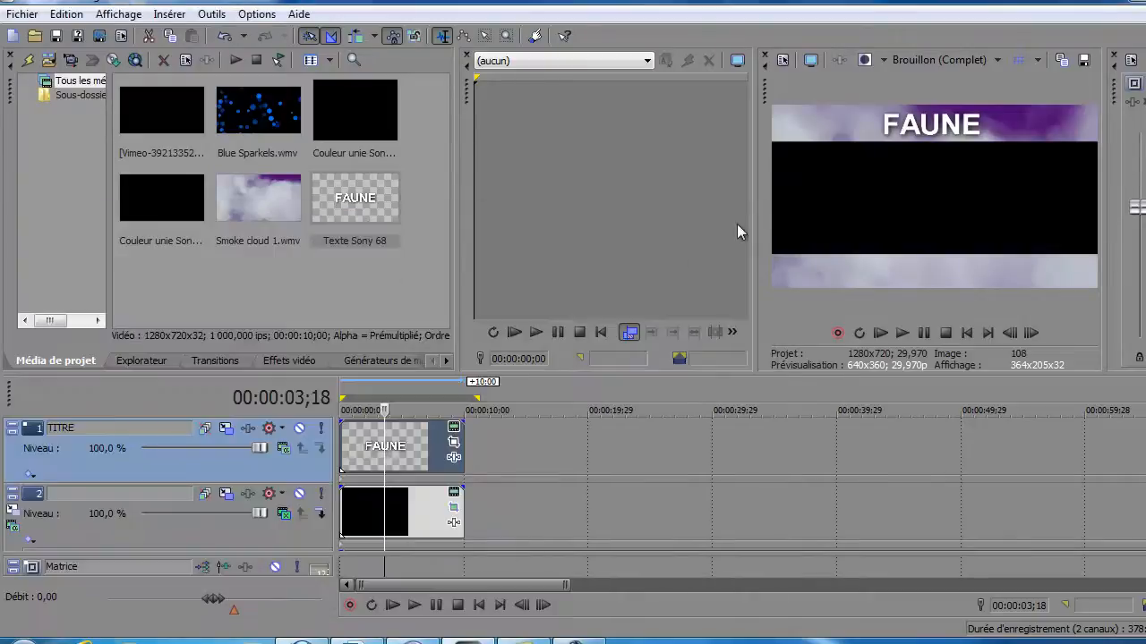
Insert another video track and move it directly beneath the TITRE track.
click(364, 454)
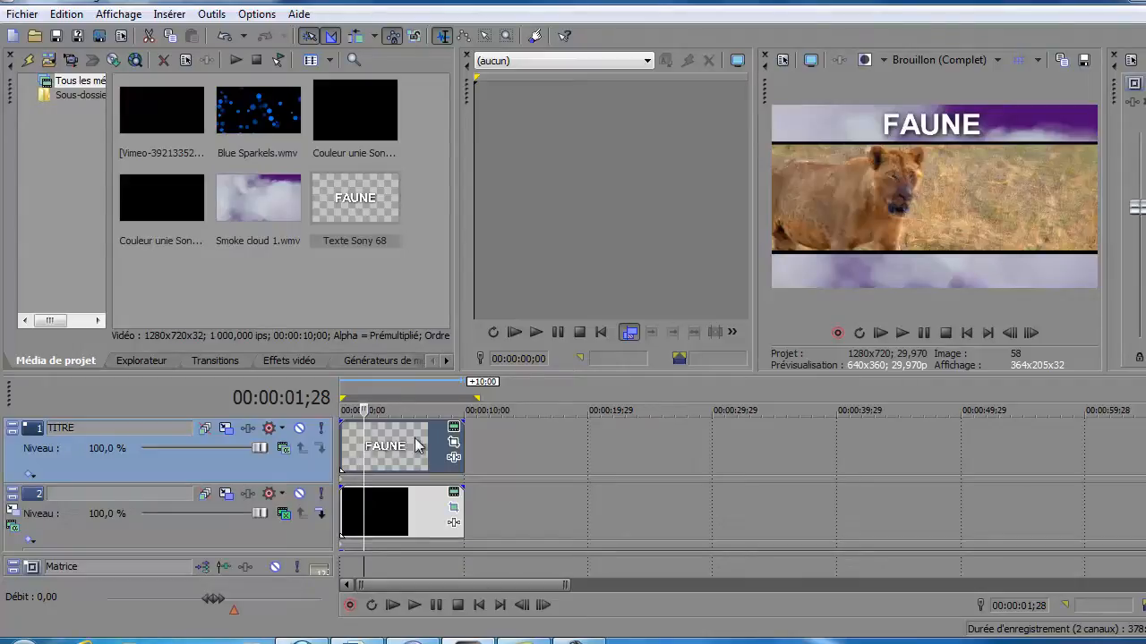
click(169, 15)
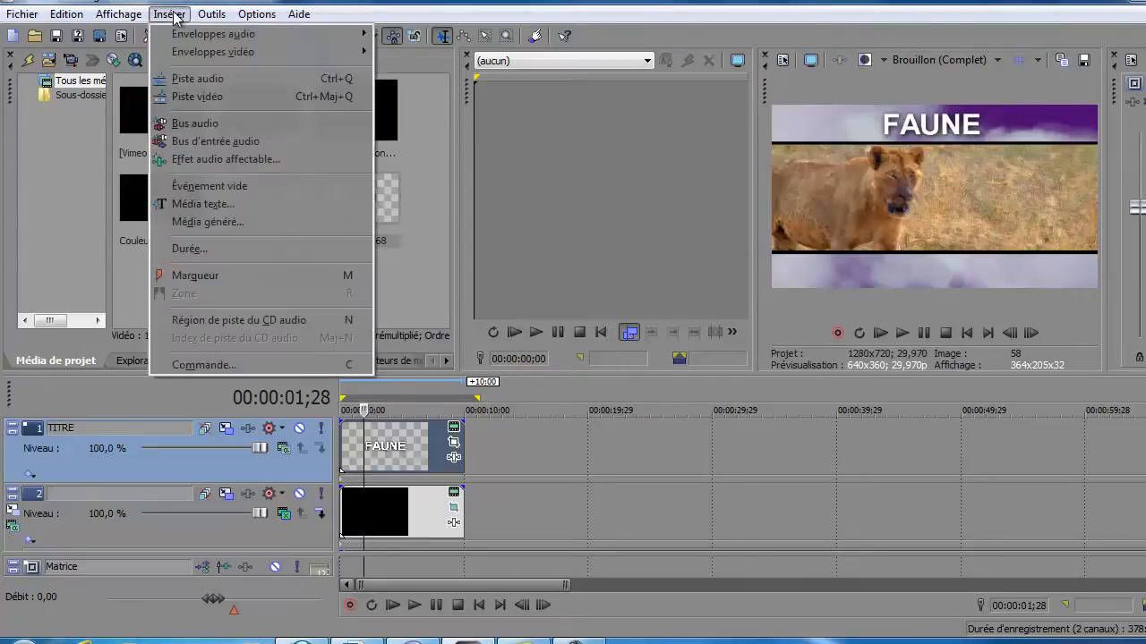
click(191, 96)
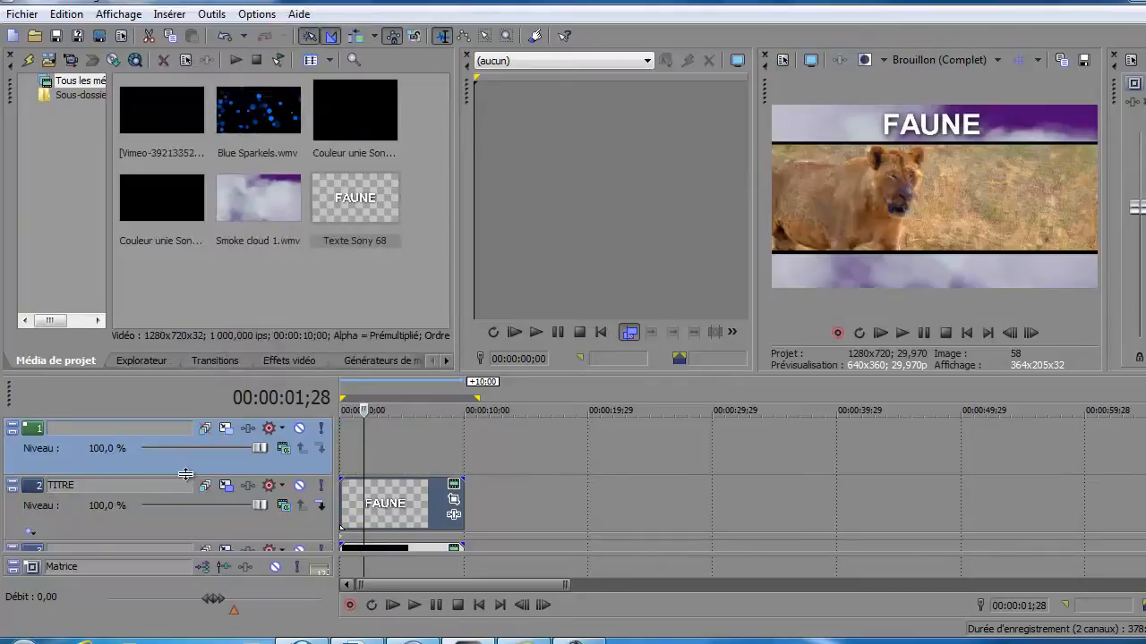
drag(181, 524, 184, 538)
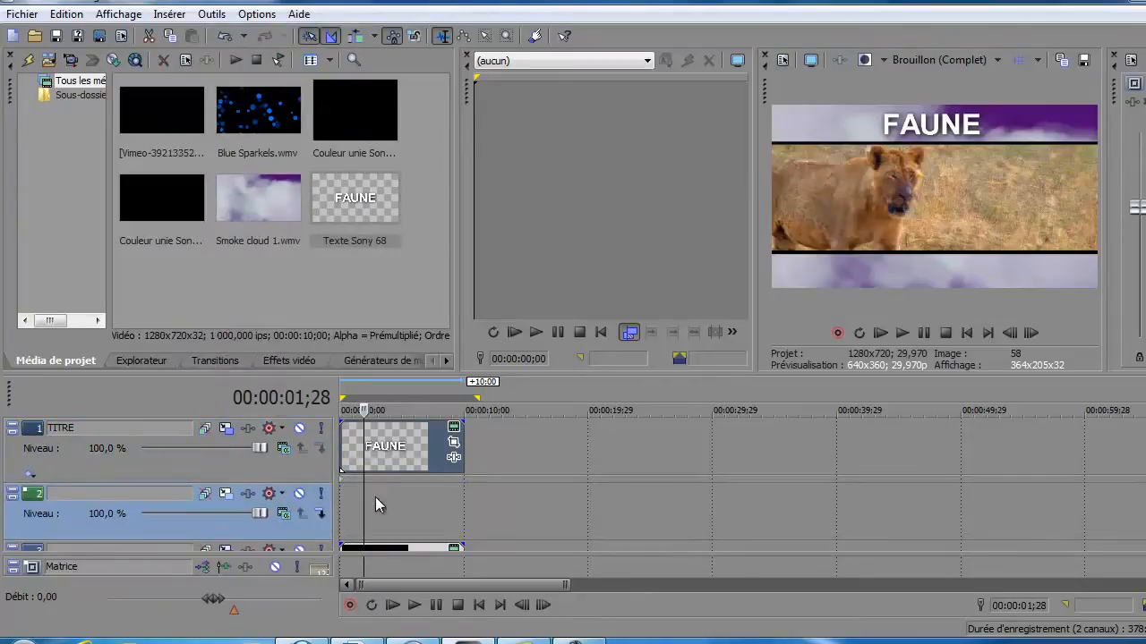
Make the empty track 2 a compositing child of the TITRE track.
click(368, 447)
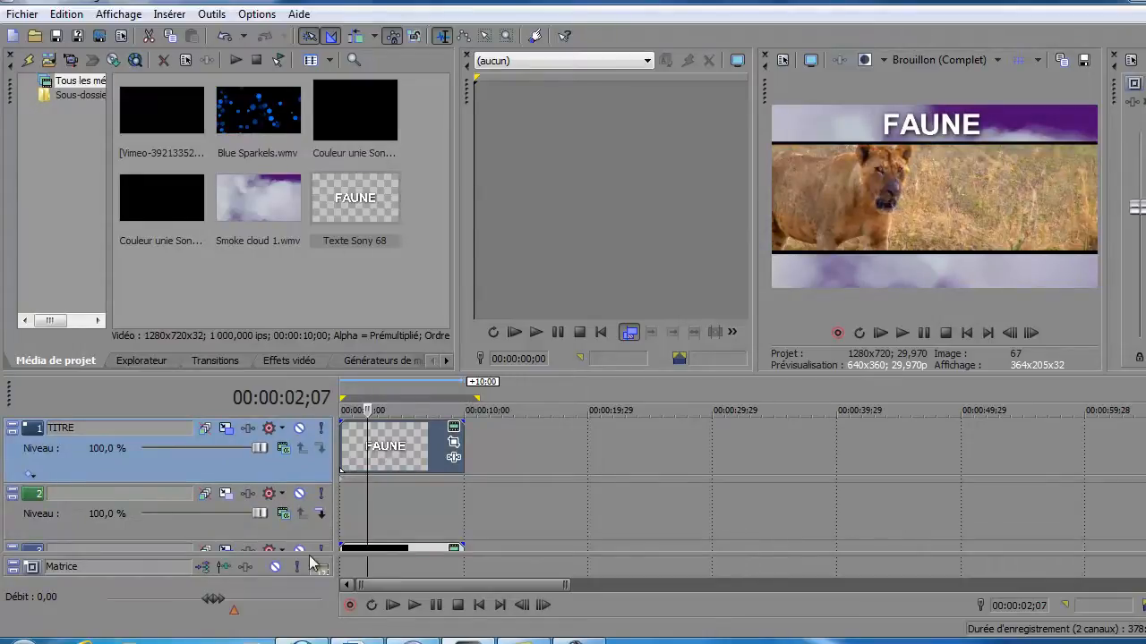
click(356, 514)
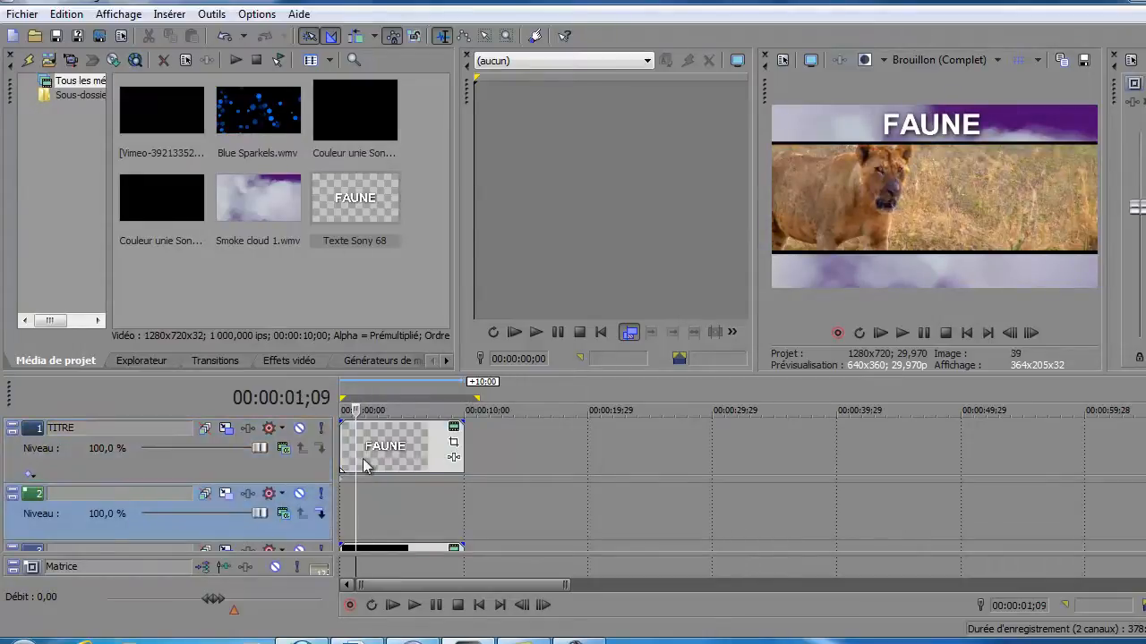
click(375, 439)
click(317, 534)
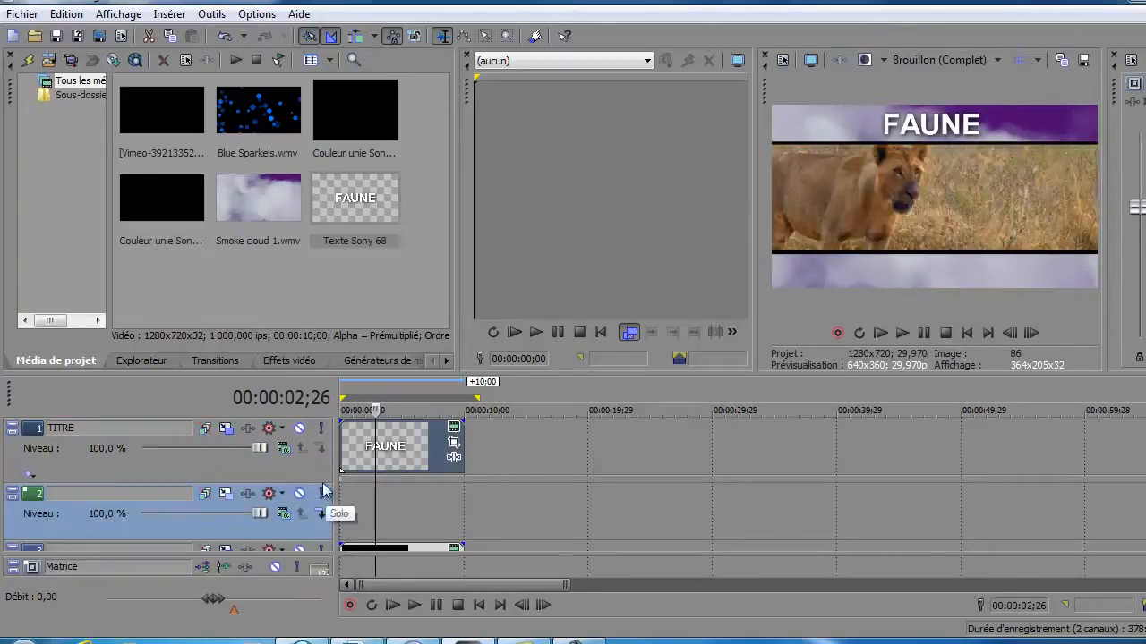
click(248, 461)
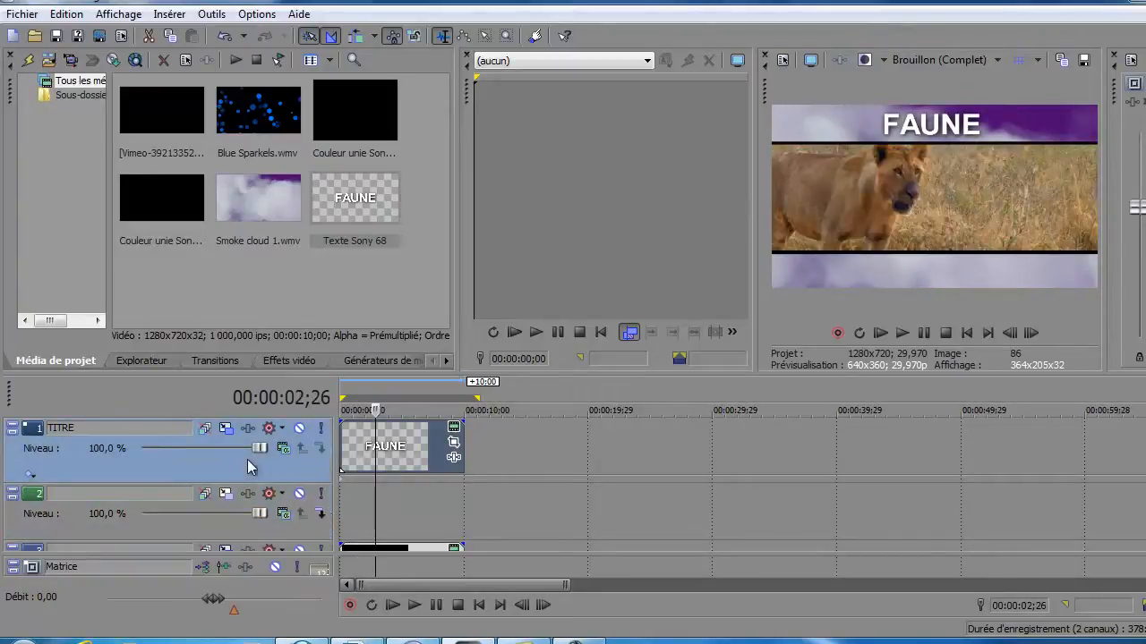
click(321, 515)
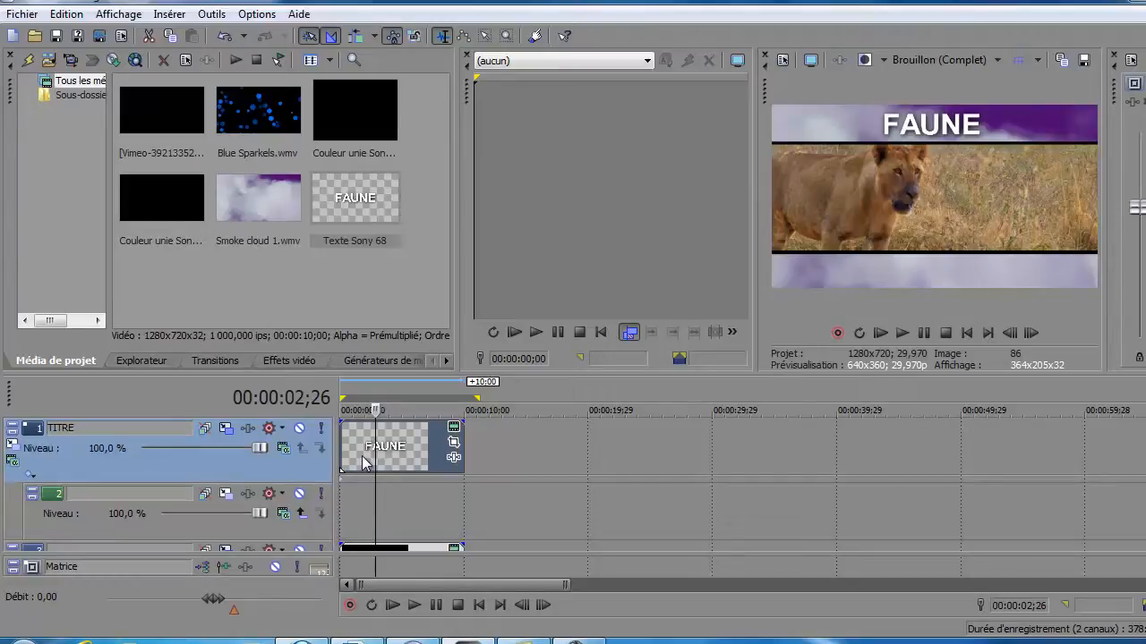
Place Blue Sparkels.wmv at the start of the child track beneath TITRE.
click(255, 116)
drag(255, 116, 340, 504)
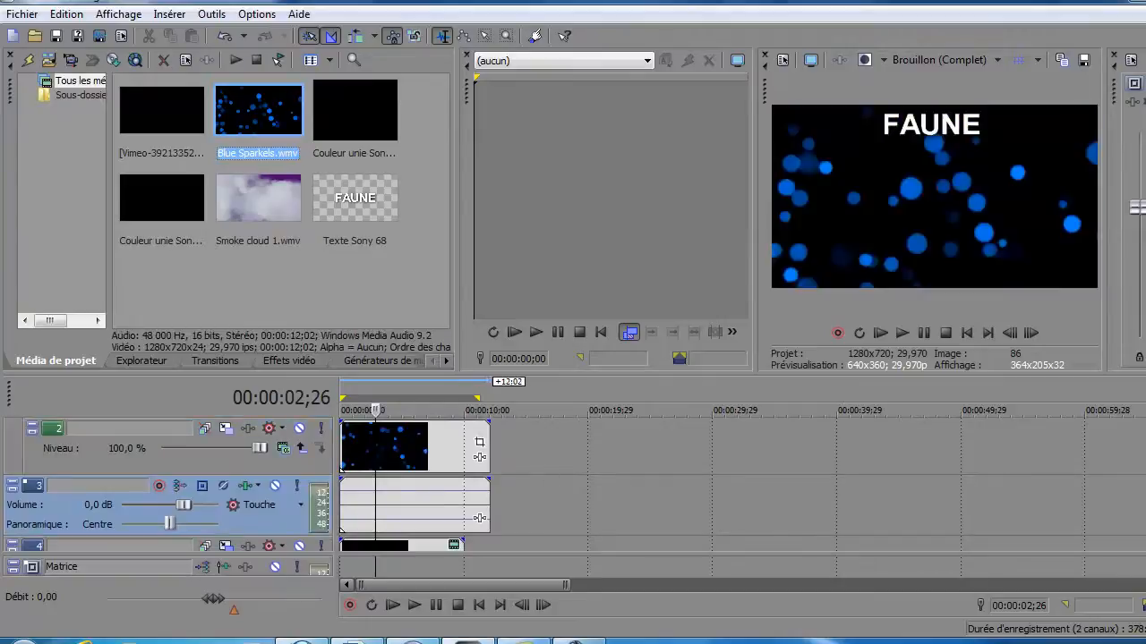
scroll(573, 485, up, 1)
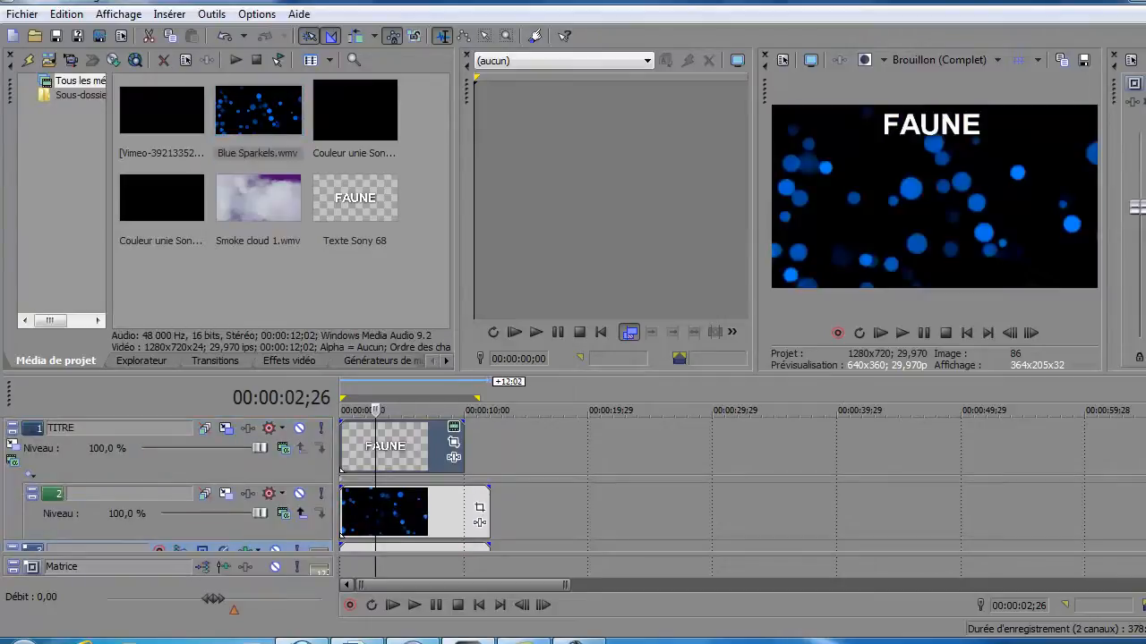
Set the TITRE track's compositing mode to Multiplier (Masque).
click(361, 517)
click(359, 457)
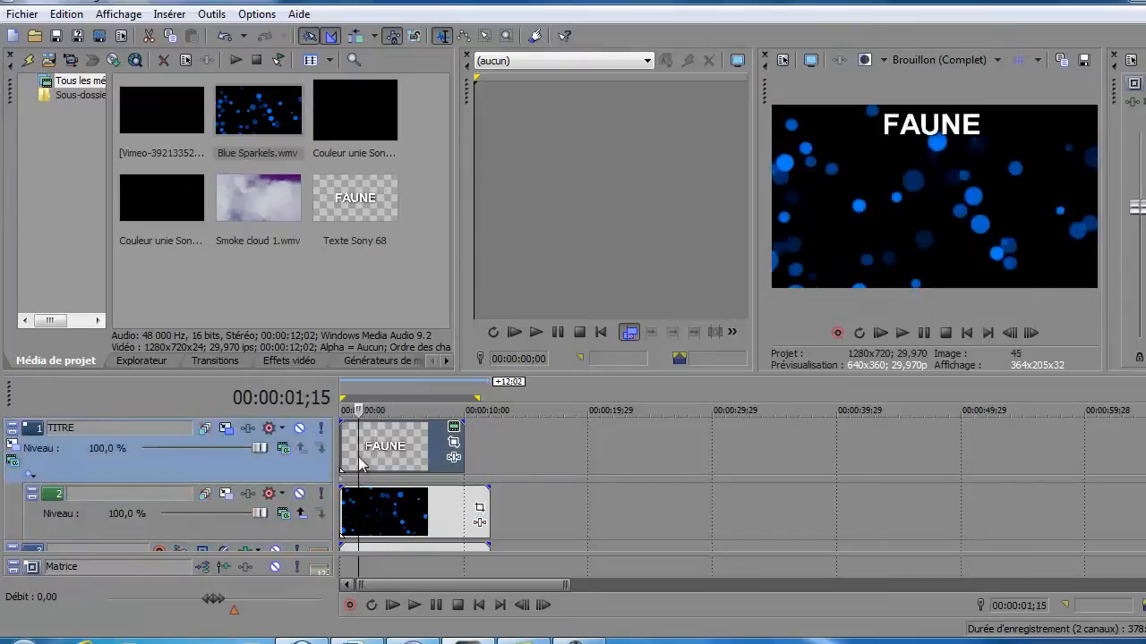
click(284, 449)
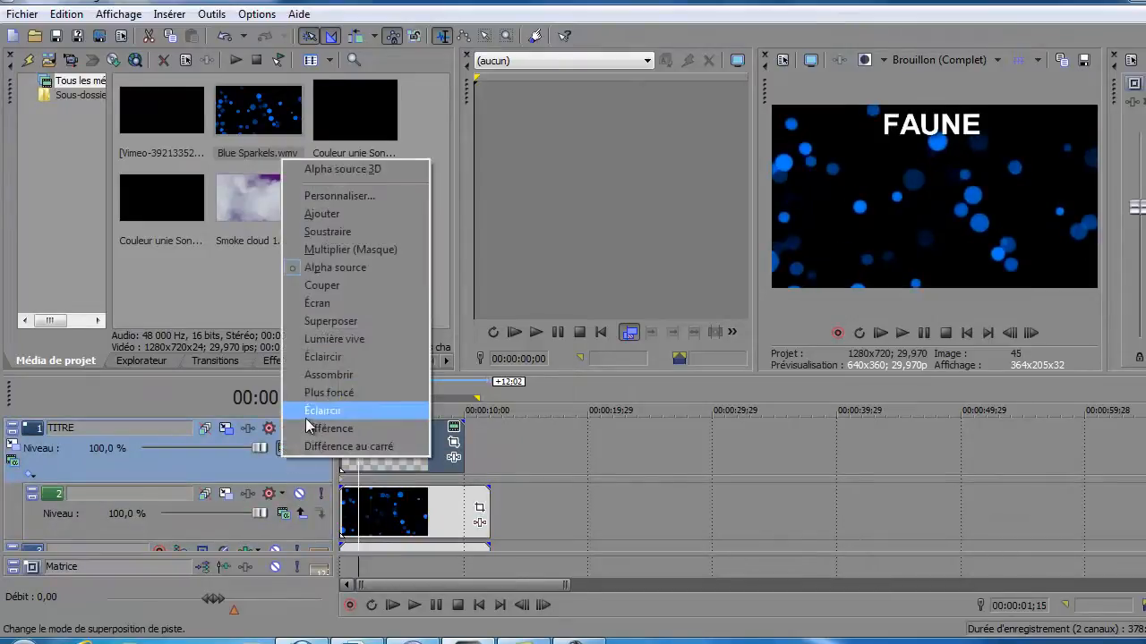
click(327, 255)
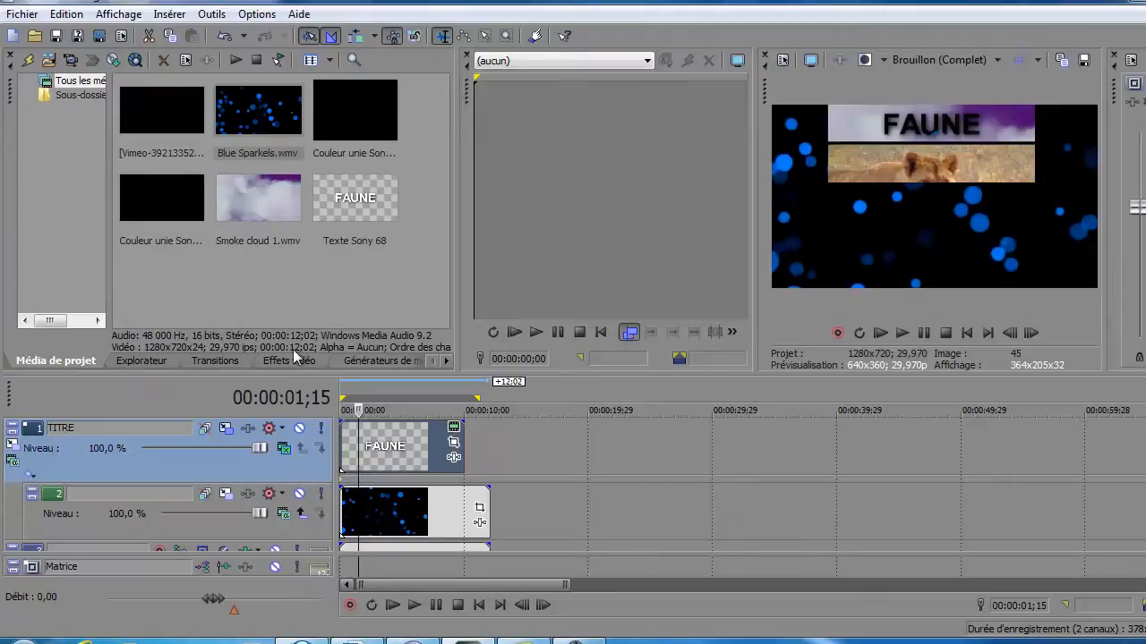
Enlarge the TITRE track proportionally to about 1357 × 763 with track motion.
click(226, 429)
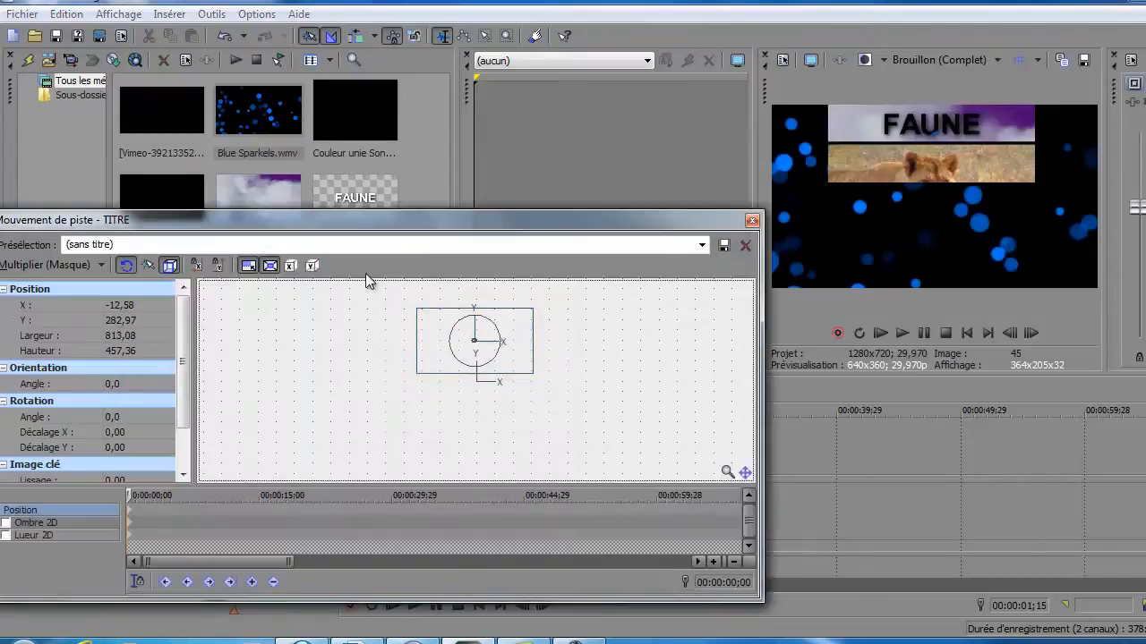
drag(533, 312, 583, 314)
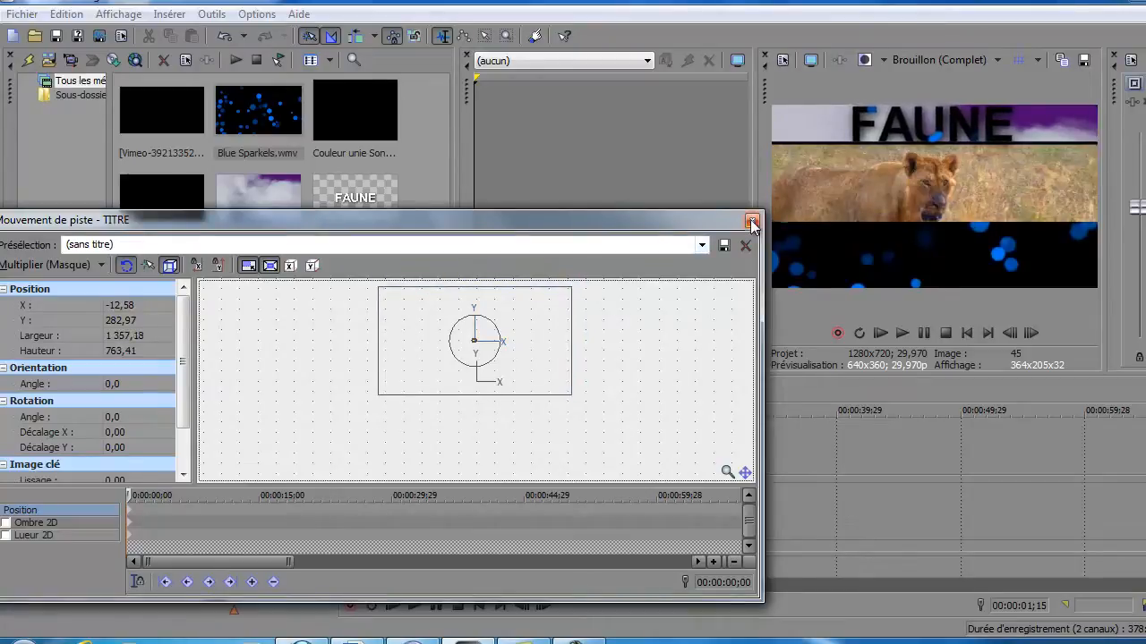
click(751, 221)
Raise the Blue Sparkels track to about Y 308 with track motion so it sits behind the title band.
click(225, 495)
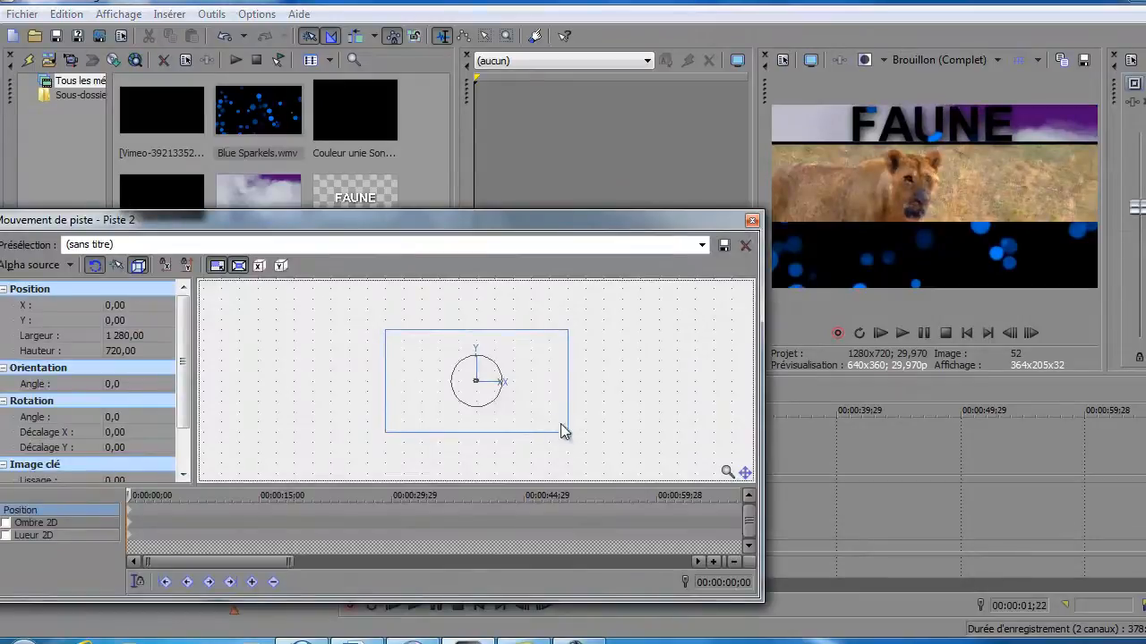
drag(544, 400, 543, 356)
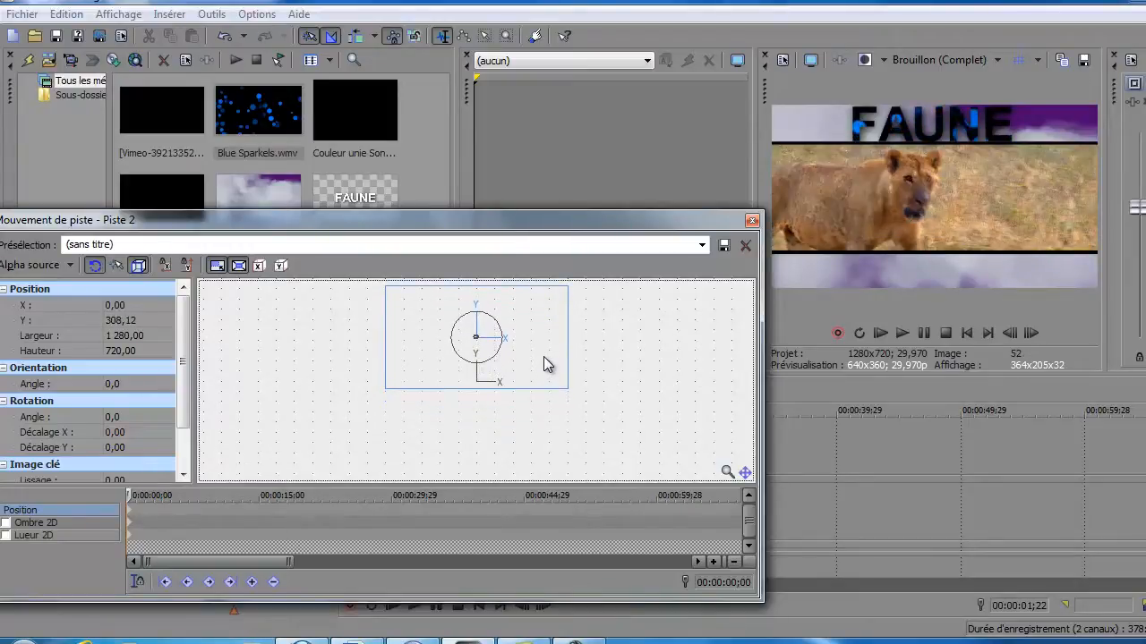
click(754, 221)
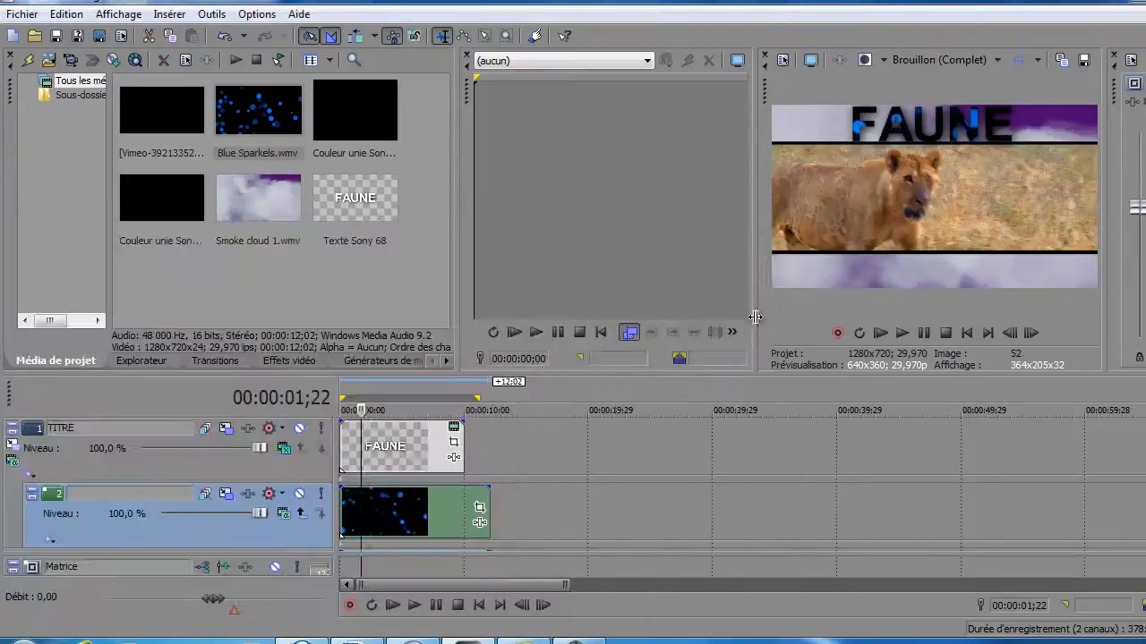
Reduce the TITRE track proportionally to about 1315 × 740 with track motion and check the title at several points.
click(398, 449)
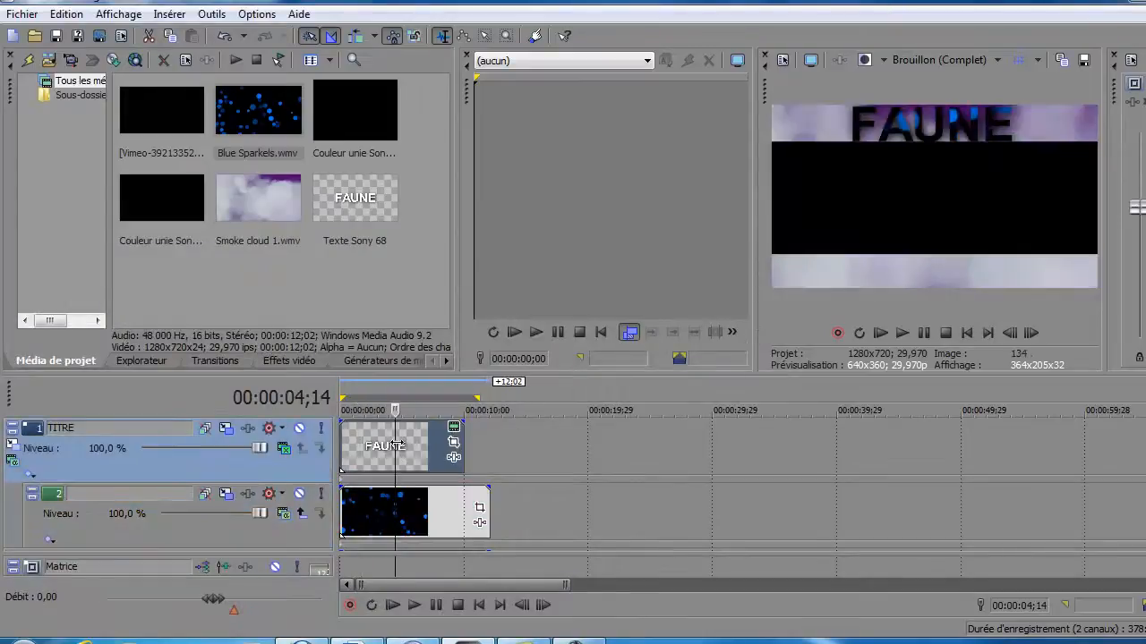
click(226, 429)
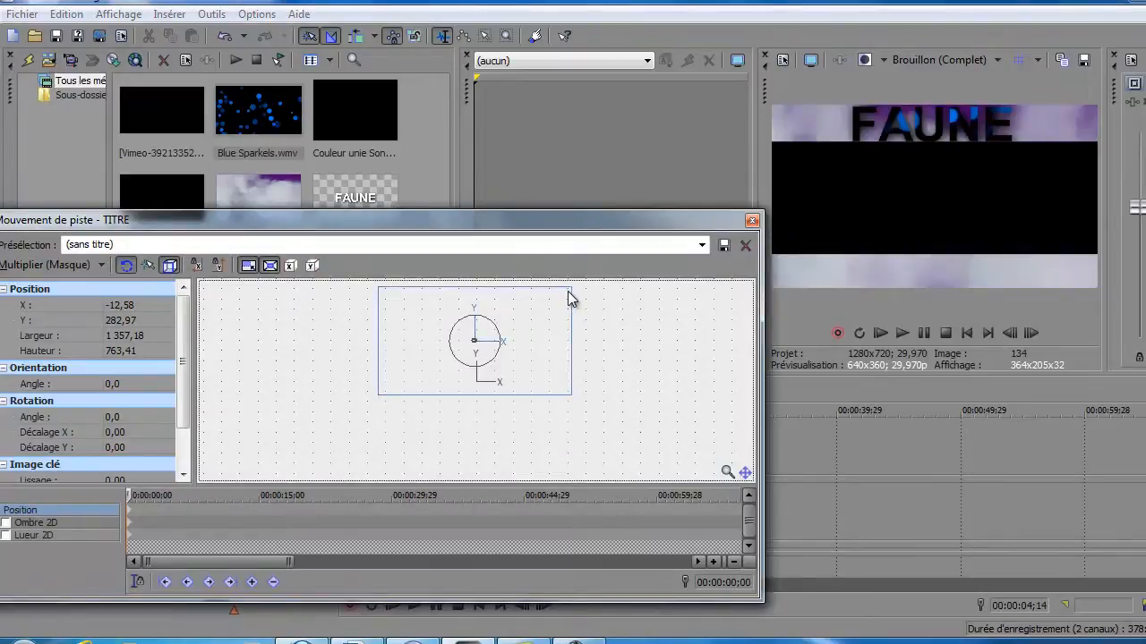
mouse_move(570, 290)
mouse_down()
mouse_move(556, 306)
mouse_move(574, 300)
mouse_up()
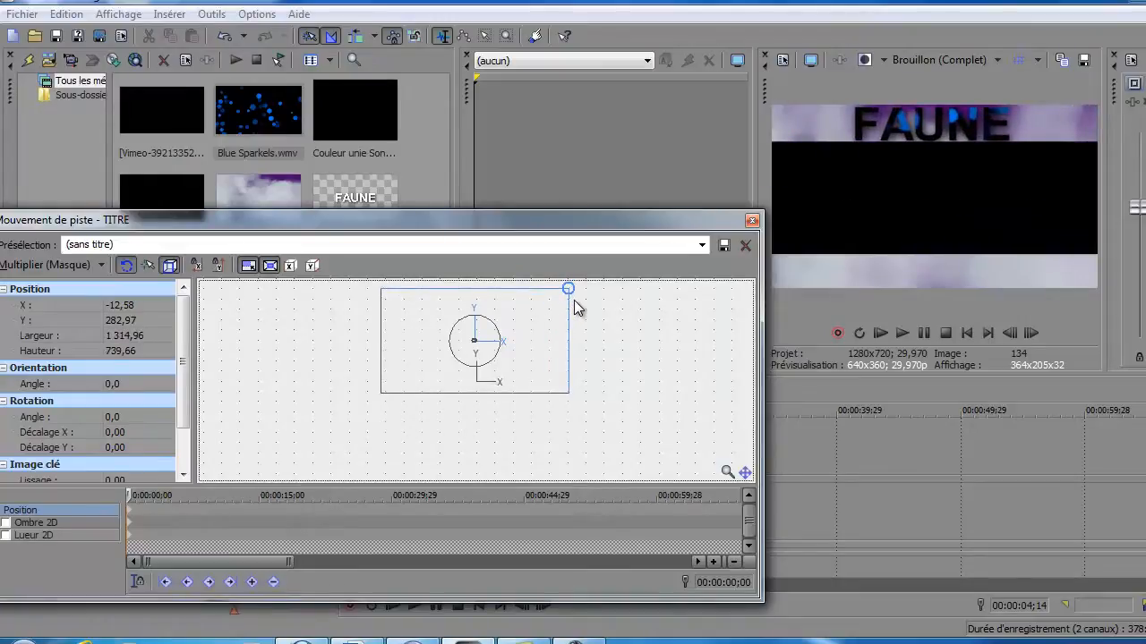
click(752, 219)
click(369, 446)
click(385, 458)
click(406, 461)
click(363, 457)
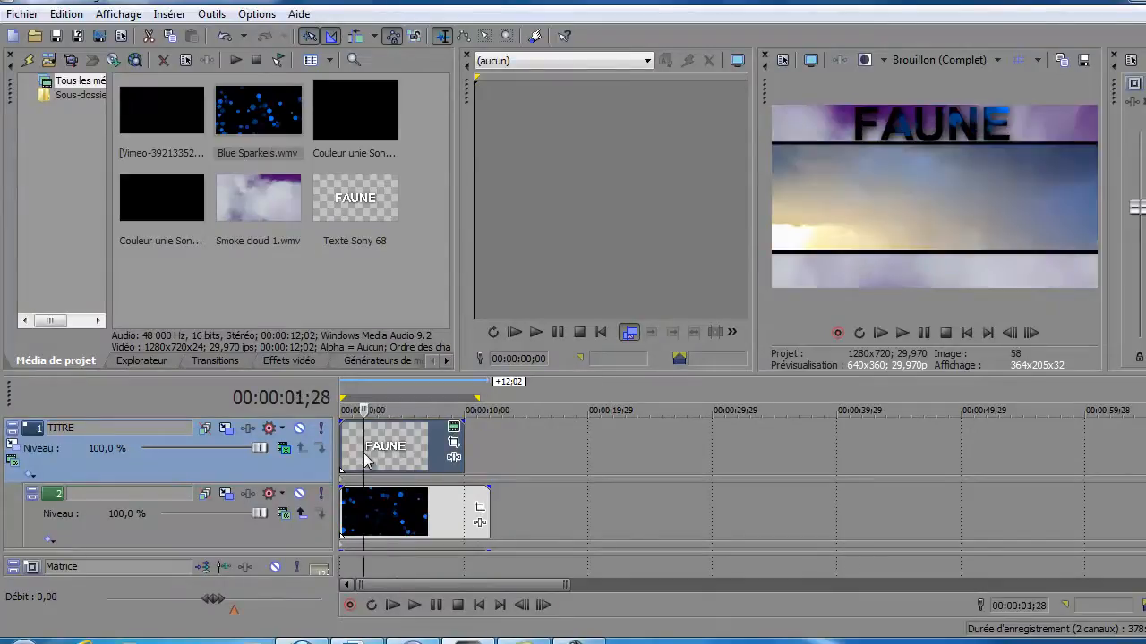
Extend the black event on track 4 so it ends together with the Blue Sparkels clip.
scroll(572, 484, down, 2)
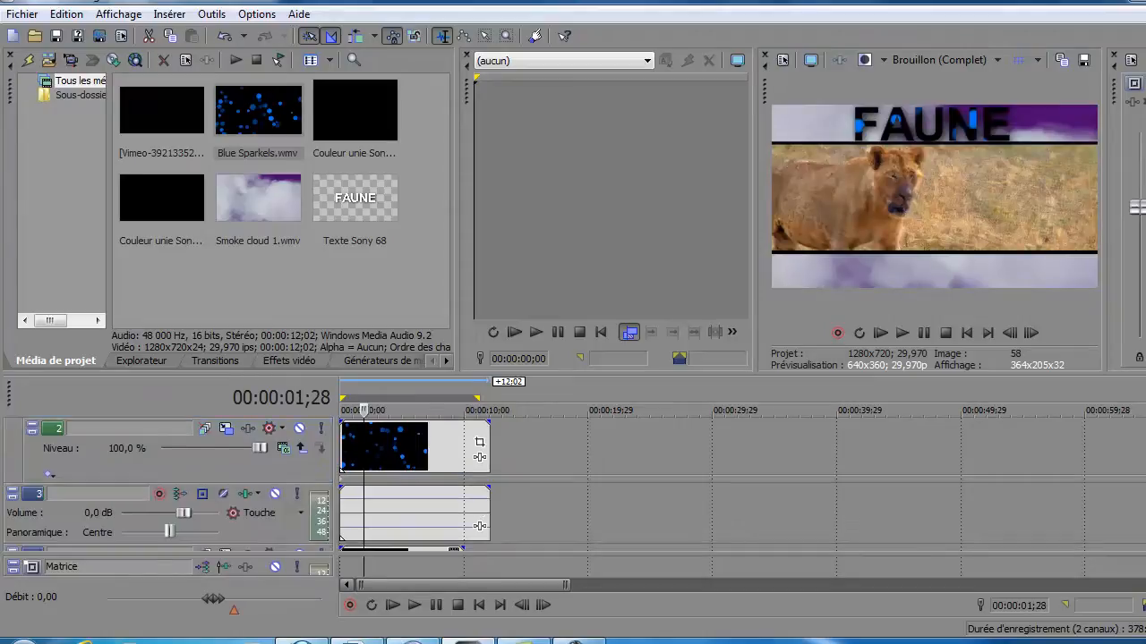
drag(464, 501, 489, 501)
scroll(479, 461, up, 2)
Play back the composite from near the start to check the sparkles moving inside the FAUNE title.
click(351, 461)
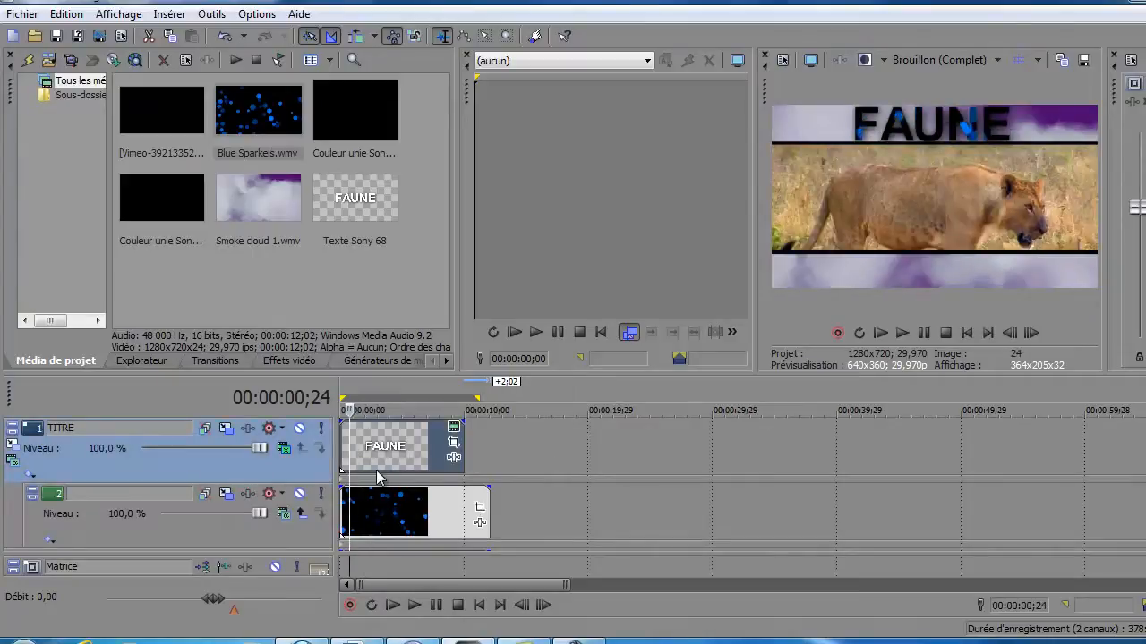
key(space)
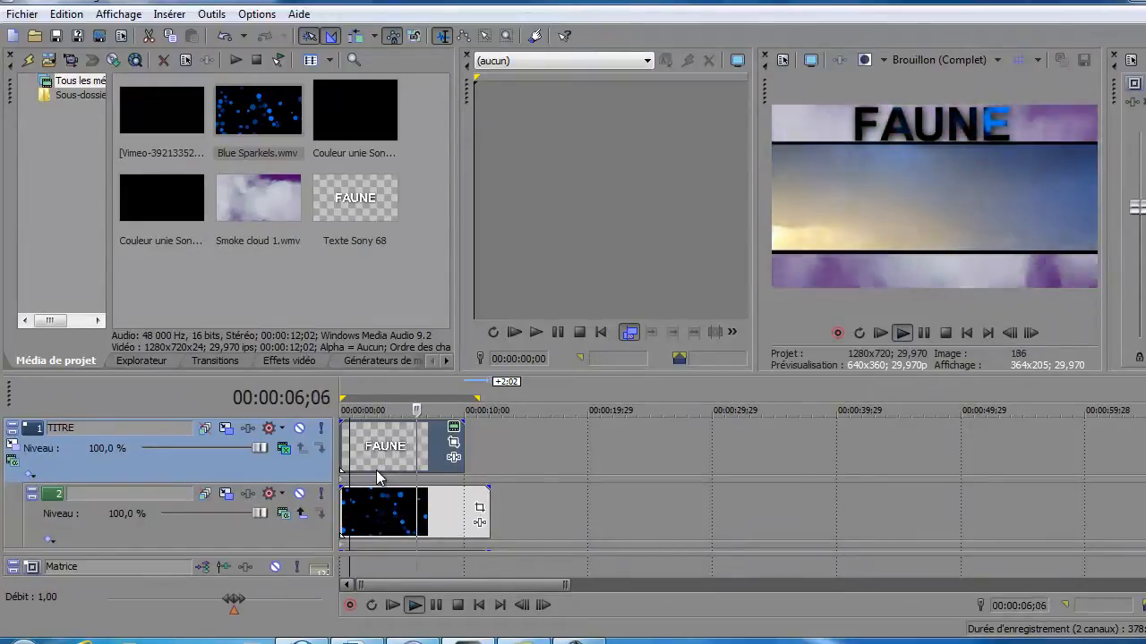
key(space)
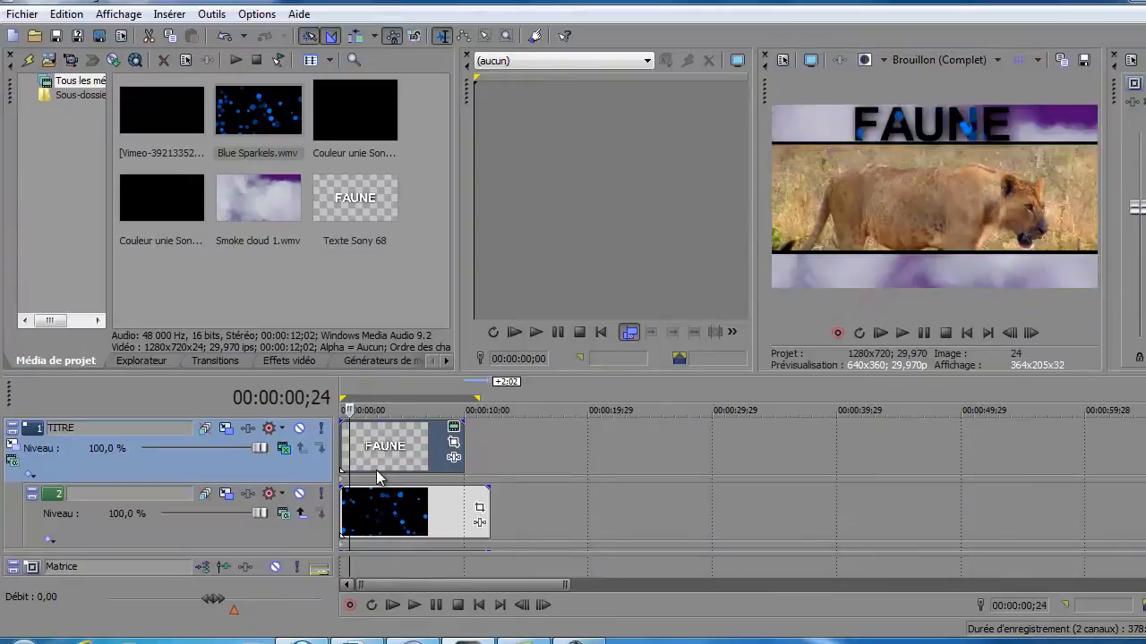
click(347, 457)
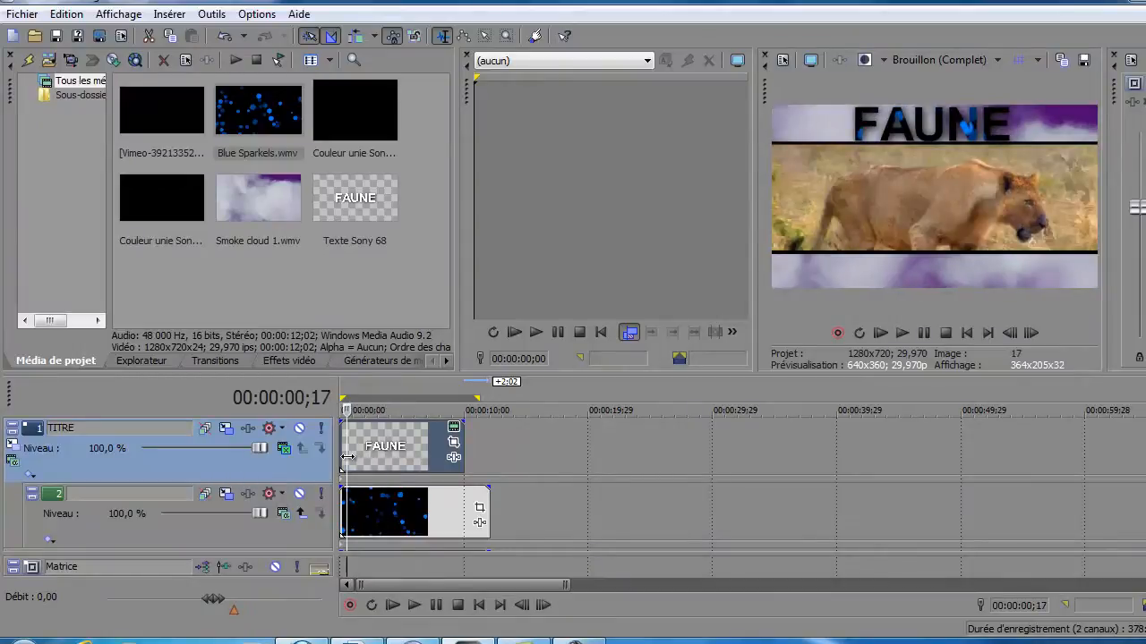
Examine the compositing modes of the TITRE track and of the parent track 4 without changing them.
click(285, 450)
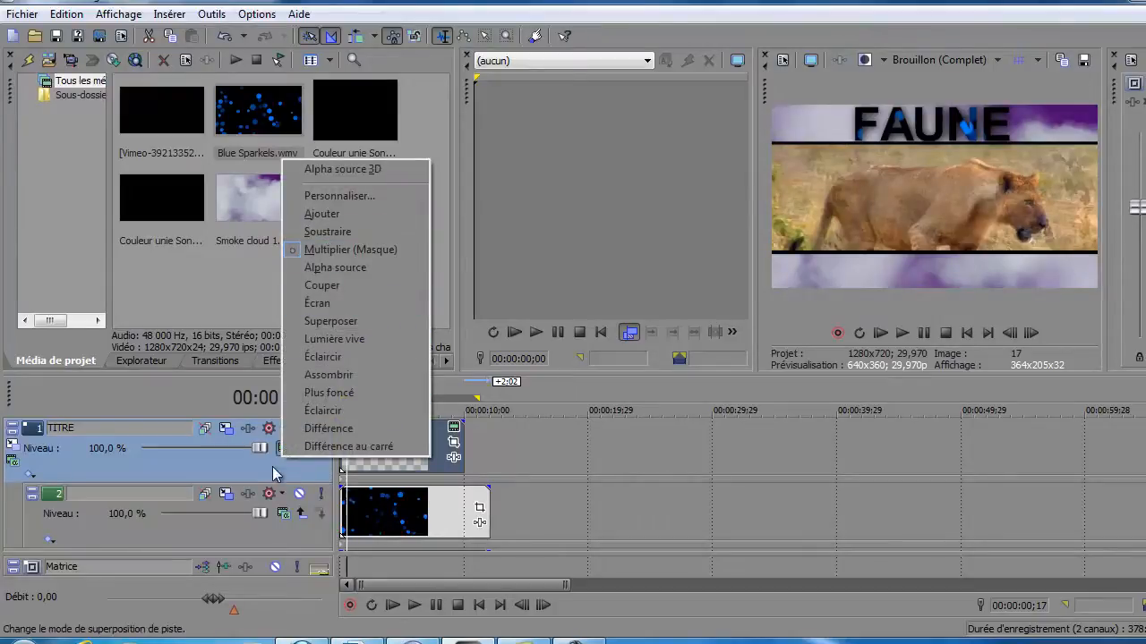
click(280, 474)
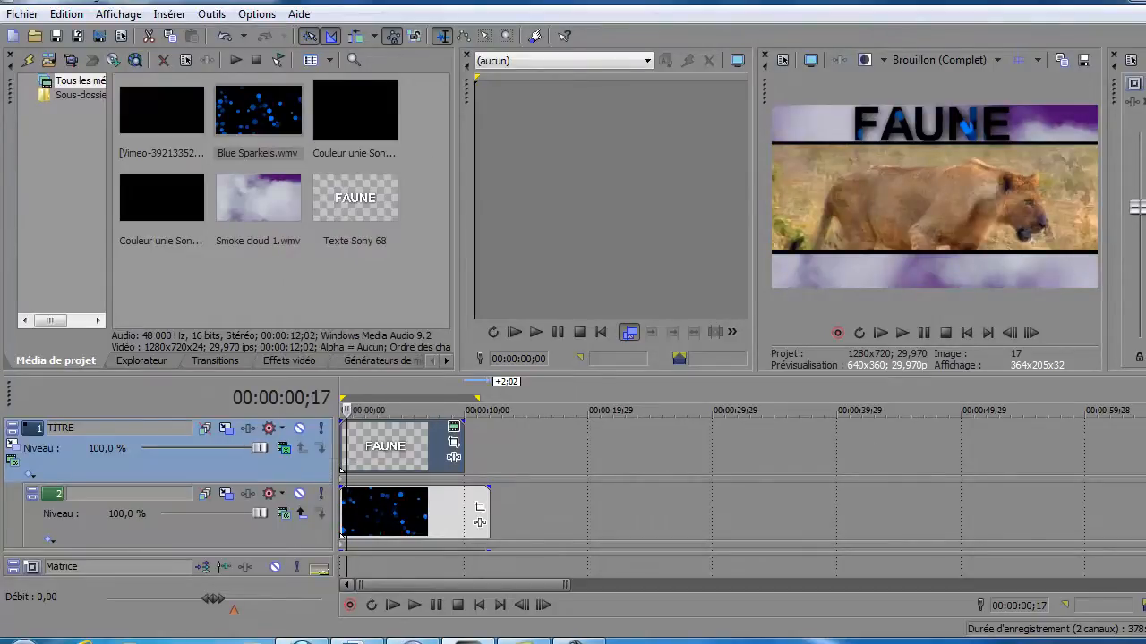
scroll(284, 510, down, 3)
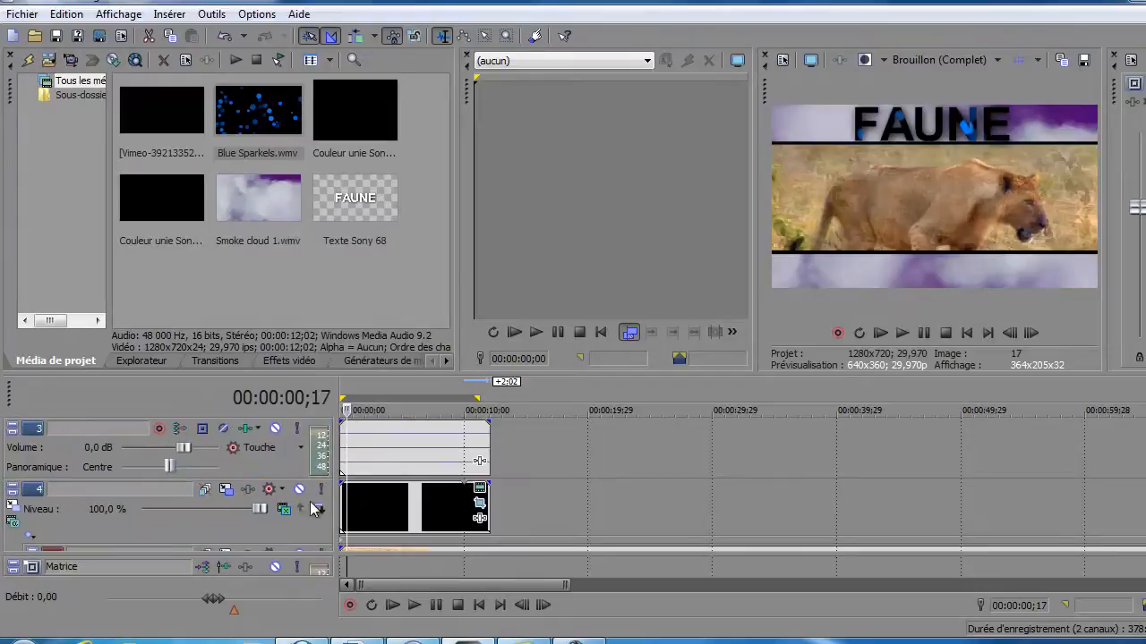
click(285, 510)
click(285, 511)
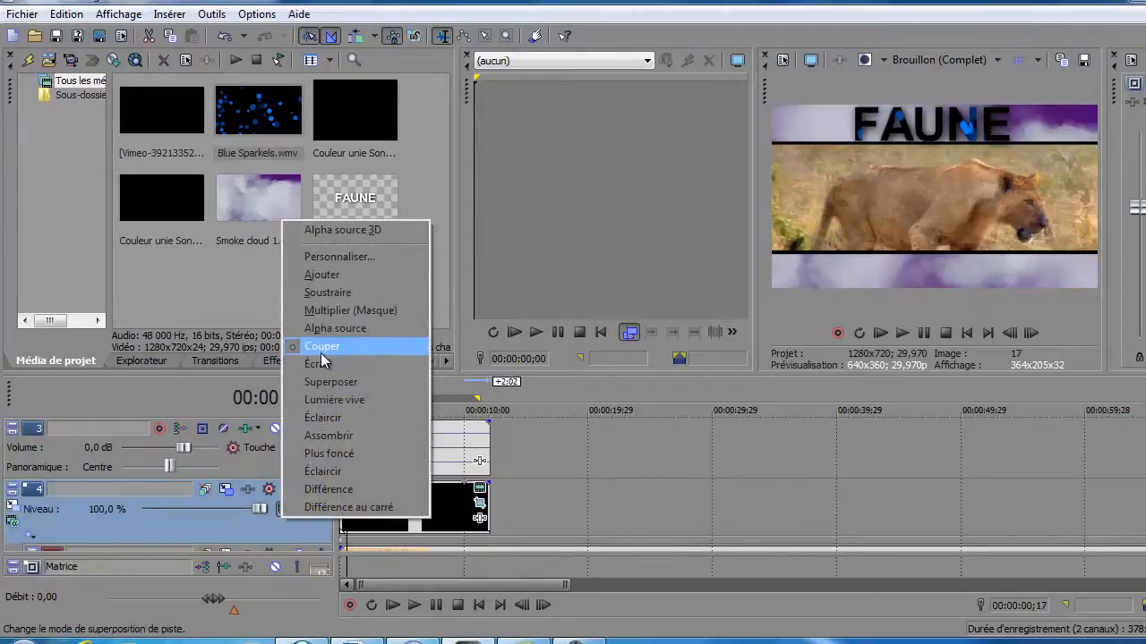
click(288, 534)
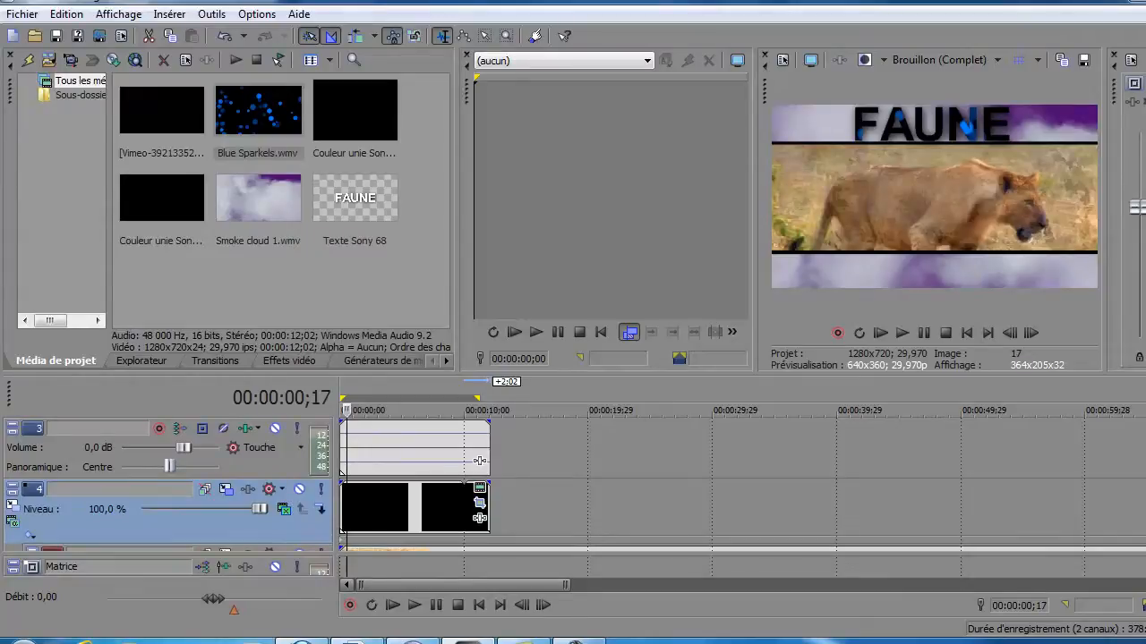
Review both parent/child track pairs at several points and play back the opening seconds.
scroll(480, 460, down, 1)
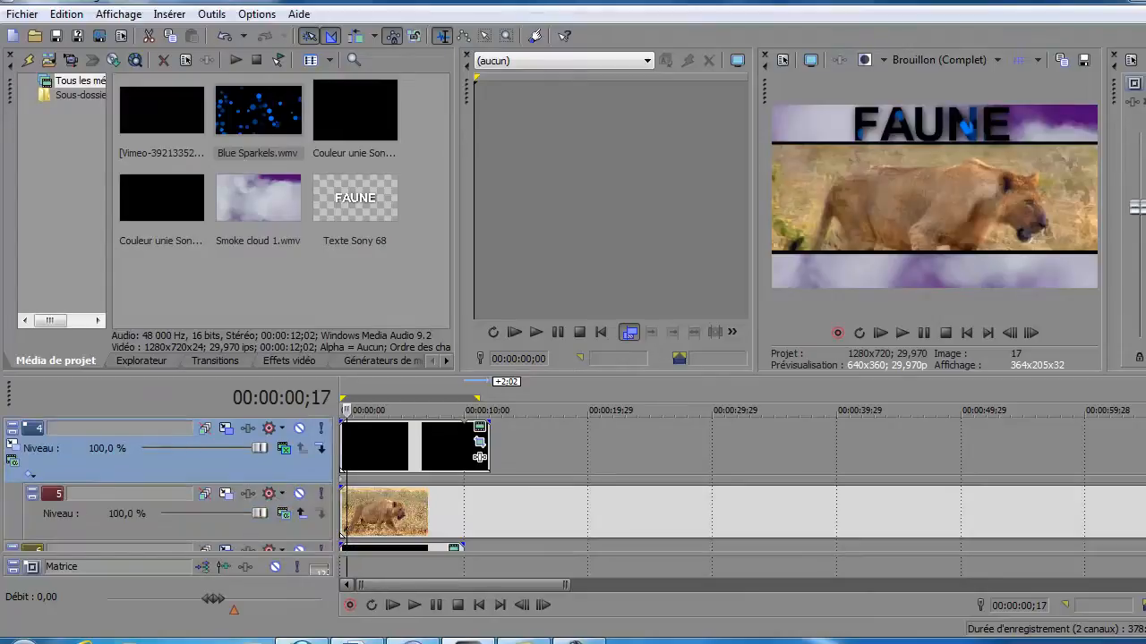
click(369, 510)
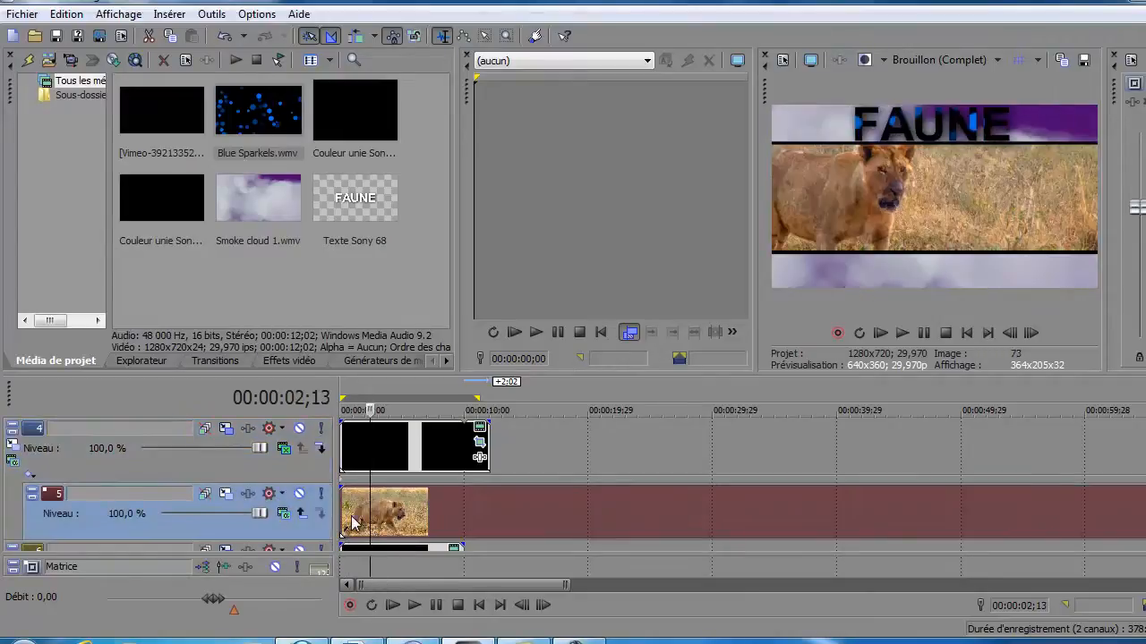
click(301, 466)
click(376, 448)
scroll(469, 537, up, 3)
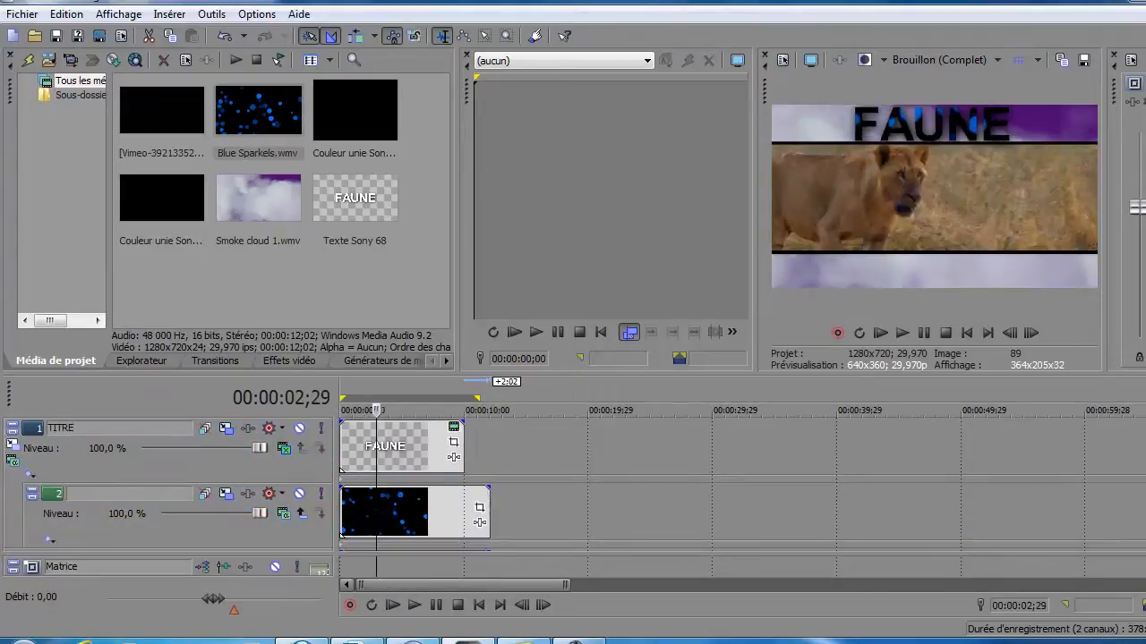
click(383, 518)
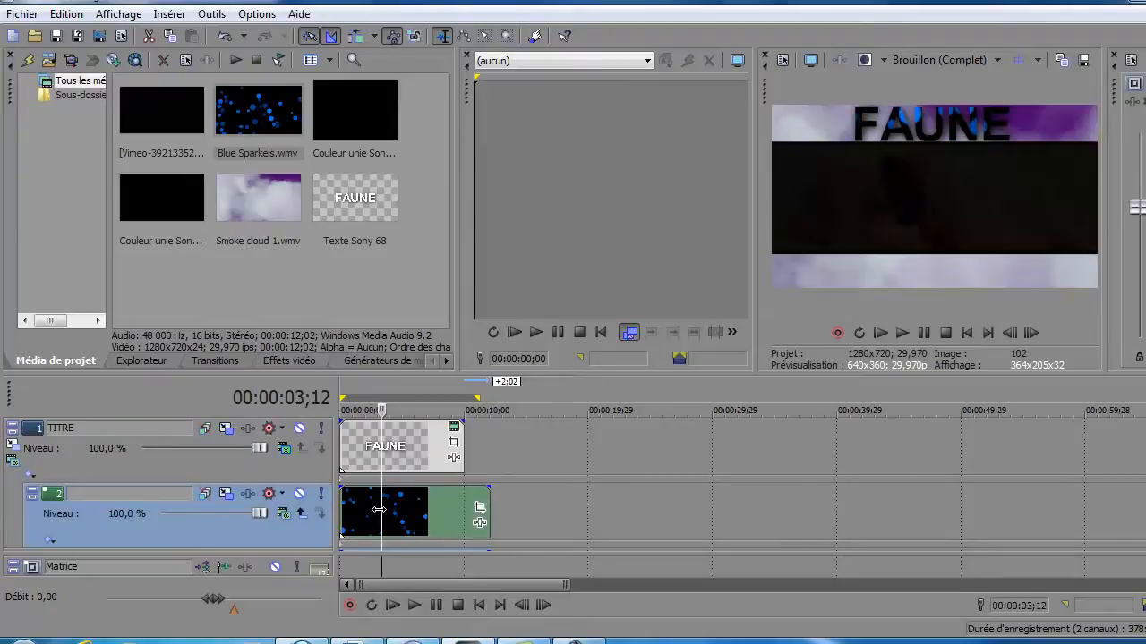
click(360, 508)
click(365, 462)
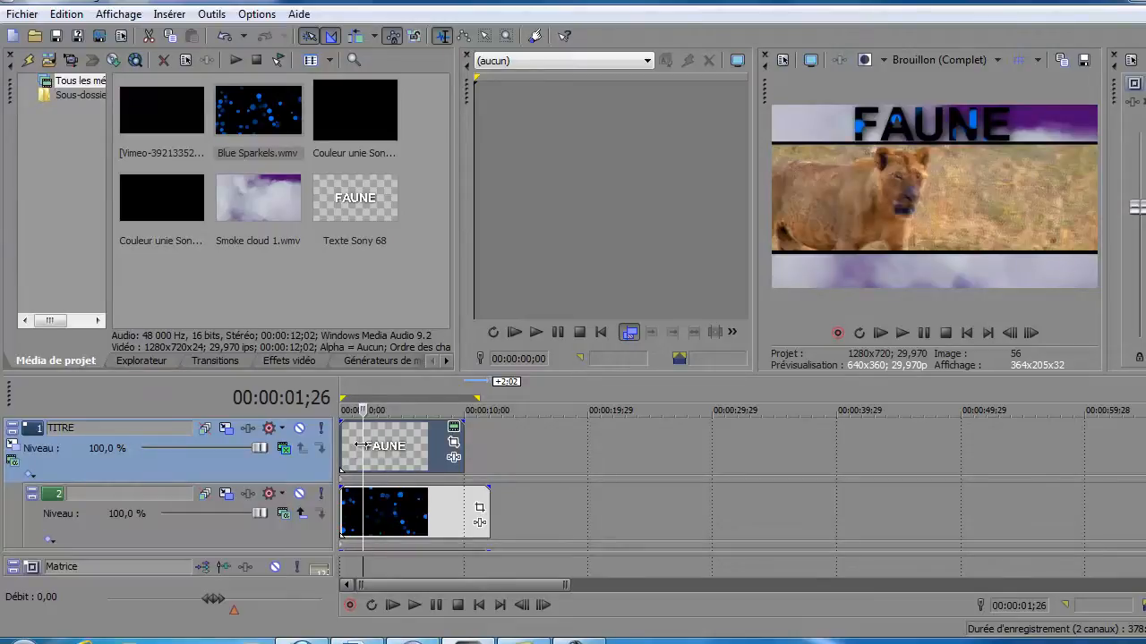
click(349, 444)
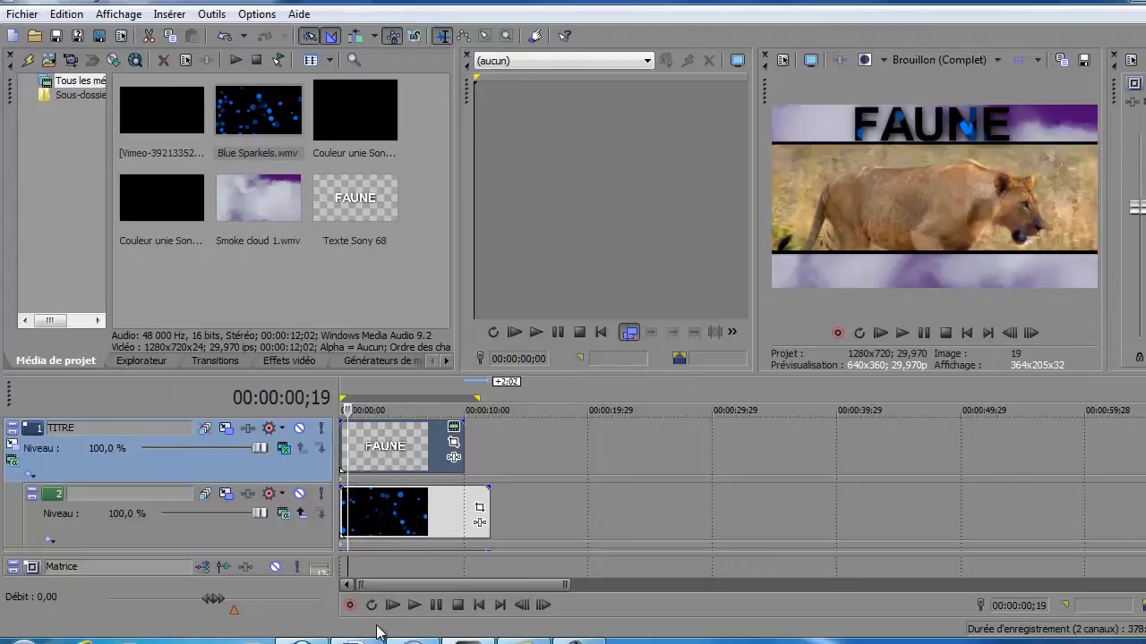
click(414, 605)
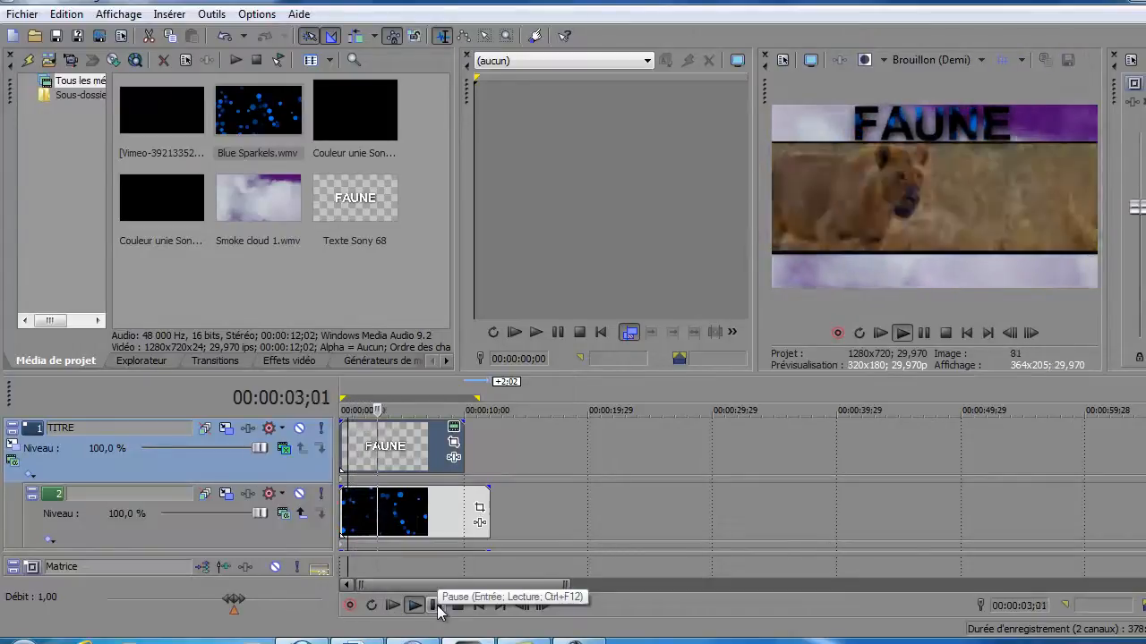
click(435, 605)
click(367, 519)
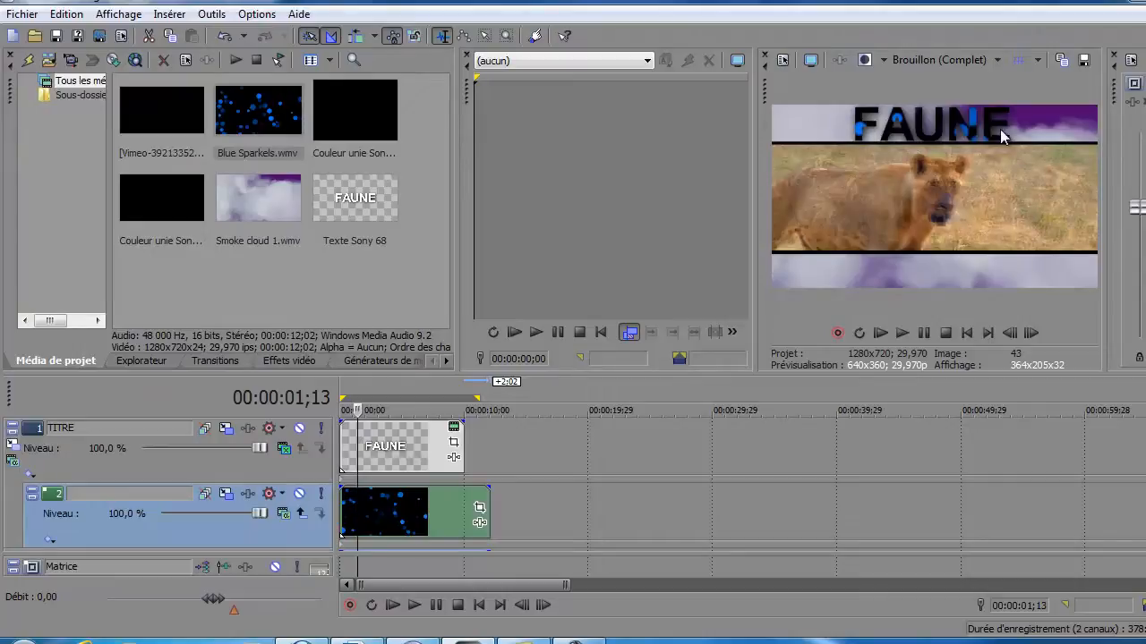
Import the Paint Splatter clip from the textures folder into the project media.
click(49, 60)
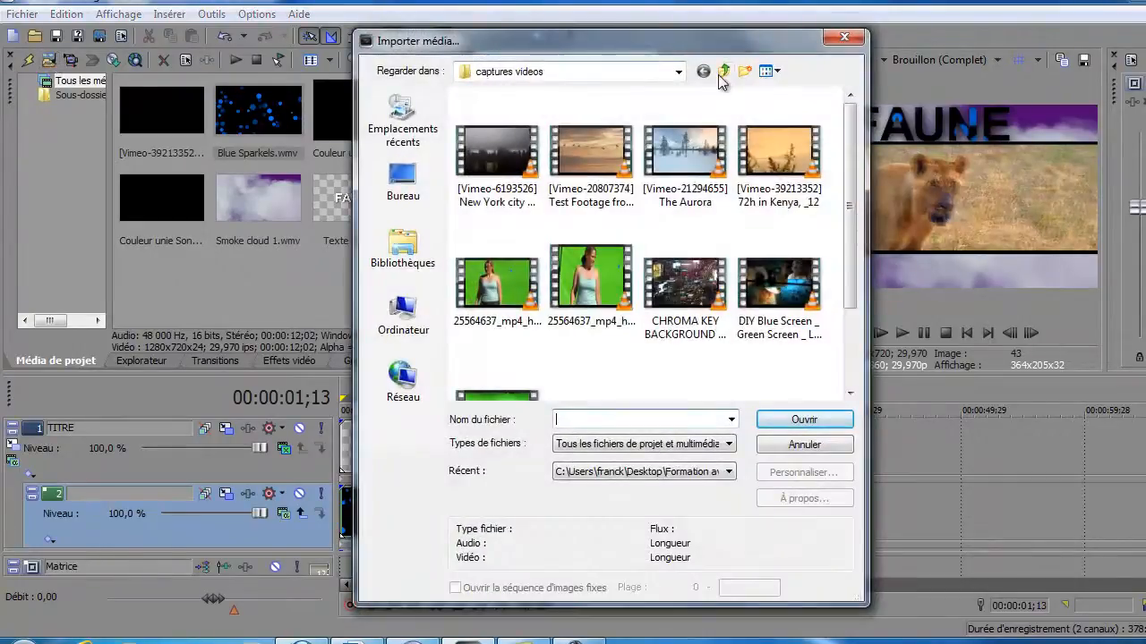
click(722, 71)
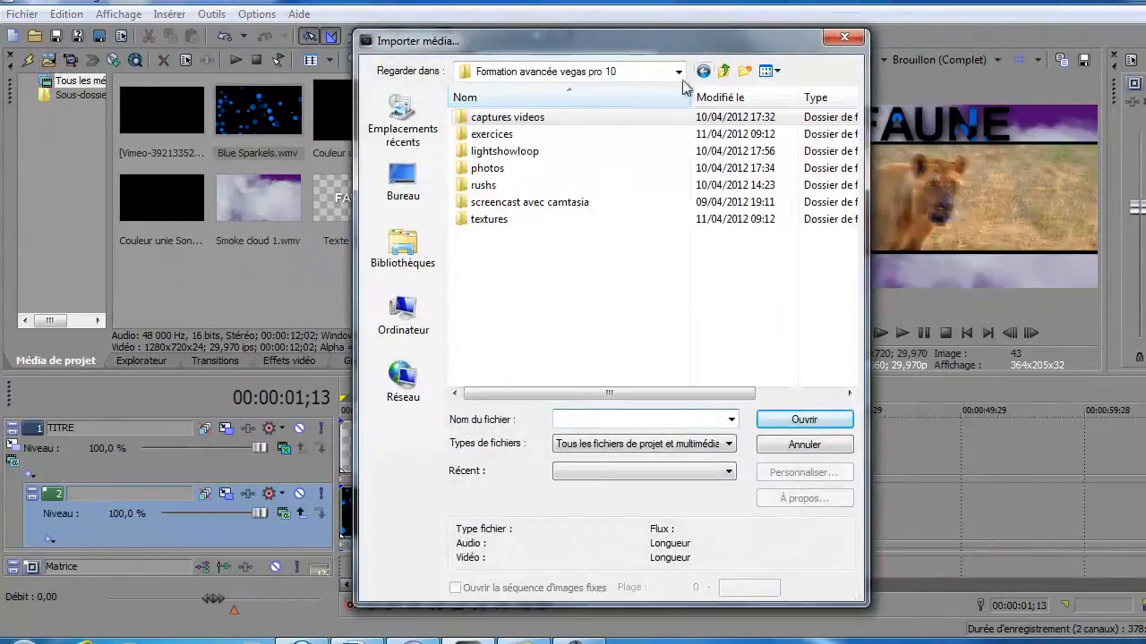
double_click(491, 222)
drag(714, 51, 672, 46)
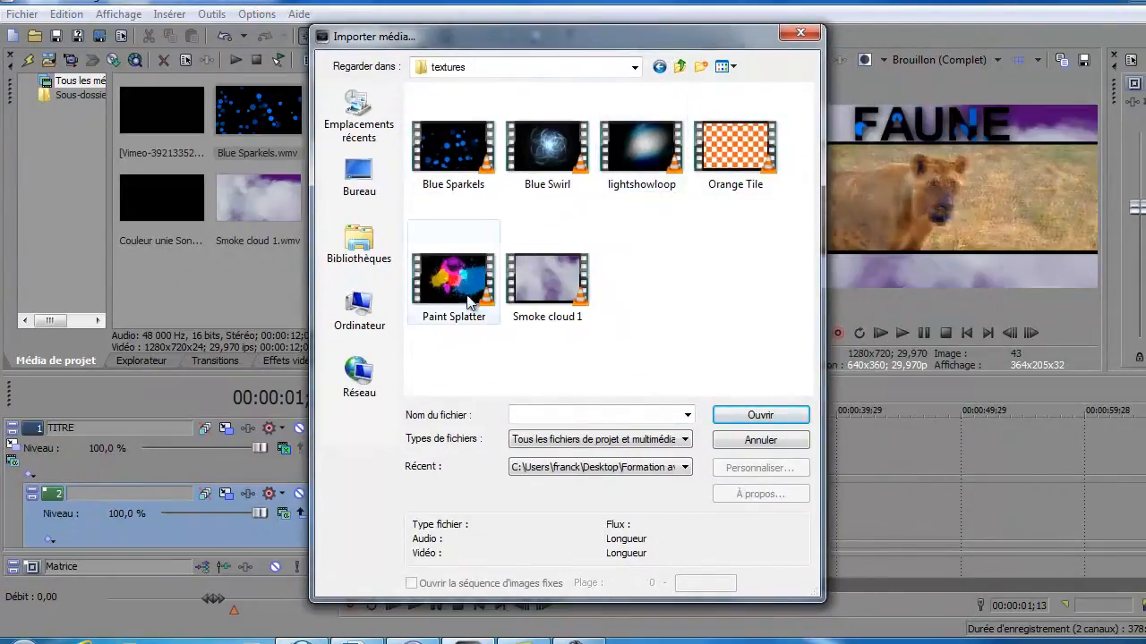
click(462, 270)
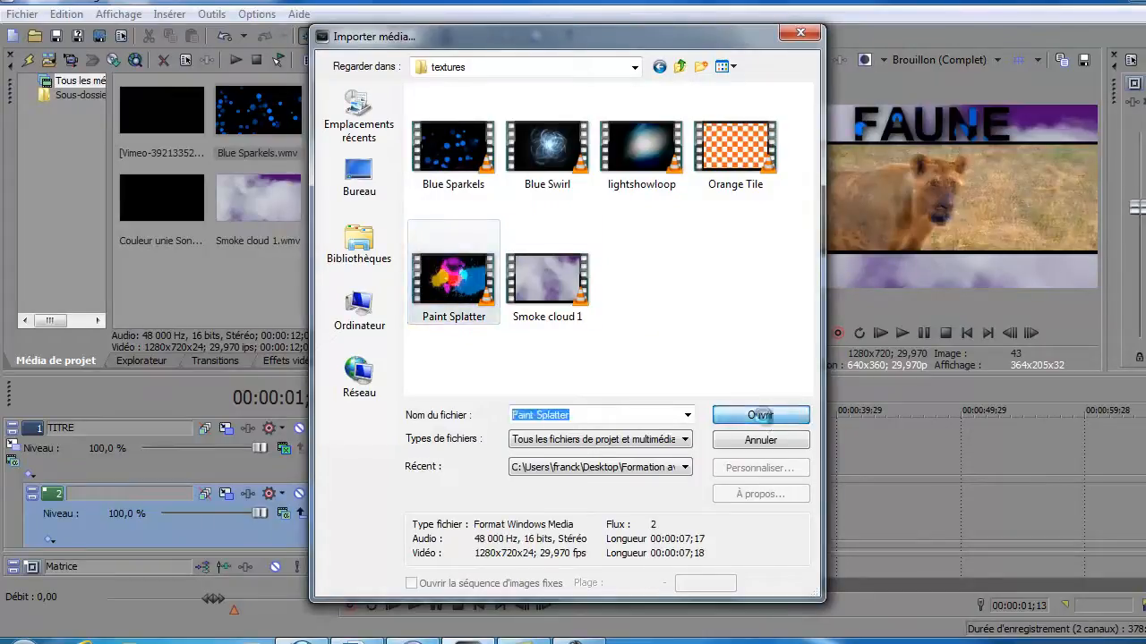
click(763, 419)
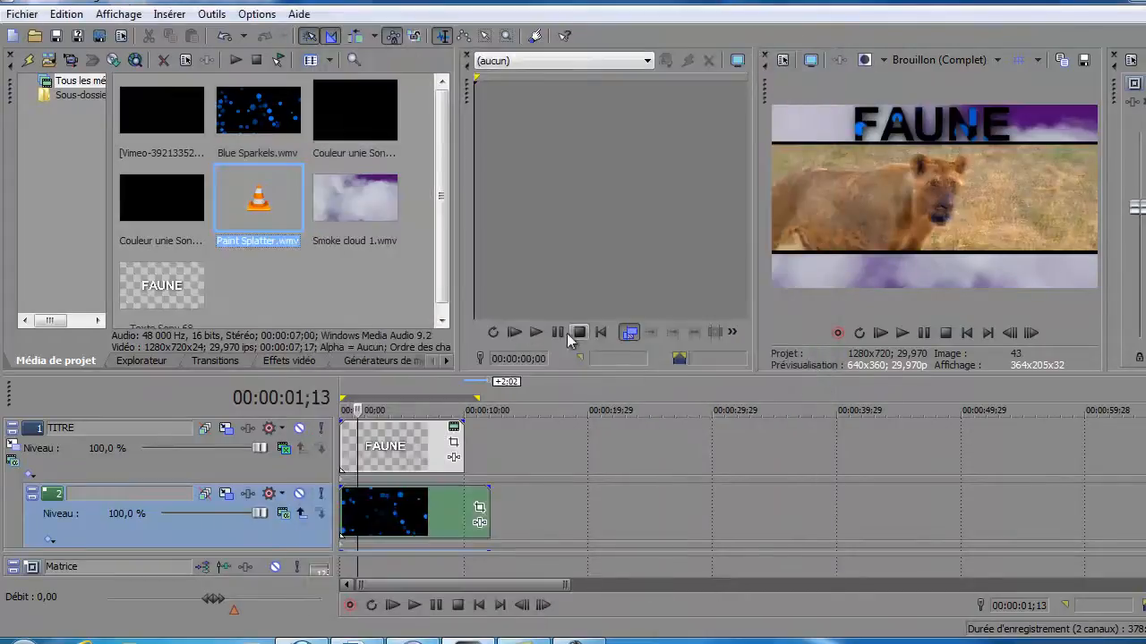
Replace the Blue Sparkels clip with Paint Splatter.wmv at the start of the child track beneath TITRE.
click(375, 512)
key(Delete)
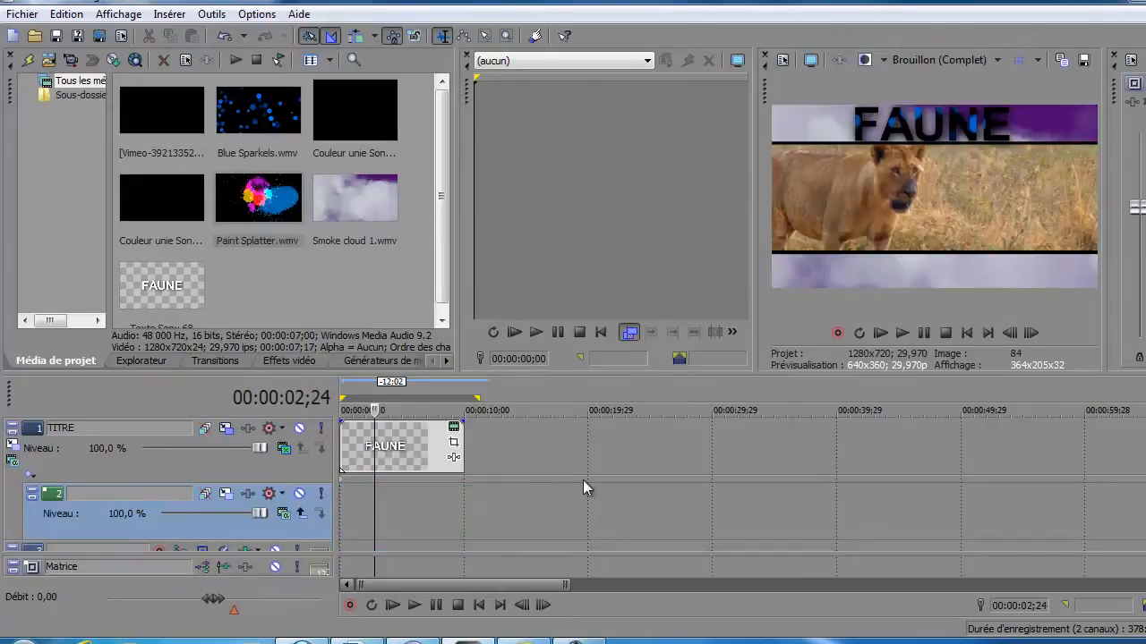
click(365, 512)
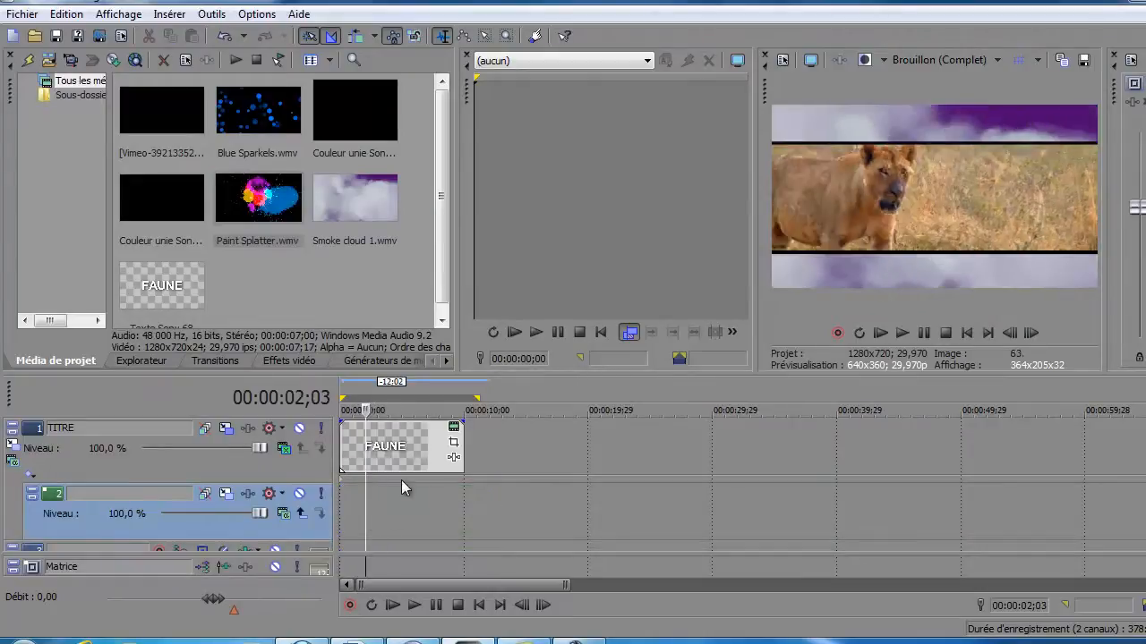
drag(285, 215, 358, 504)
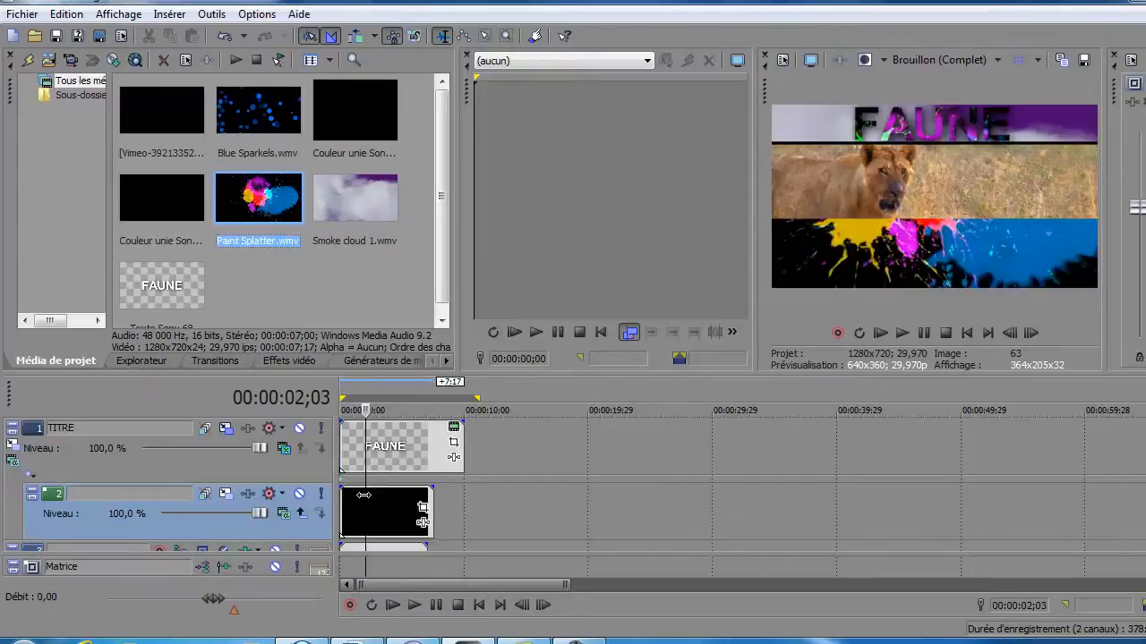
click(361, 522)
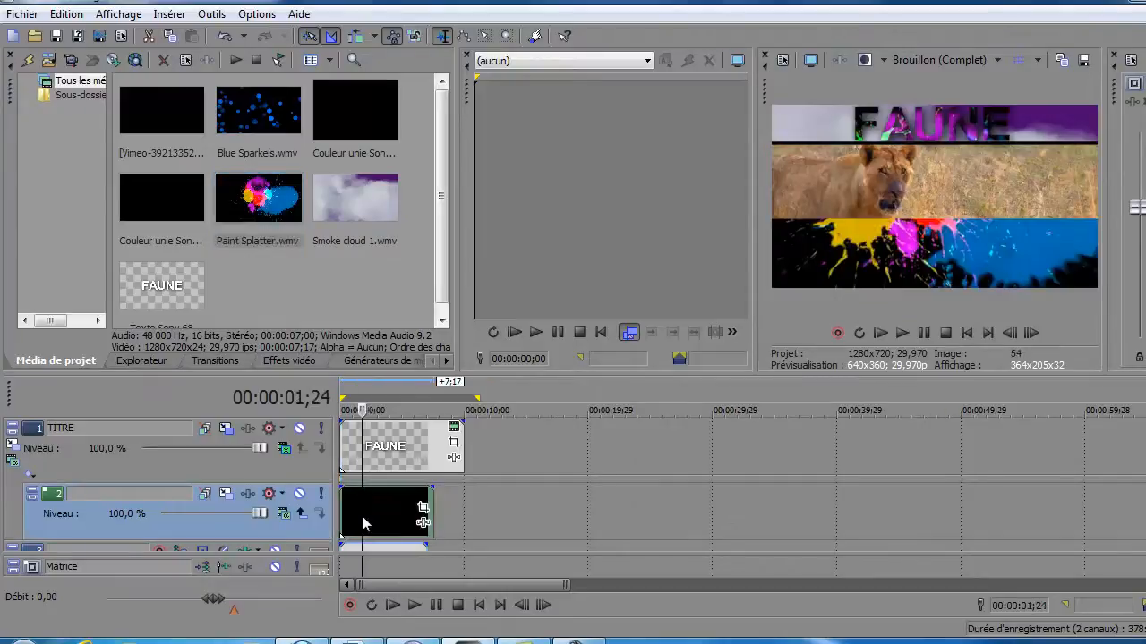
Resize the Paint Splatter track to about 1205 × 408 at Y about 135 with track motion, releasing the aspect and centre scaling locks.
click(226, 498)
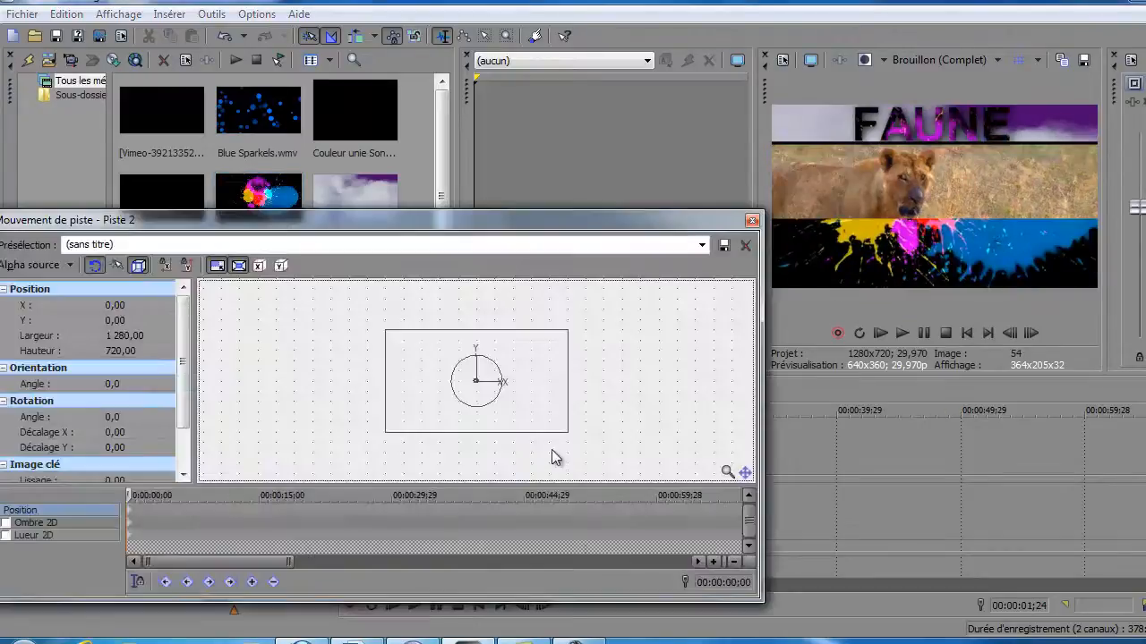
mouse_move(568, 431)
mouse_down()
mouse_move(567, 400)
mouse_move(563, 429)
mouse_up()
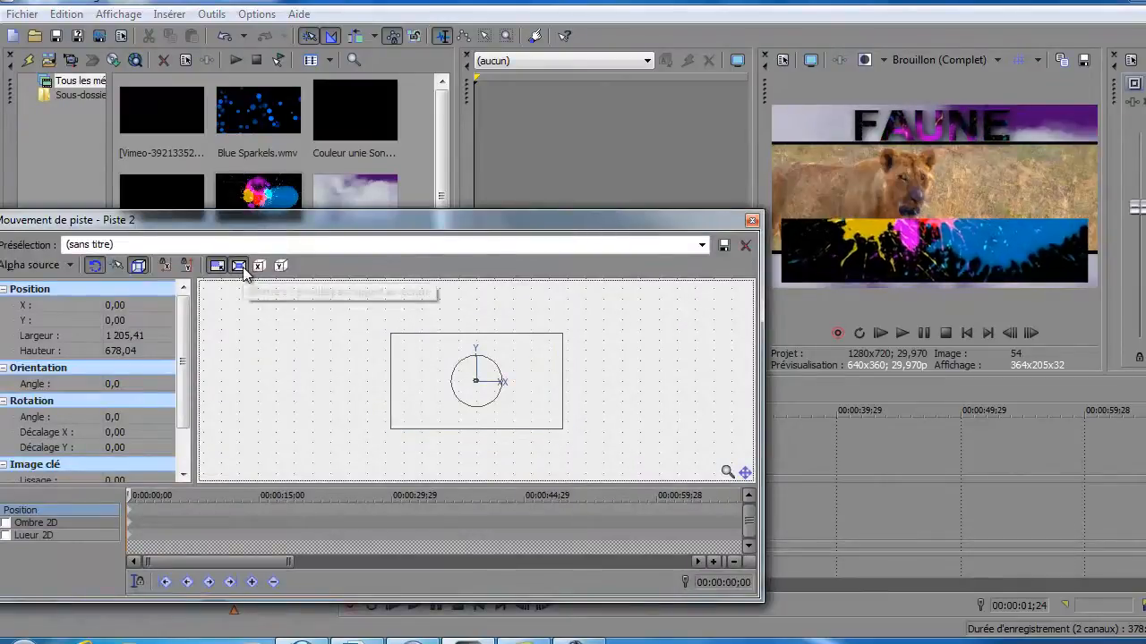
click(216, 265)
drag(562, 428, 562, 391)
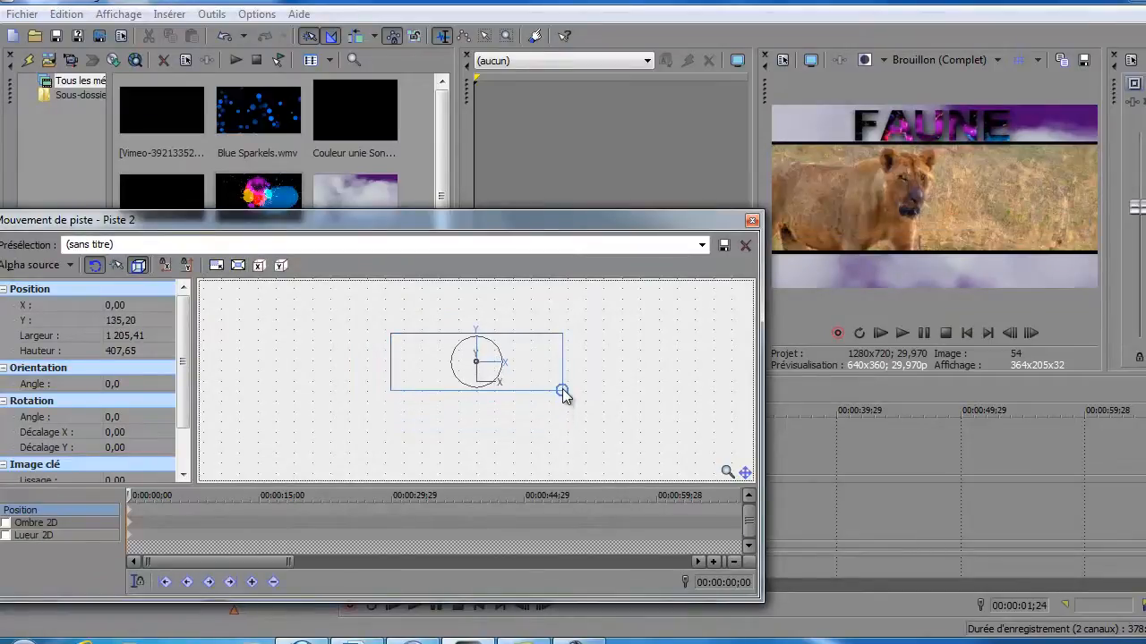
click(752, 220)
Play back the sequence from about one second in to check the paint splatter inside the title.
click(409, 458)
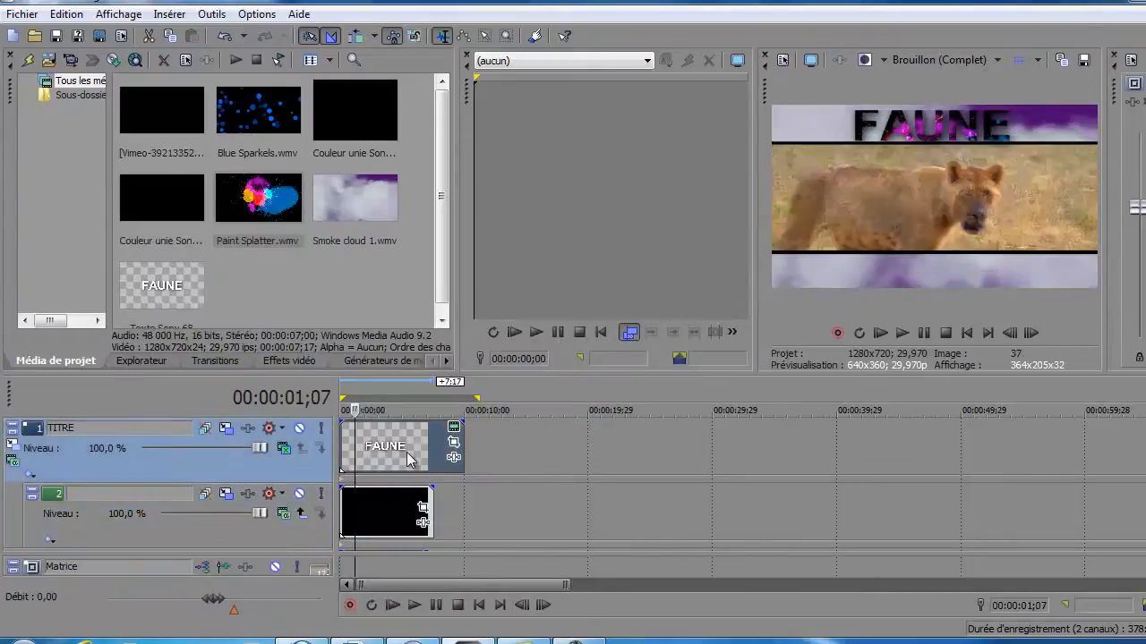
key(space)
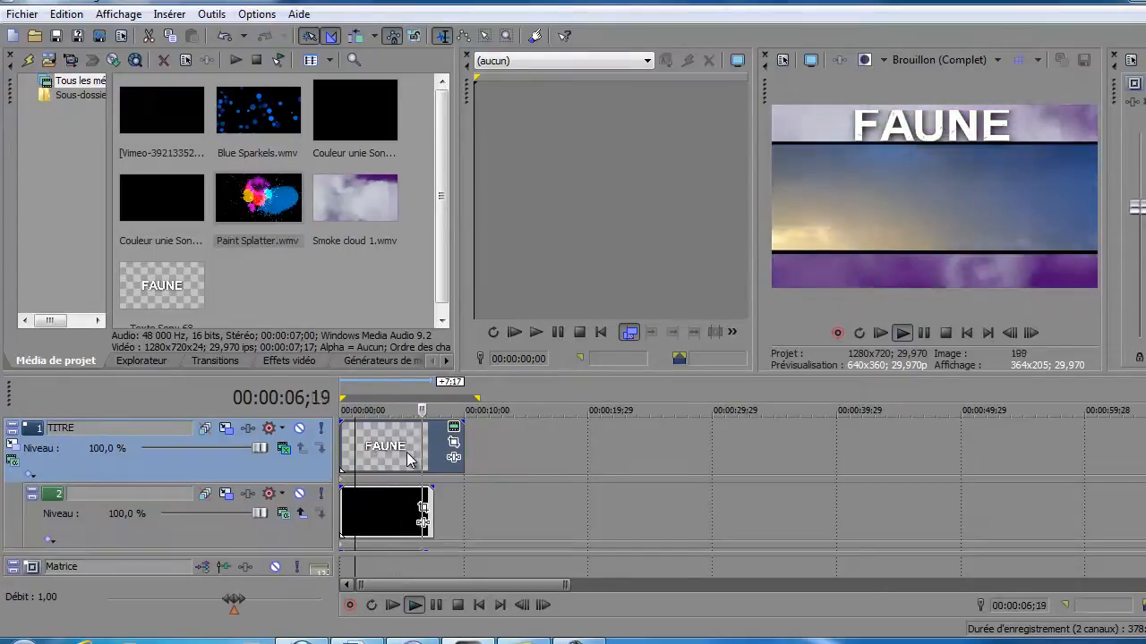
key(space)
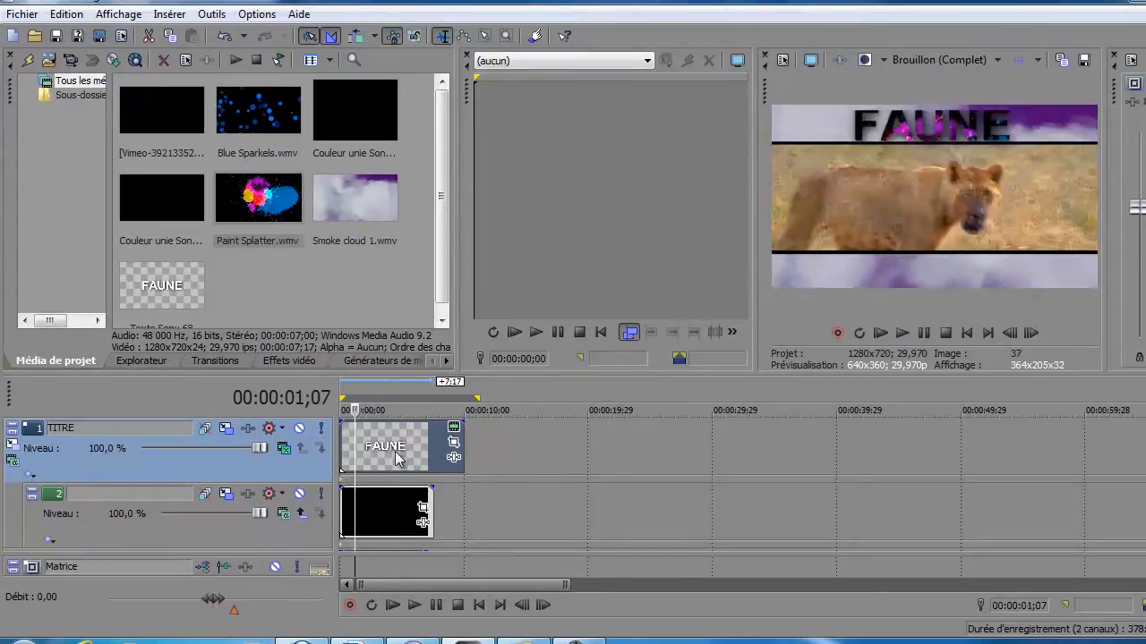